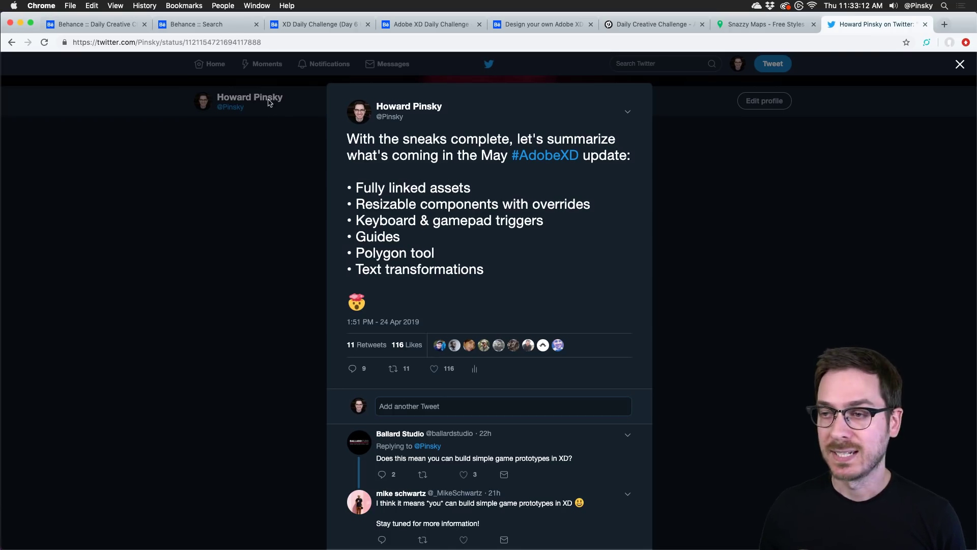
Step: Open the Behance Daily Creative Challenge page and read the participation instructions, highlighting the requirement to share 9 designs by April 29th
left_click(86, 24)
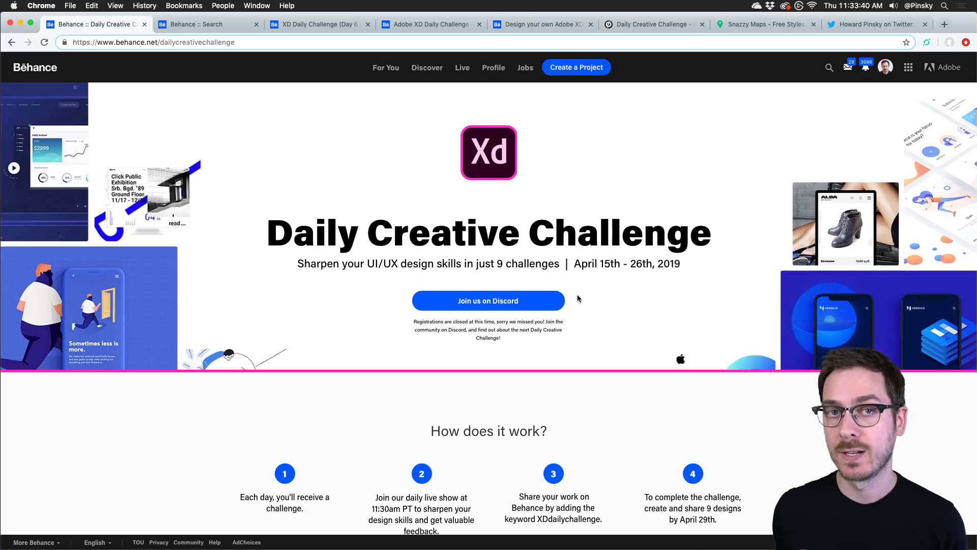
scroll(118, 258, "down", 6)
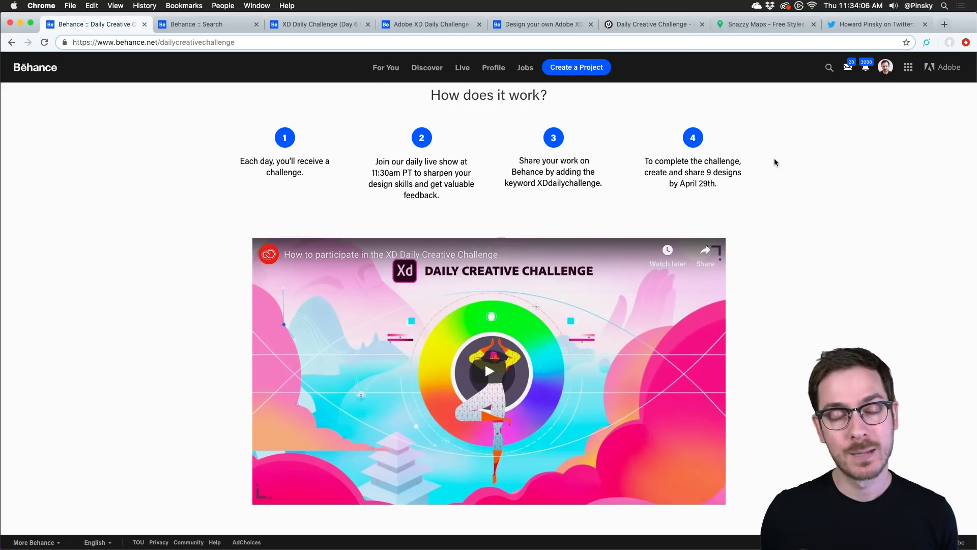
left_click_drag(677, 171, 722, 186)
left_click(721, 192)
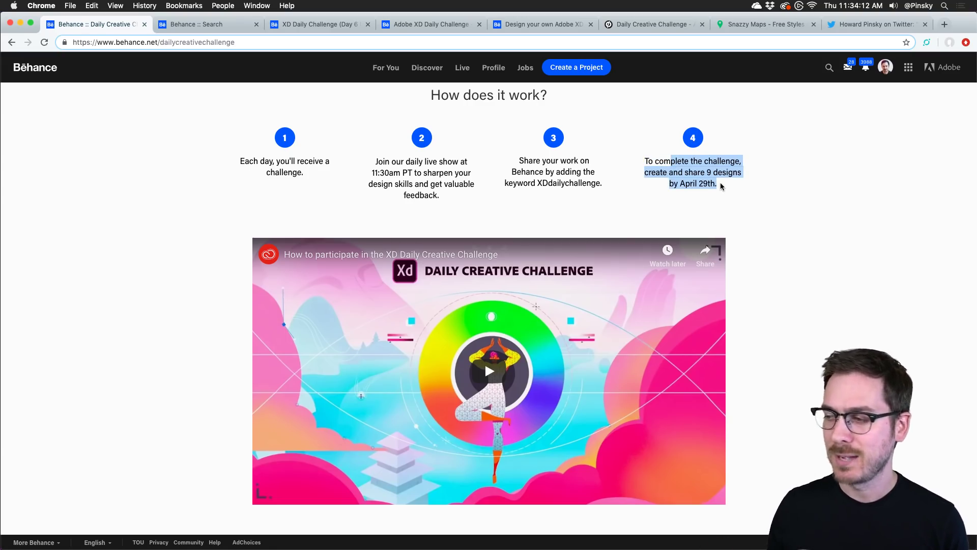
left_click(722, 188)
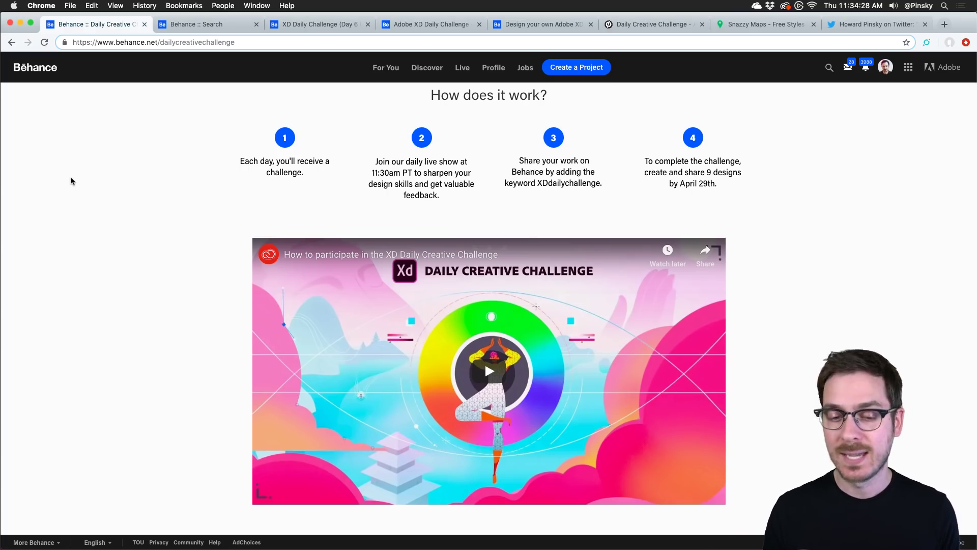
Step: Review the Next Steps section, then switch to Discord to view the Adobe XD community channels and return to the challenge page
scroll(72, 180, "down", 2)
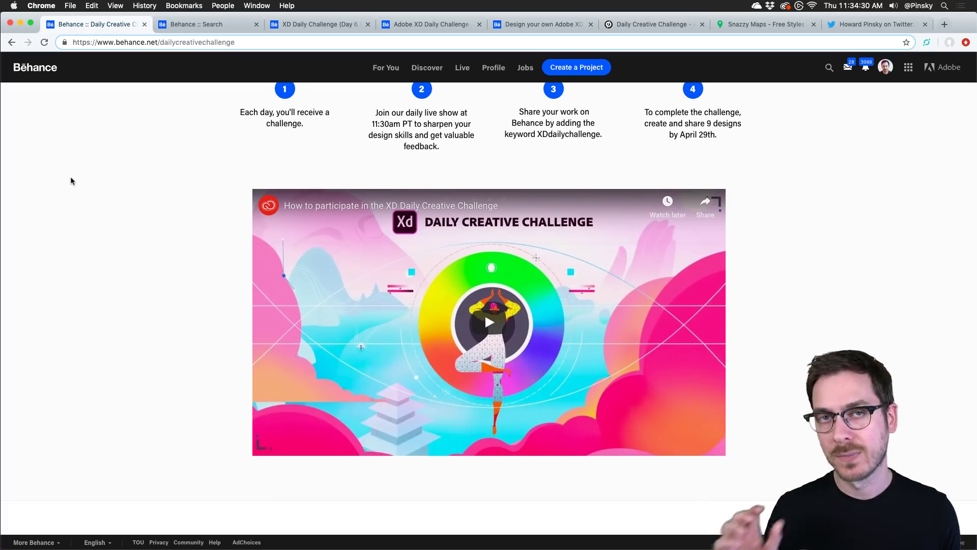
scroll(71, 180, "down", 7)
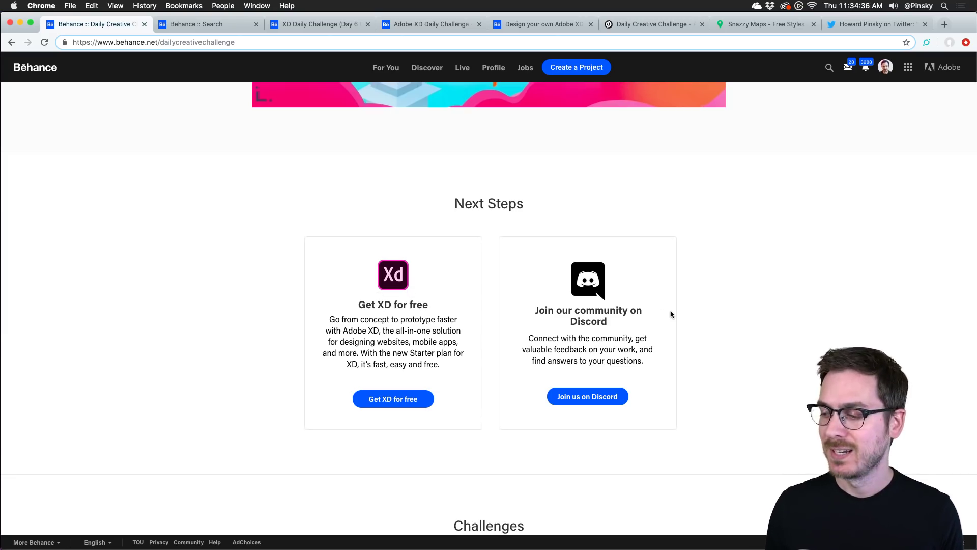
scroll(670, 313, "down", 3)
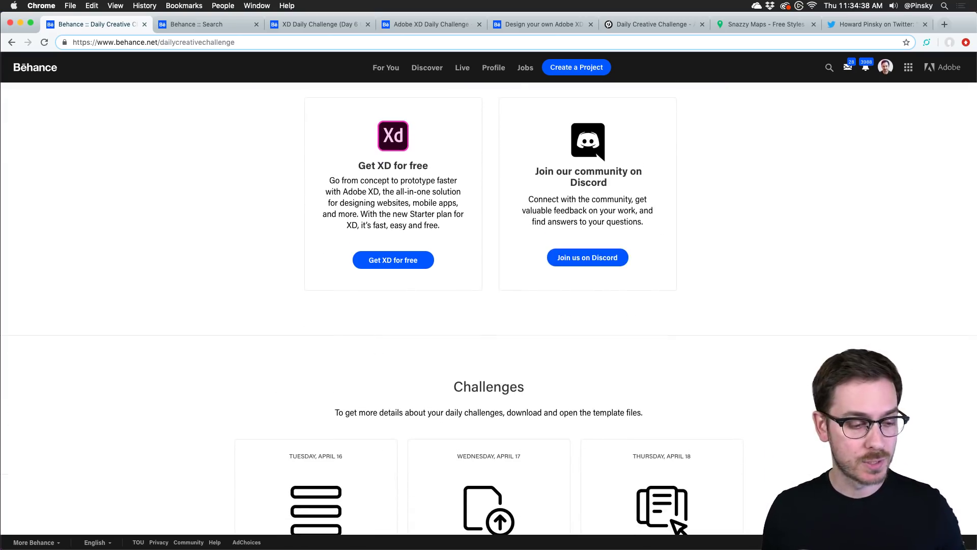
key("super+Tab")
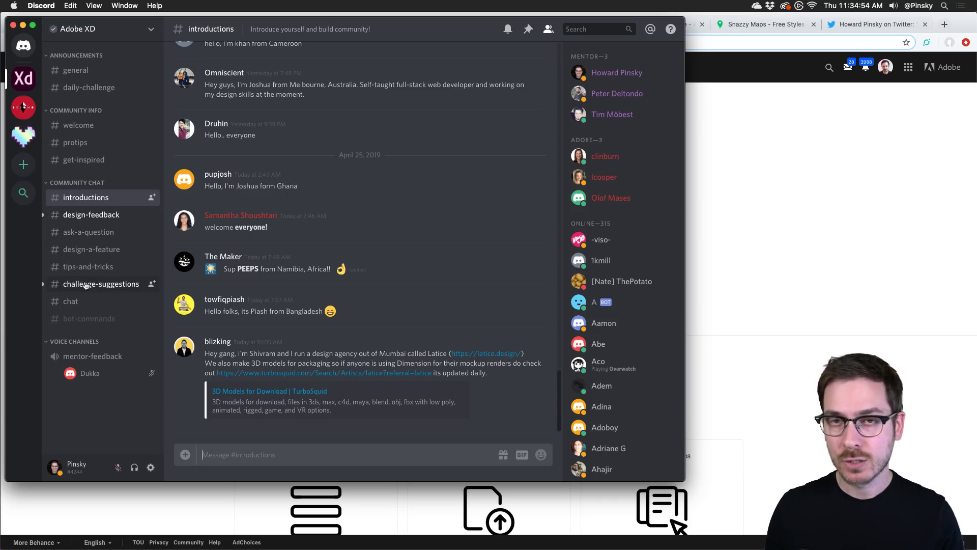
left_click(713, 263)
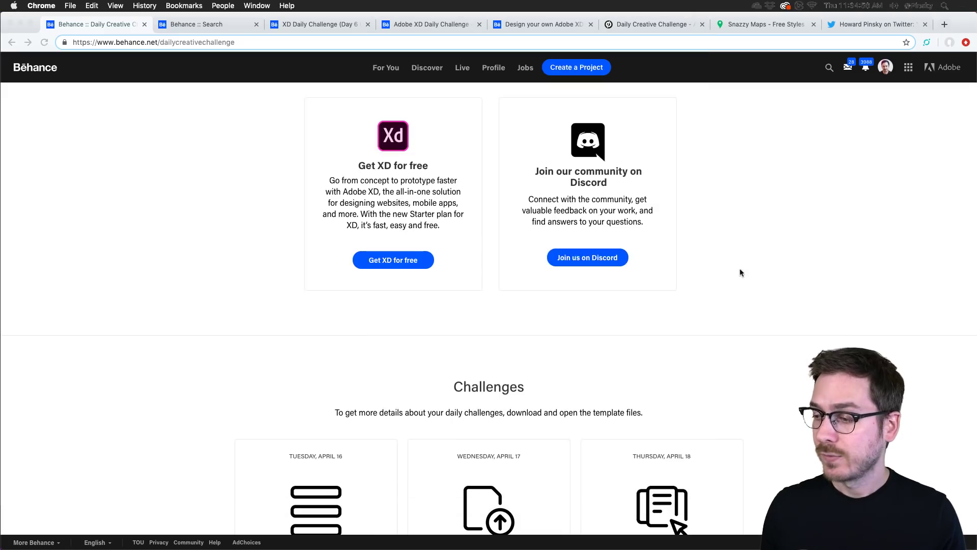
Step: Find the Thursday, April 25 Interactive Map challenge, enlarge the page to read its brief, and restore the page's default zoom
scroll(732, 275, "down", 3)
scroll(728, 280, "down", 8)
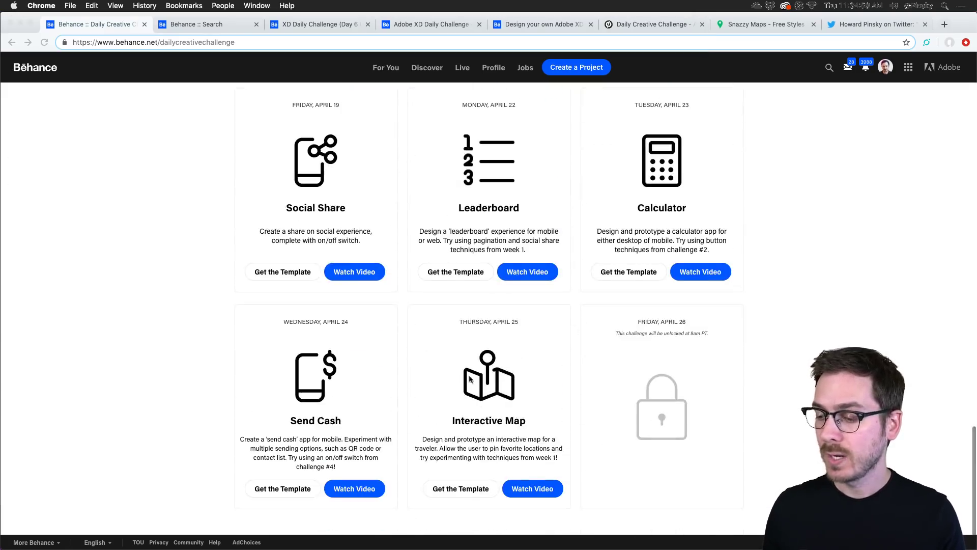
scroll(492, 391, "down", 1)
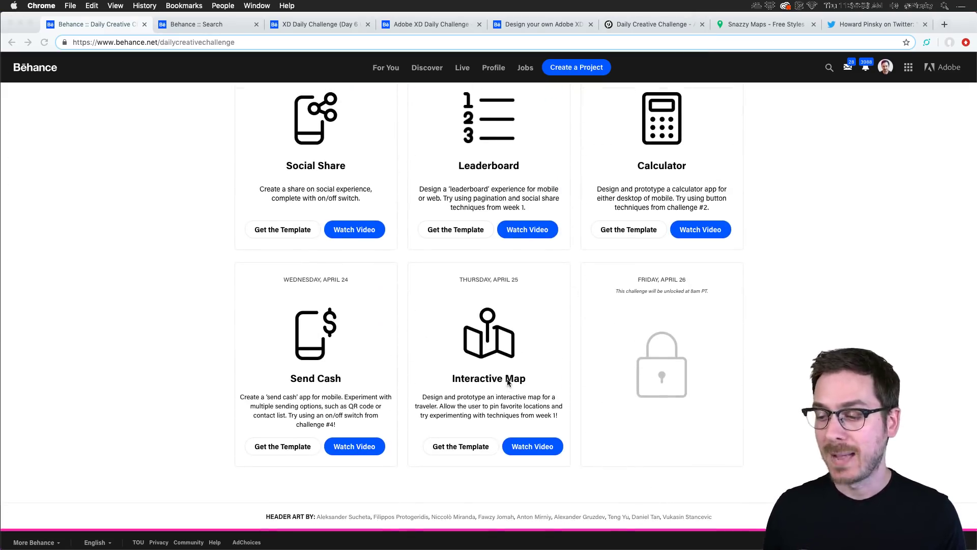
left_click(508, 385)
scroll(508, 384, "up", 3)
scroll(507, 383, "down", 1)
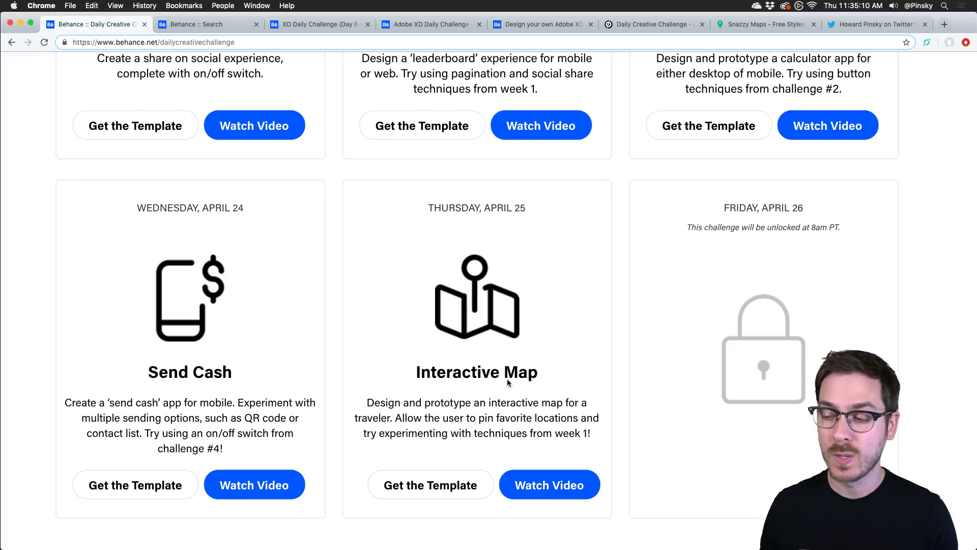
key("super+0")
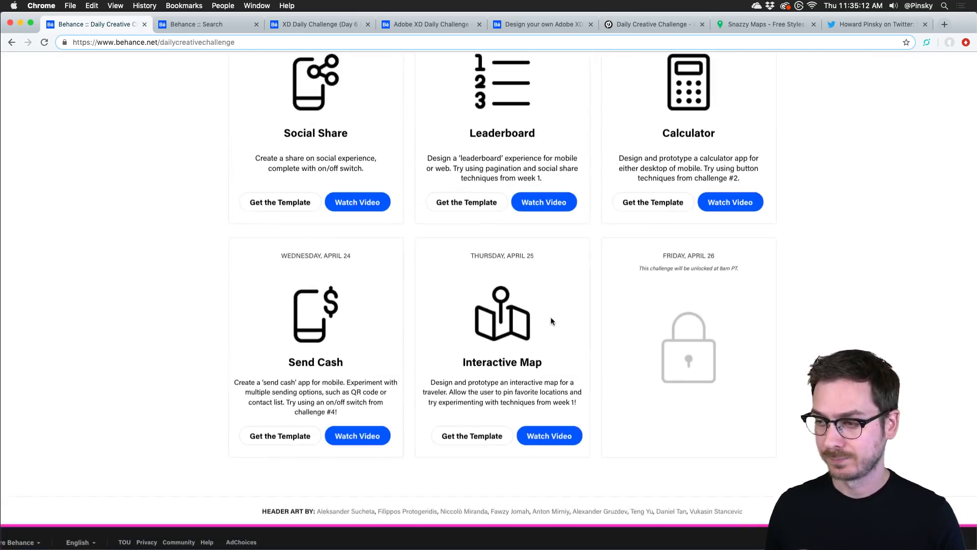
Step: Examine the full set of daily challenges, from Dropdown Menu on April 16 to the locked April 26 challenge
scroll(419, 203, "up", 5)
scroll(338, 131, "up", 1)
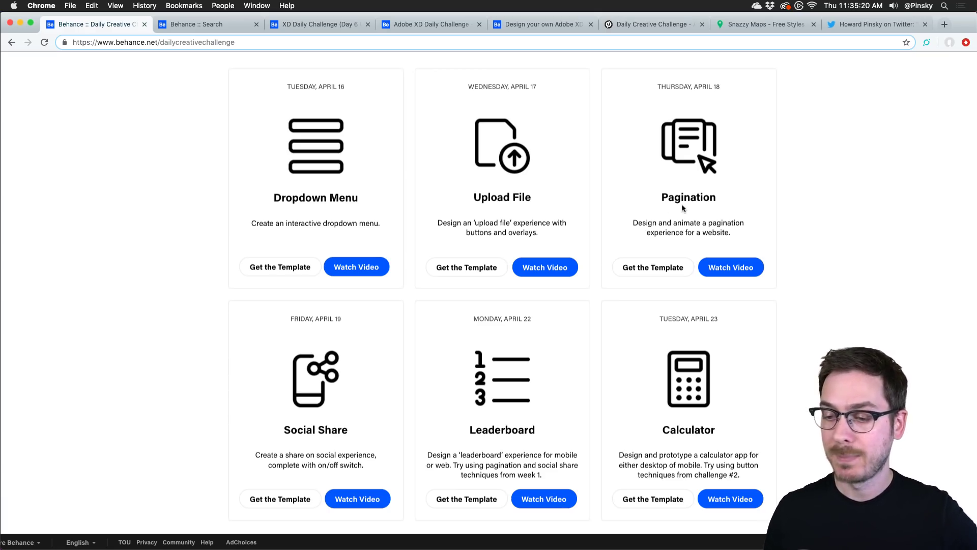
scroll(280, 334, "down", 3)
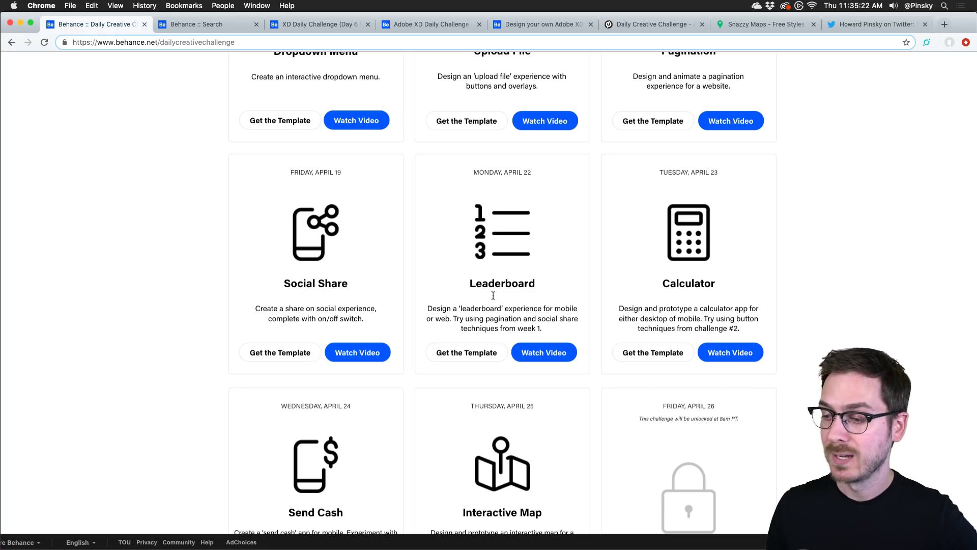
scroll(218, 420, "down", 3)
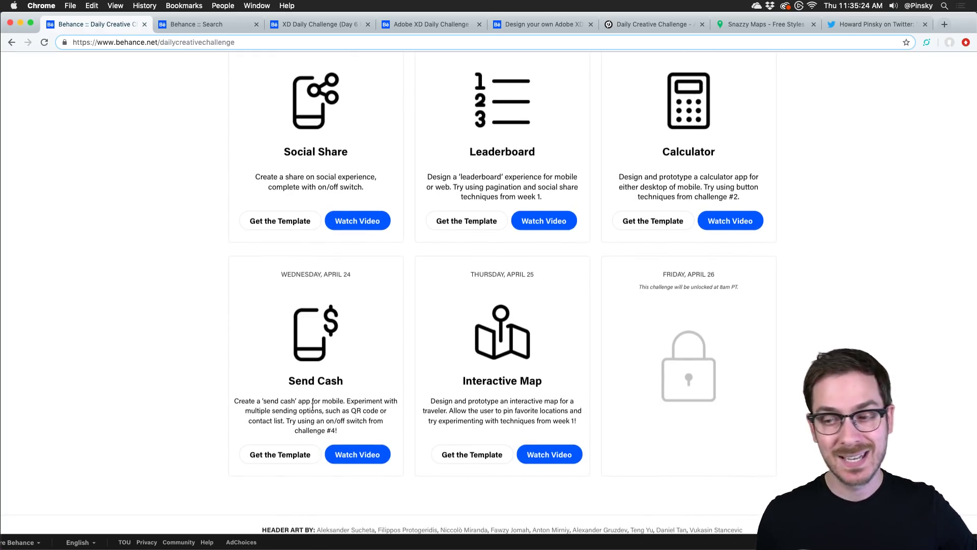
scroll(578, 375, "up", 3)
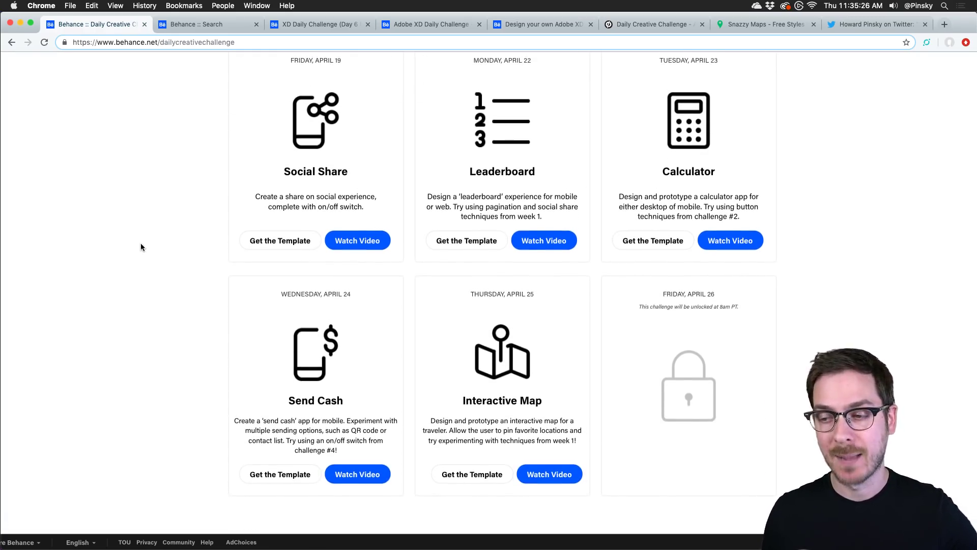
scroll(141, 247, "up", 3)
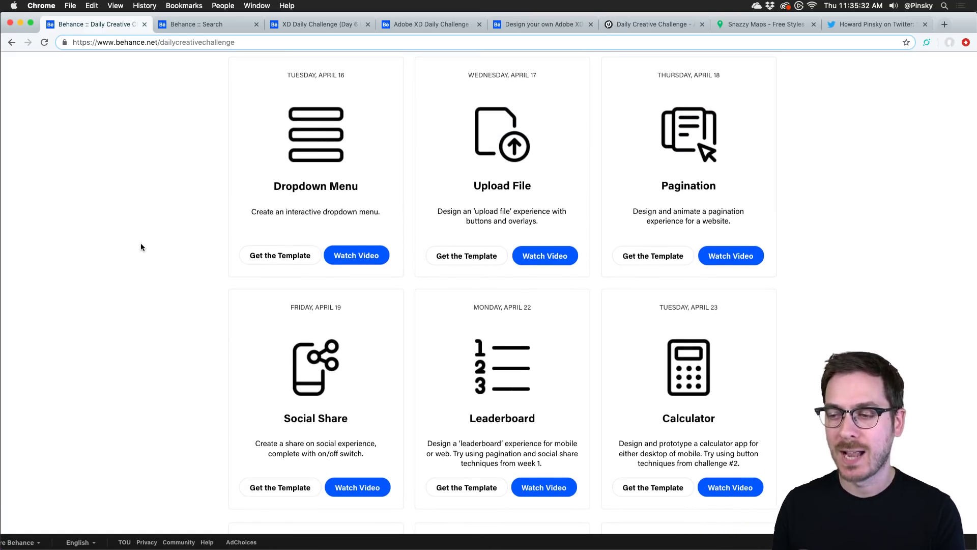
scroll(141, 244, "down", 1)
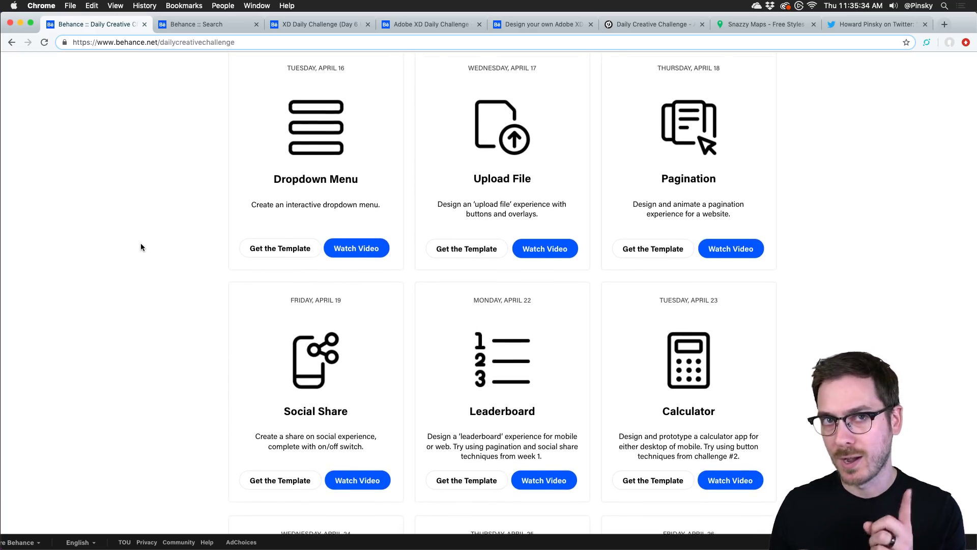
scroll(140, 247, "down", 1)
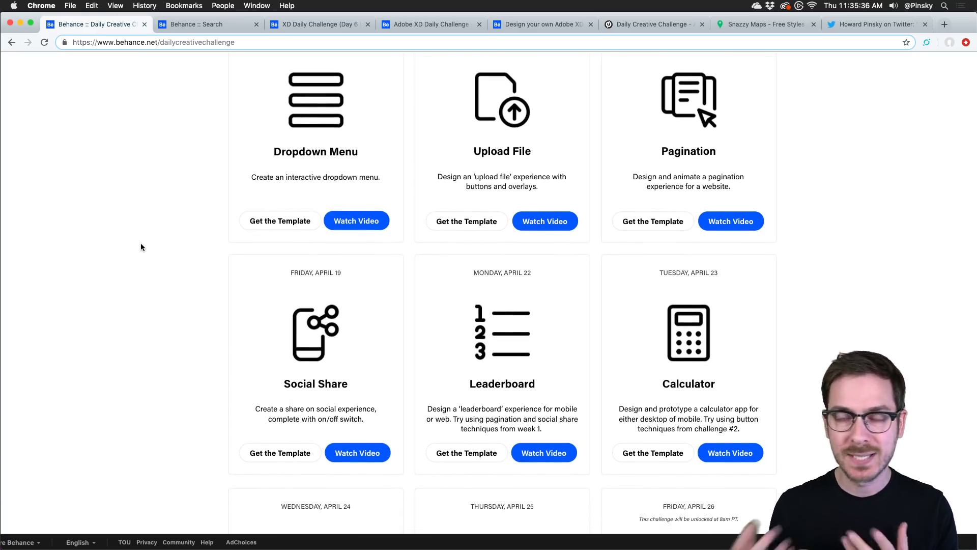
scroll(141, 247, "down", 2)
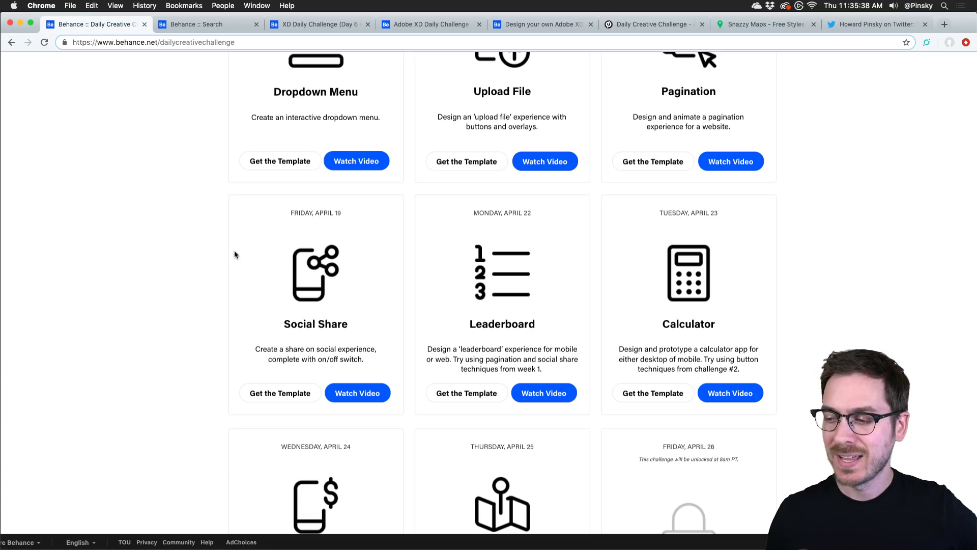
scroll(508, 190, "up", 2)
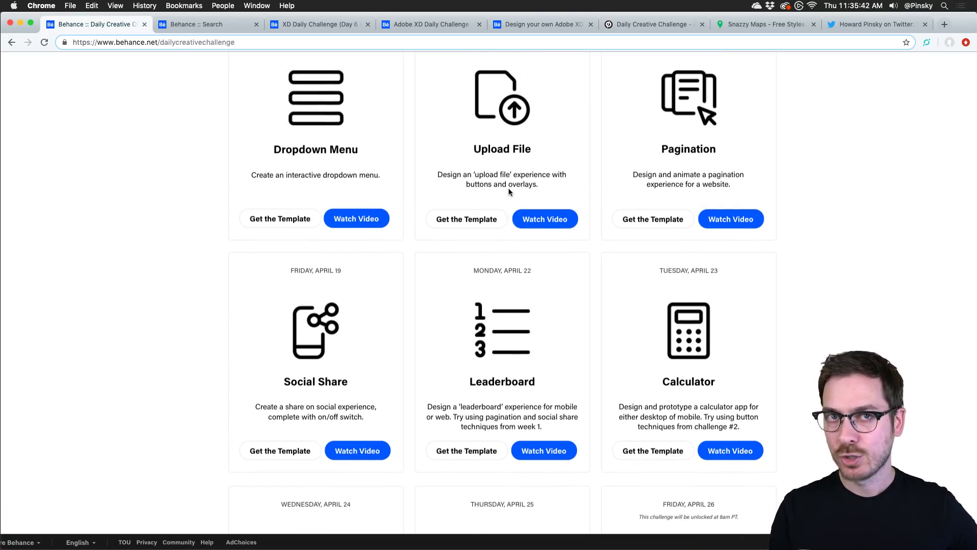
scroll(509, 191, "up", 2)
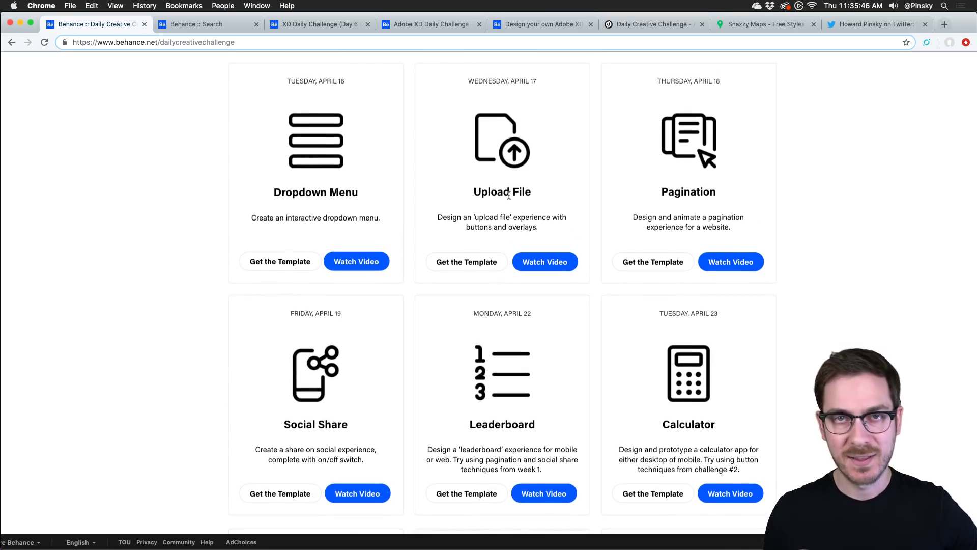
scroll(509, 194, "down", 8)
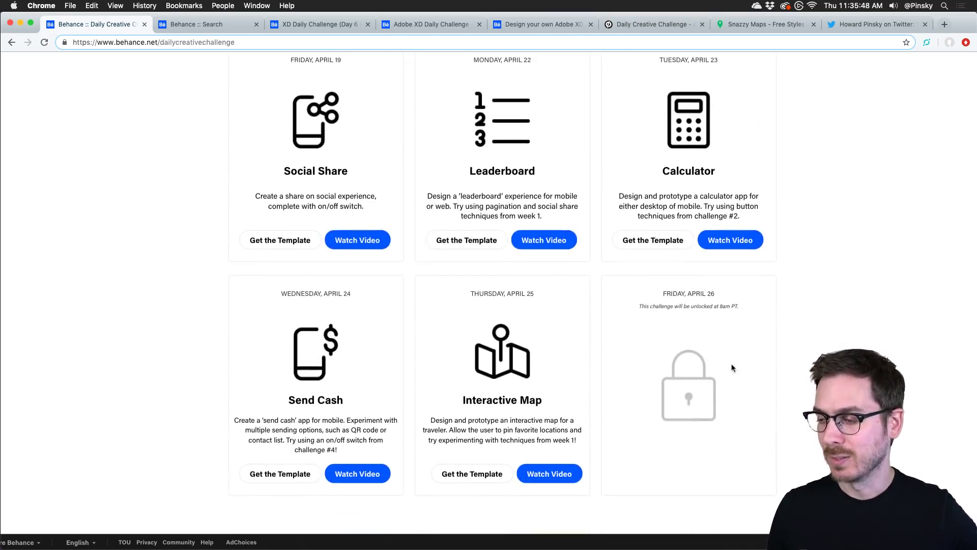
scroll(667, 366, "up", 11)
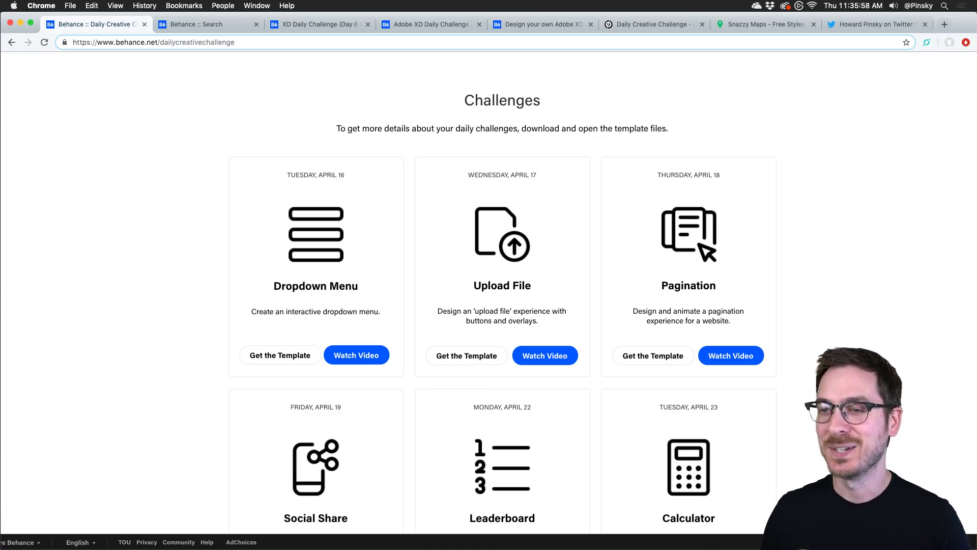
Step: Open the XD Daily Challenge (Day 6 Updated) project and examine its orange and dark blue calculator designs
left_click(304, 24)
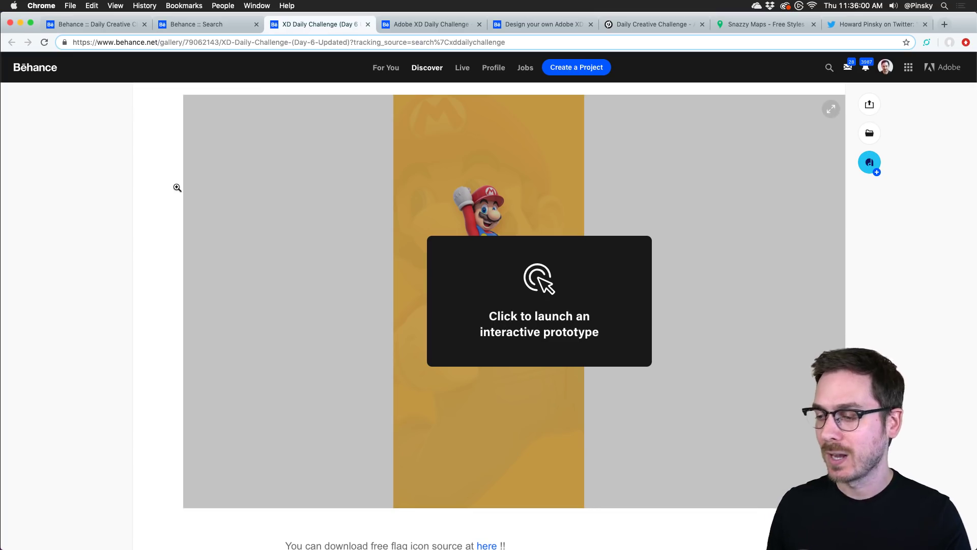
scroll(177, 187, "down", 15)
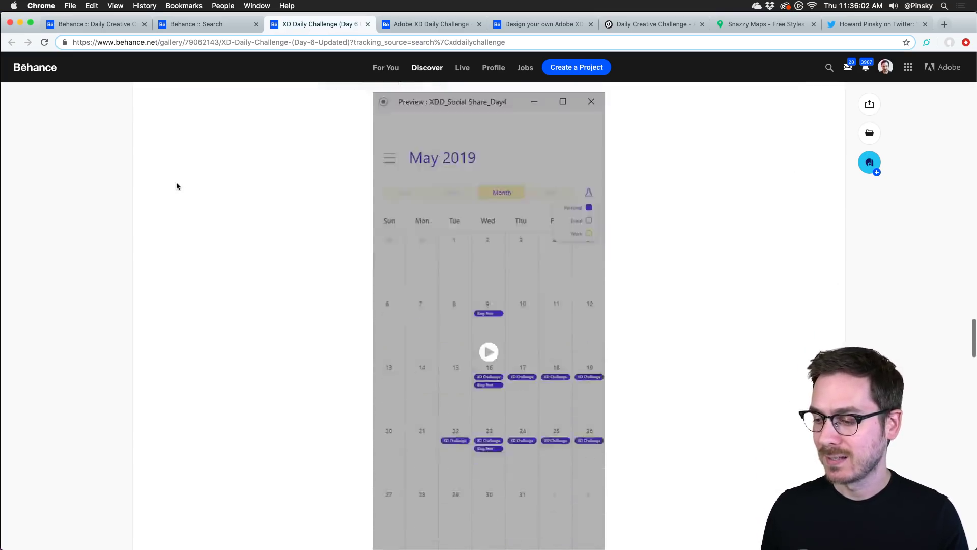
scroll(176, 186, "down", 14)
scroll(176, 186, "up", 5)
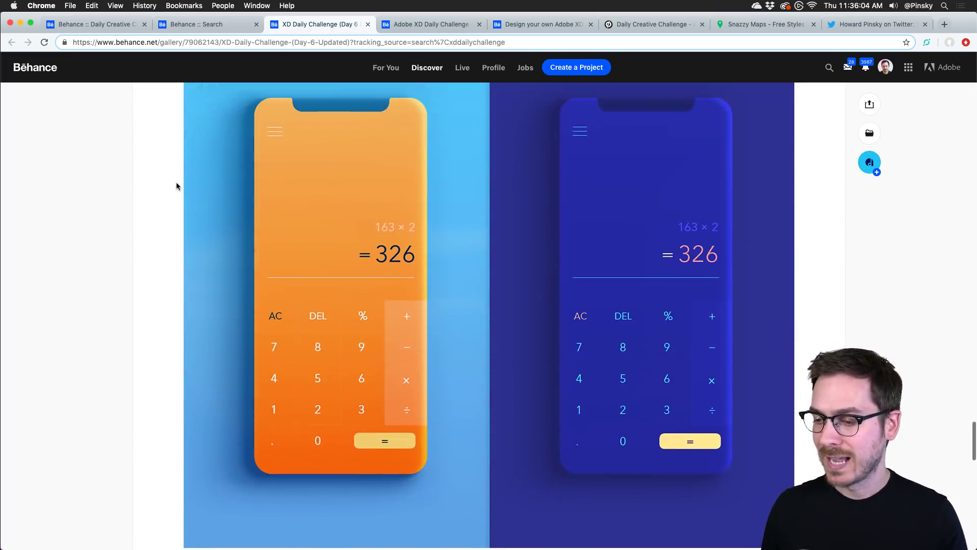
scroll(176, 186, "down", 3)
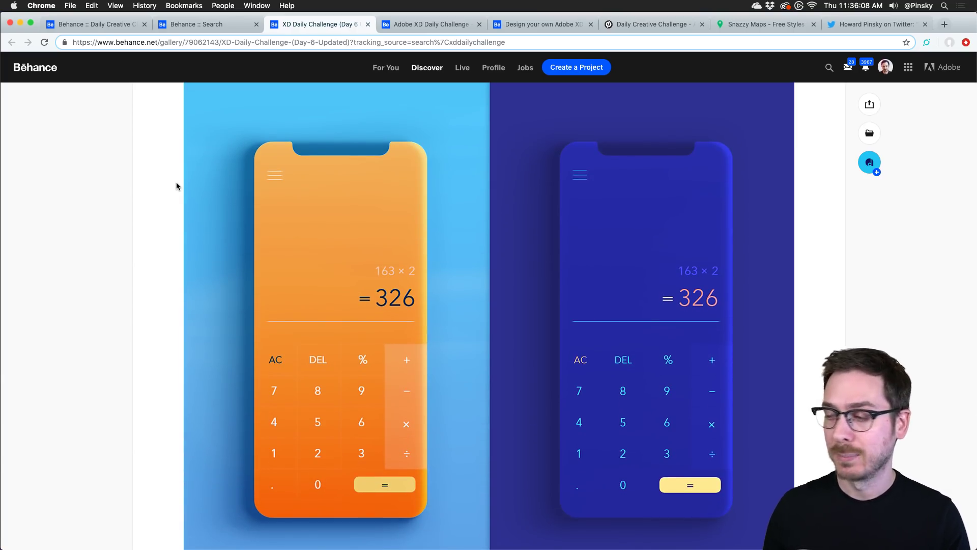
scroll(176, 186, "down", 1)
mouse_move(872, 168)
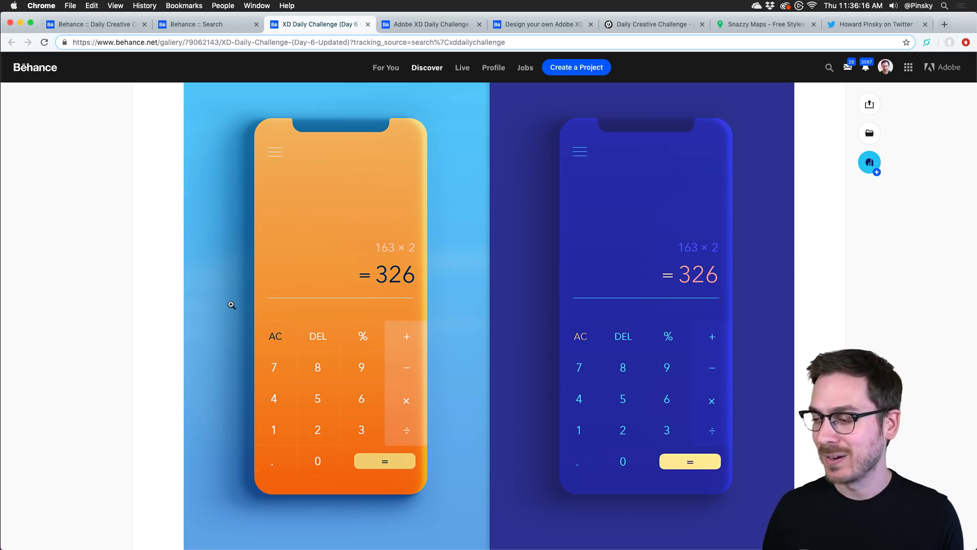
scroll(232, 304, "down", 1)
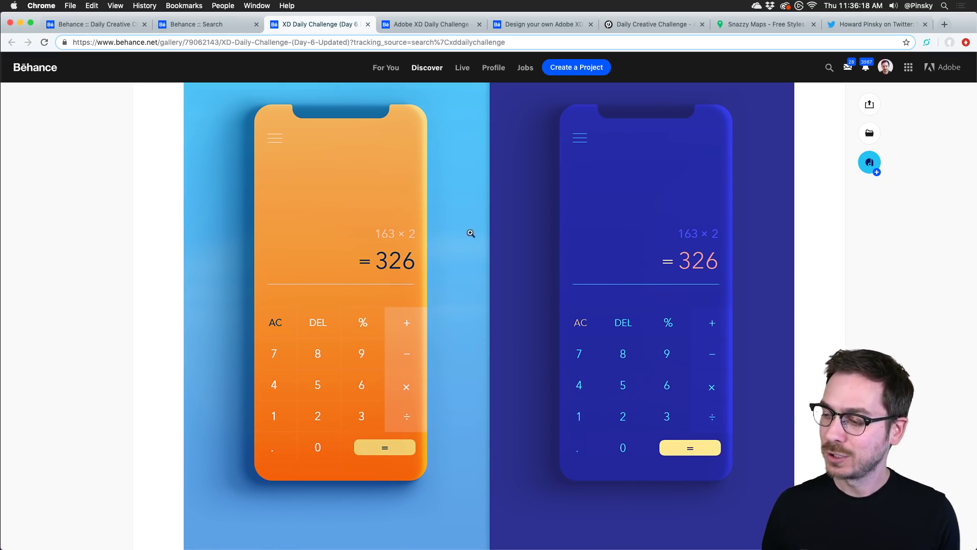
scroll(471, 237, "down", 3)
scroll(470, 237, "up", 3)
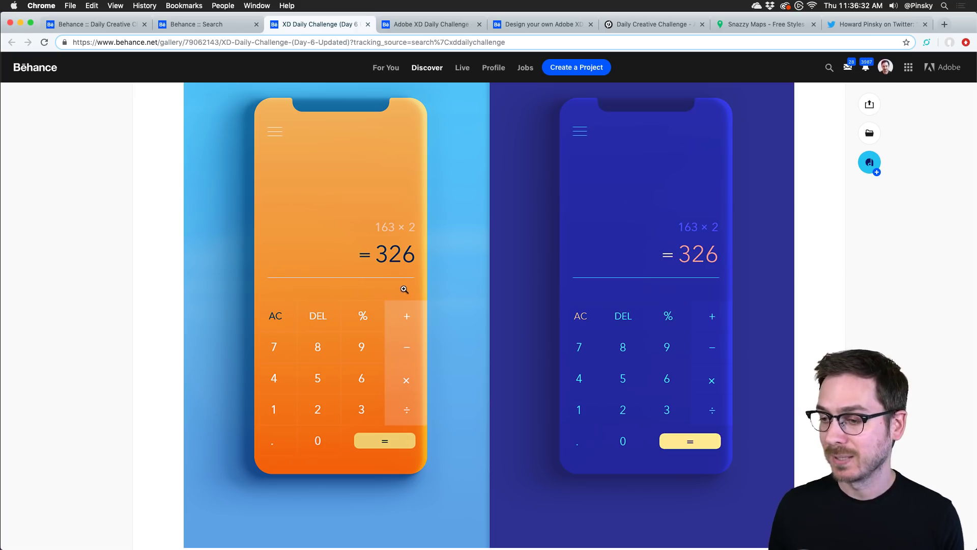
scroll(405, 290, "up", 1)
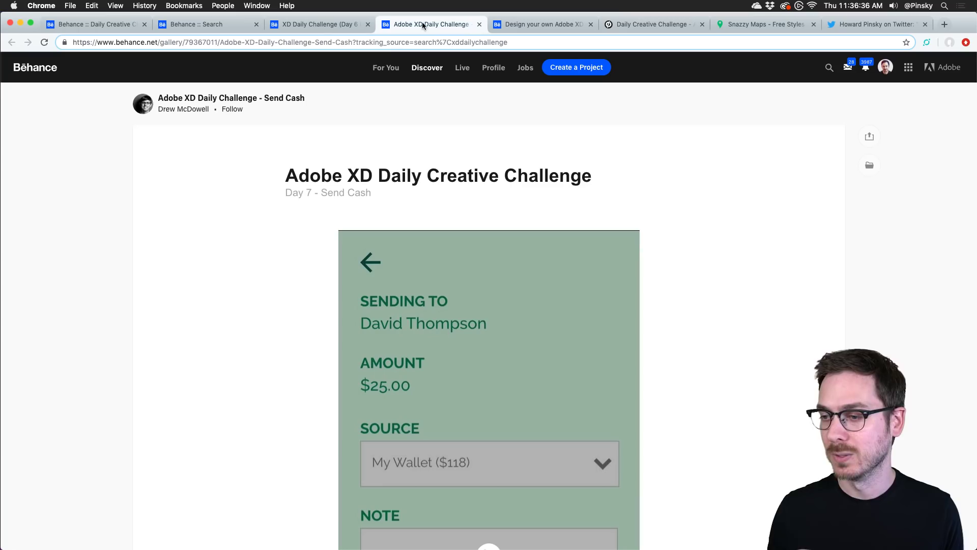
Step: Open the Adobe XD Daily Challenge - Send Cash project, play its prototype video, and close the project
left_click(423, 22)
scroll(192, 239, "down", 4)
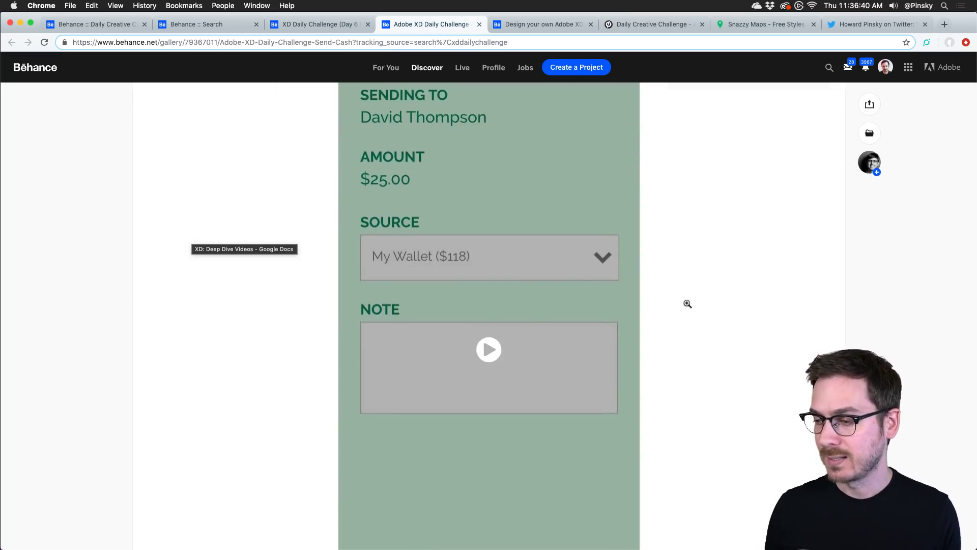
left_click(575, 314)
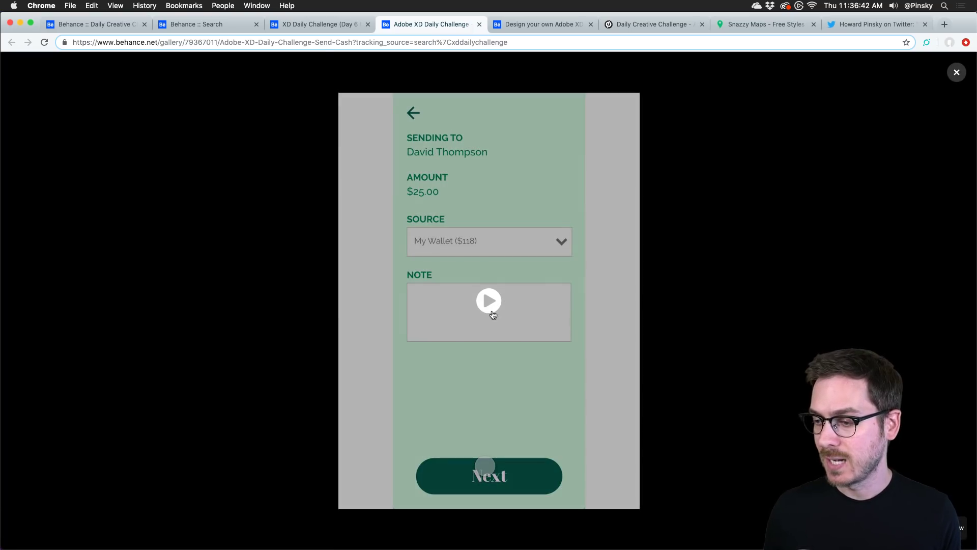
left_click(492, 310)
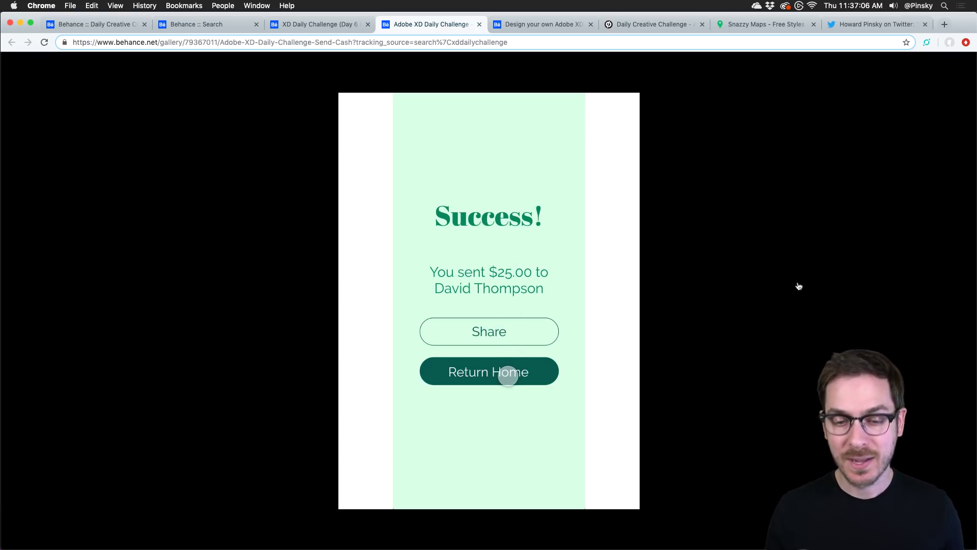
left_click(479, 24)
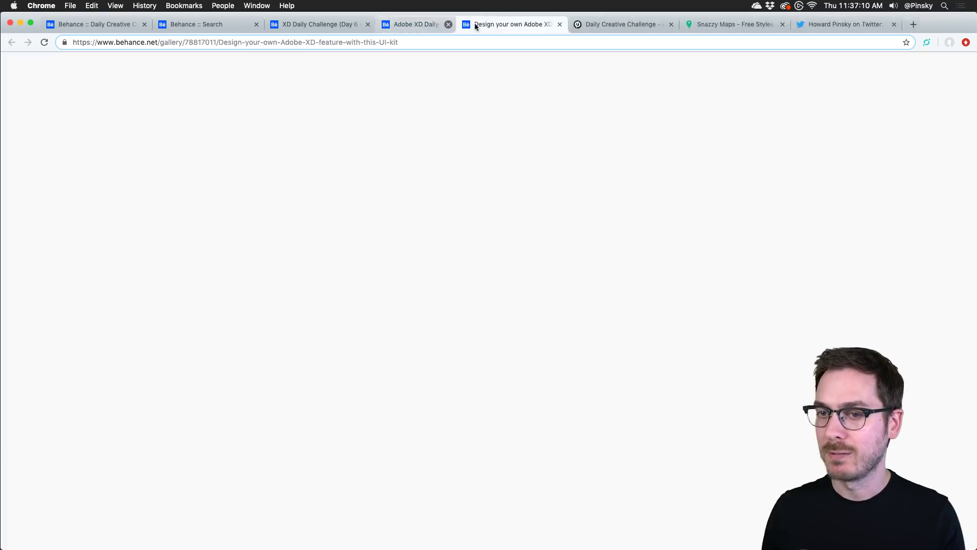
Step: Return to the Interactive Map entry on the daily challenge page, then switch to the Day8_Interactive_Map file in Adobe XD
left_click(89, 23)
scroll(194, 350, "down", 8)
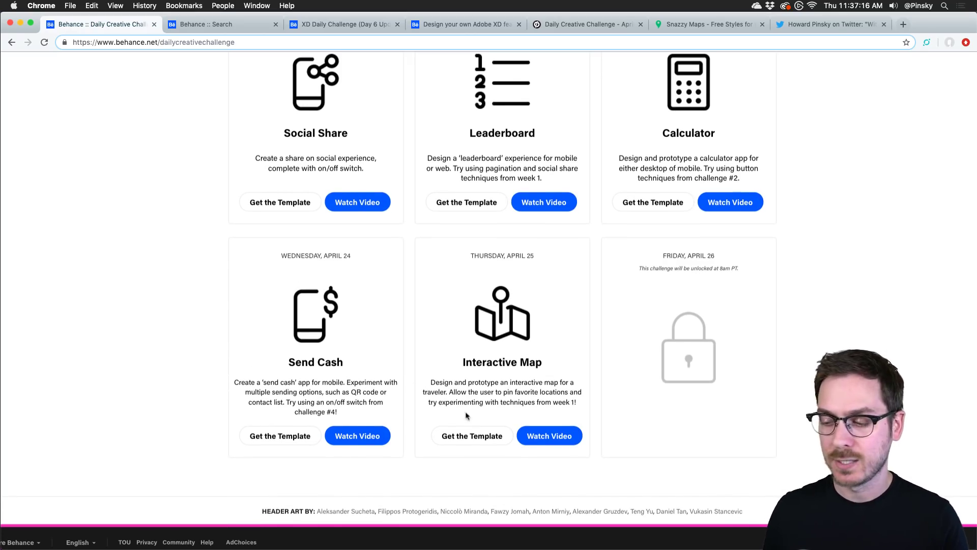
key("super+Tab")
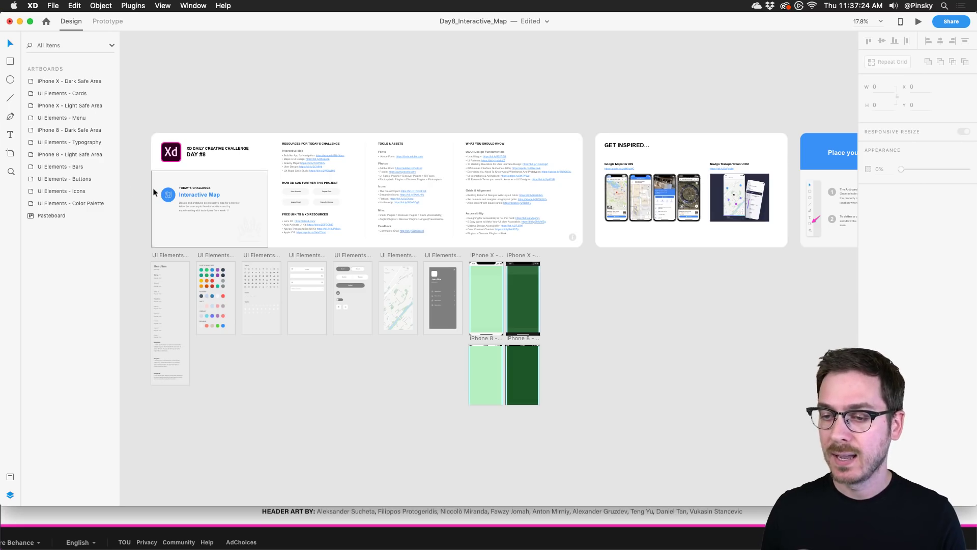
Step: Examine the template's UI Elements artboards, from Typography, Color Palette and Icons through Bars, Buttons, Cards and Menu
scroll(153, 191, "up", 5)
scroll(354, 237, "down", 5)
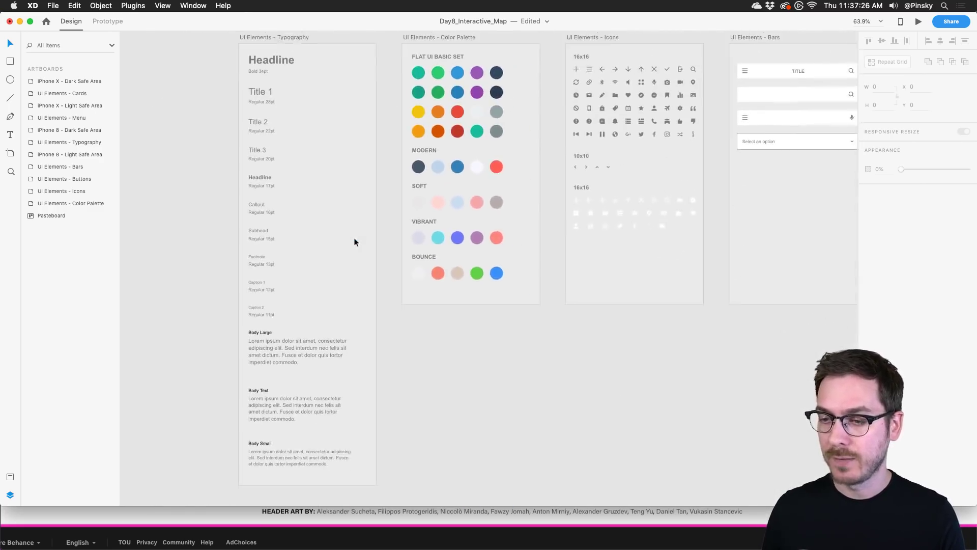
scroll(355, 238, "right", 5)
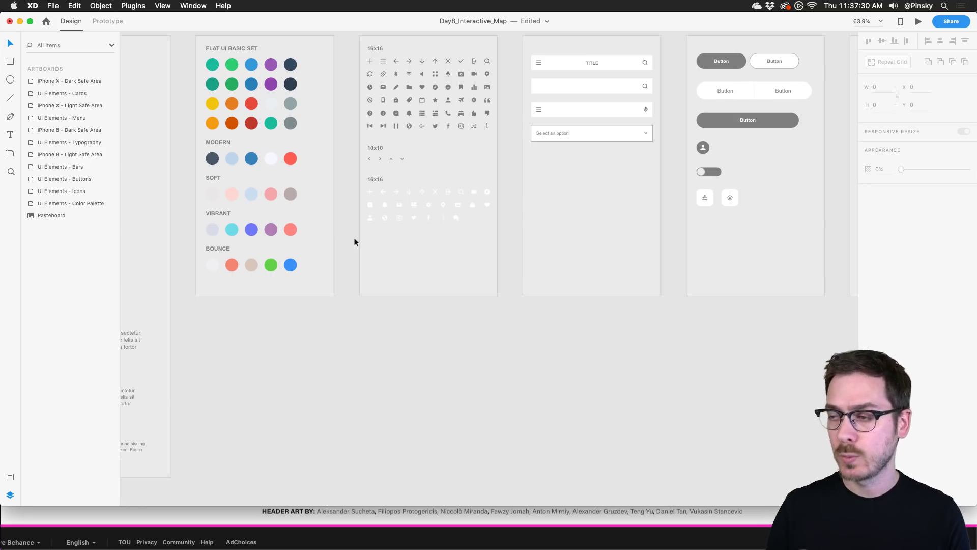
scroll(355, 241, "right", 5)
scroll(354, 242, "up", 1)
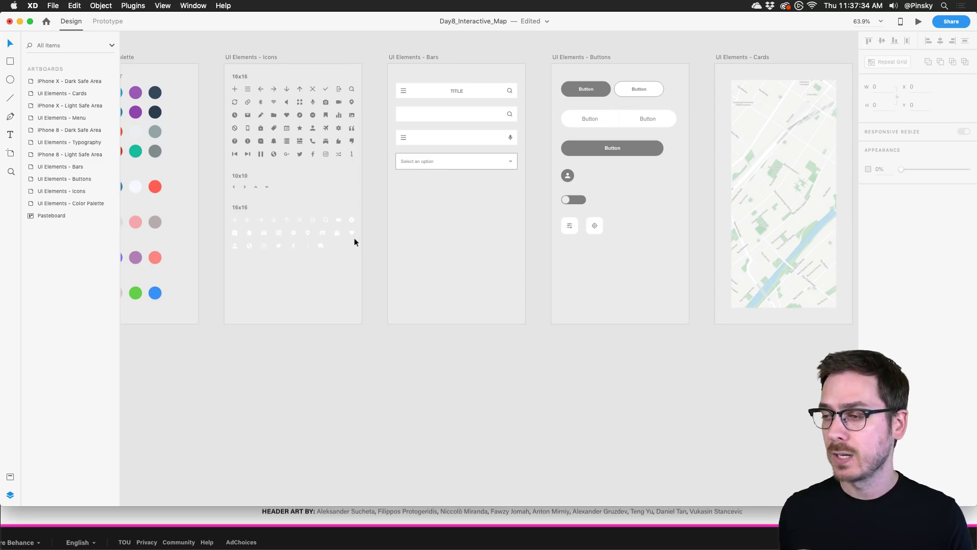
scroll(354, 241, "right", 12)
scroll(355, 242, "up", 1)
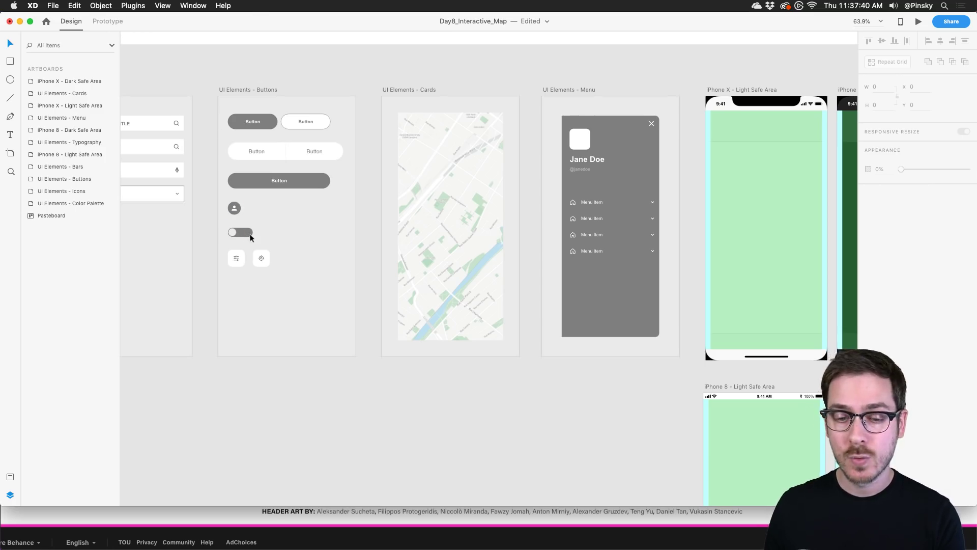
scroll(251, 238, "right", 4)
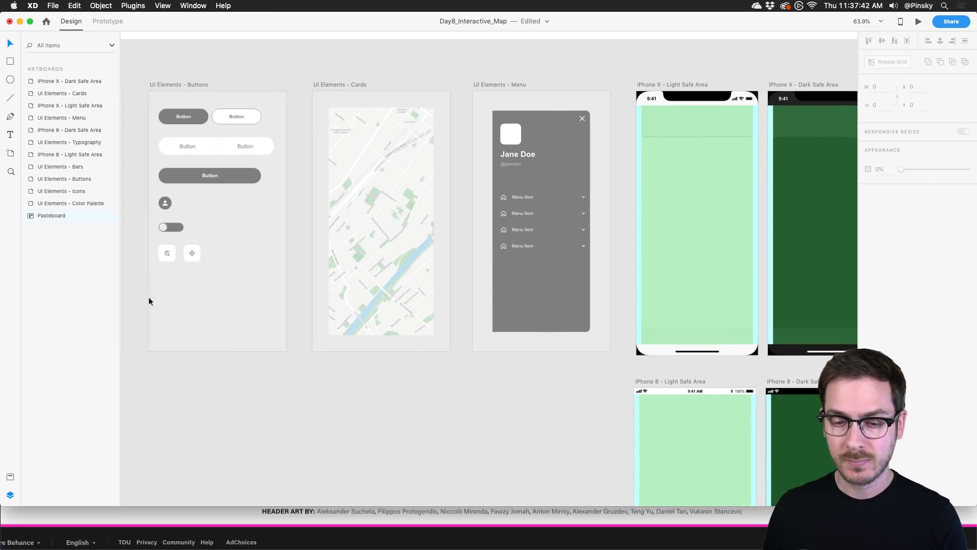
scroll(250, 188, "right", 1)
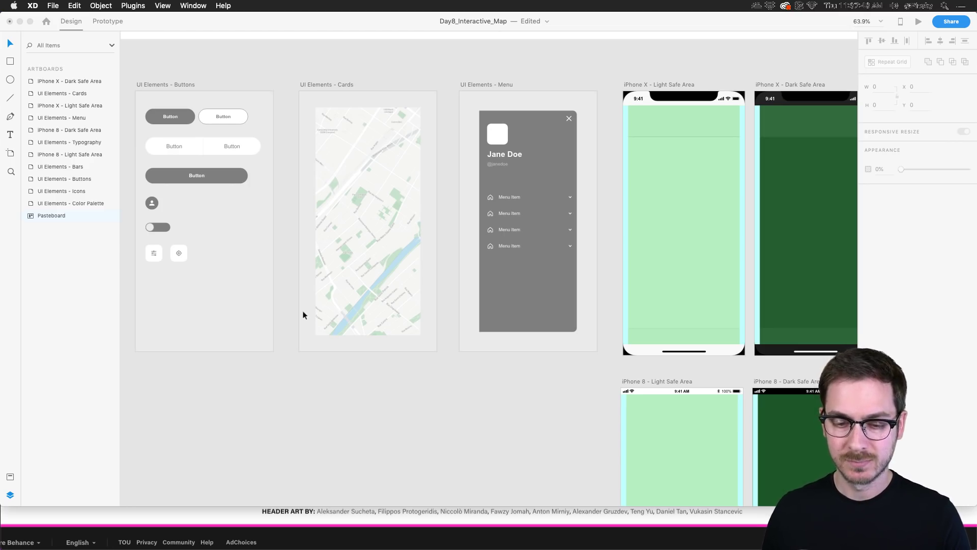
Step: Examine the light and dark safe area artboards for iPhone X and iPhone 8
left_click(351, 363)
scroll(434, 298, "down", 5)
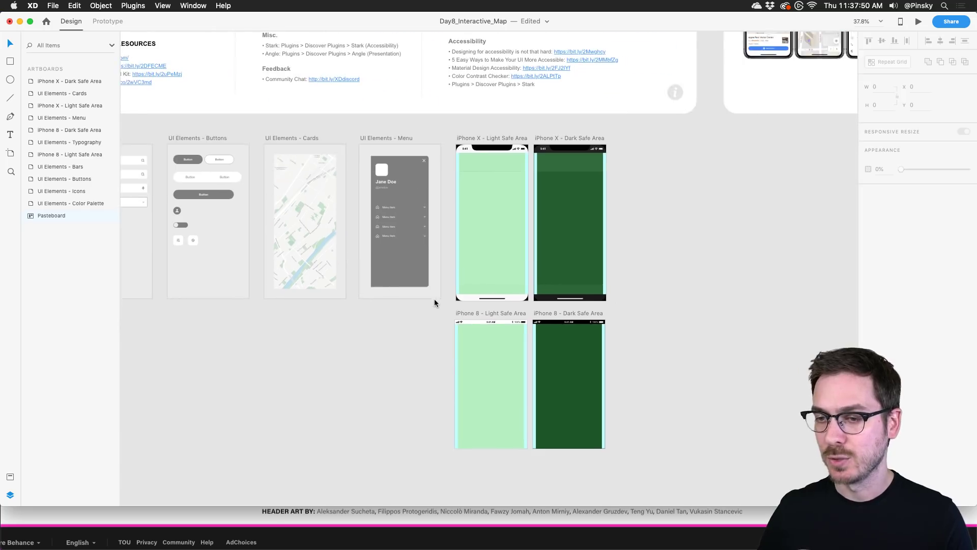
scroll(435, 298, "up", 5)
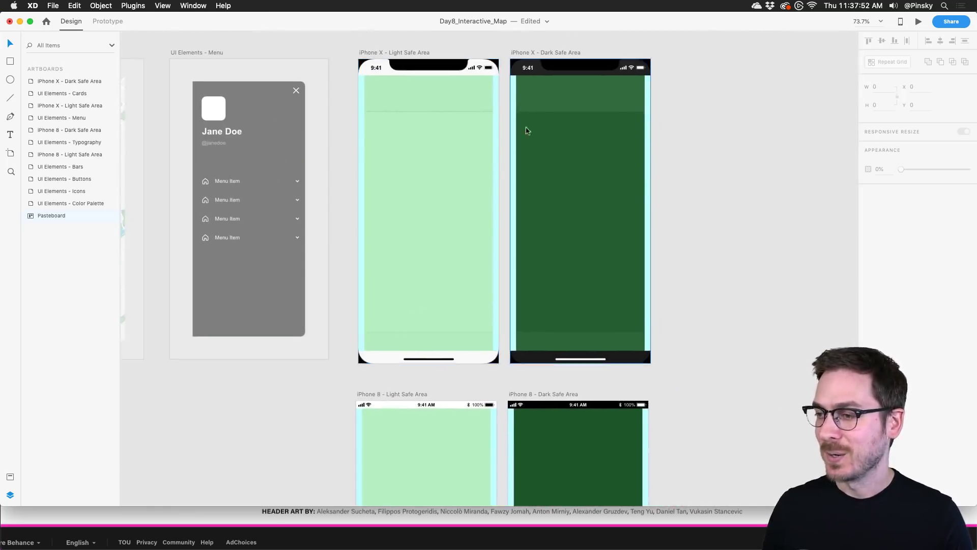
scroll(306, 164, "down", 5)
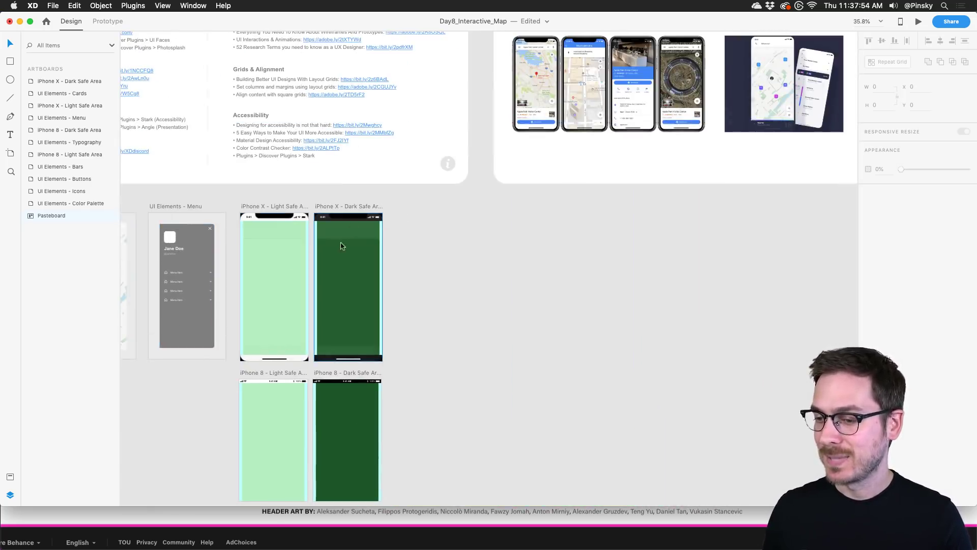
Step: Review the Get Inspired section, covering the Google Maps for iOS screens and the Navigo Transportation UI Kit
scroll(299, 249, "right", 5)
scroll(298, 249, "up", 2)
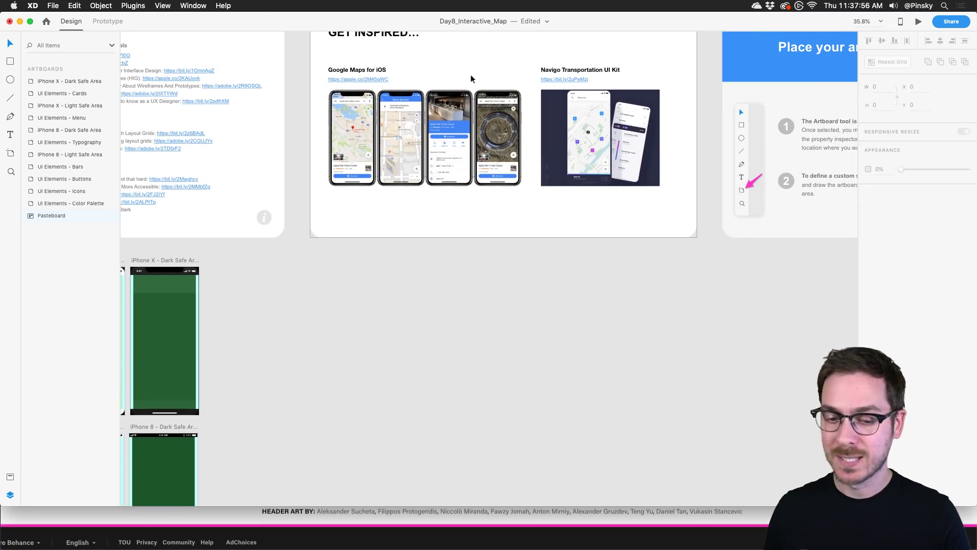
scroll(432, 109, "up", 6)
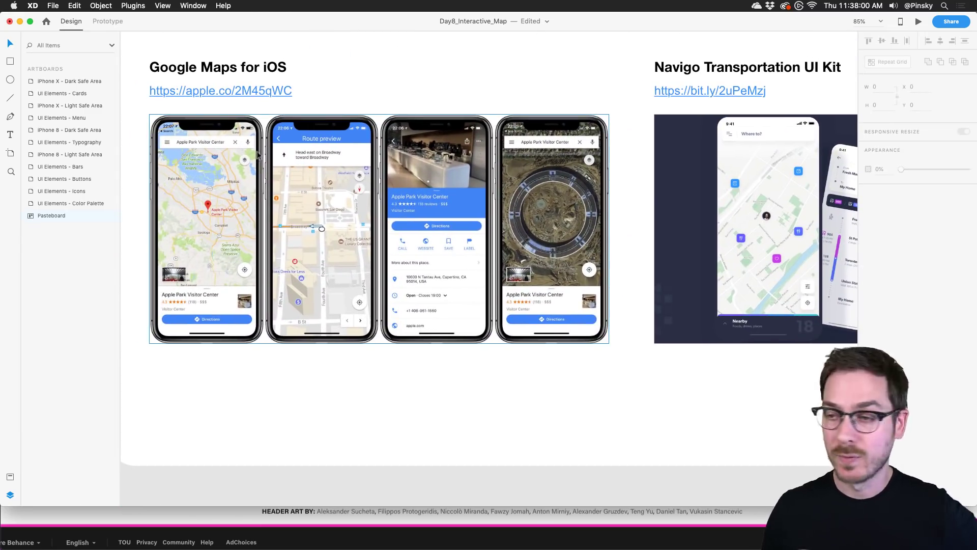
scroll(258, 156, "right", 5)
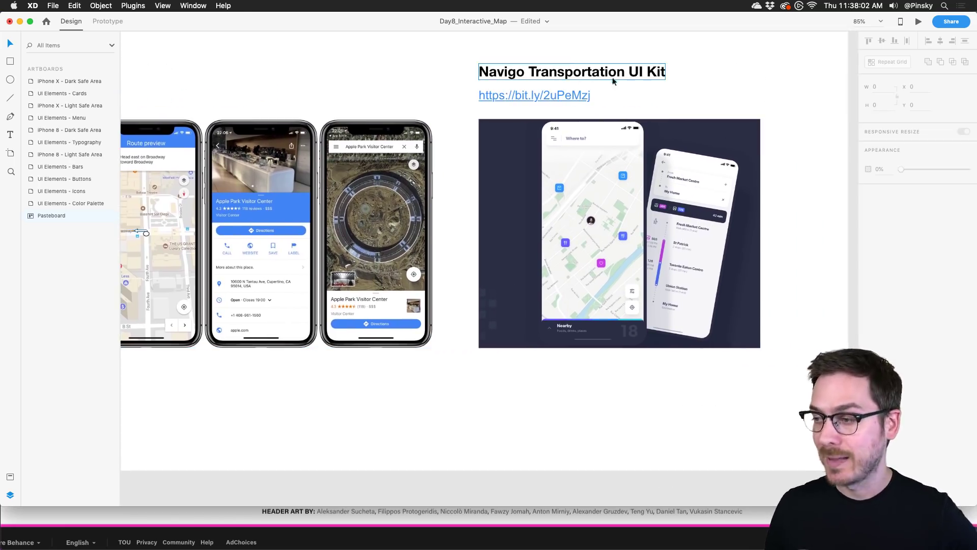
scroll(586, 92, "right", 3)
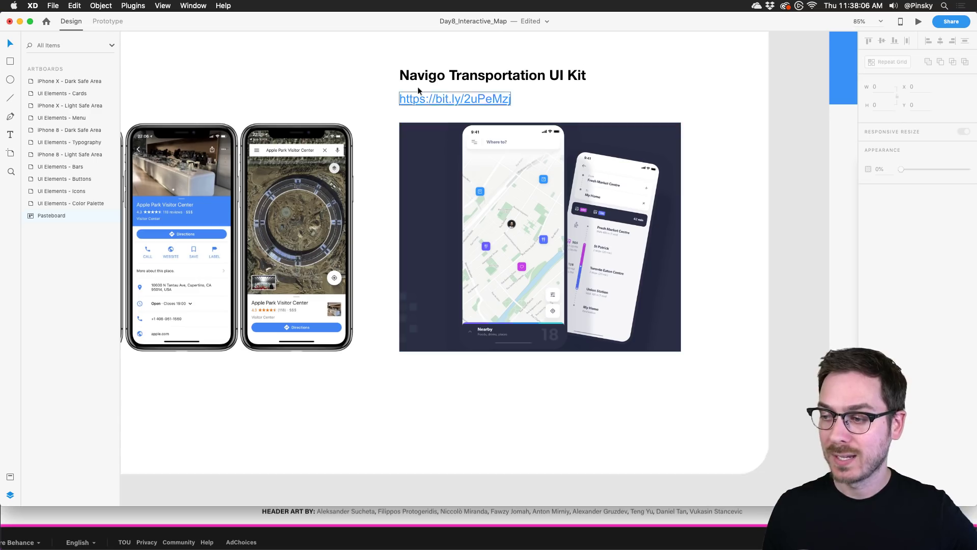
scroll(453, 89, "down", 6)
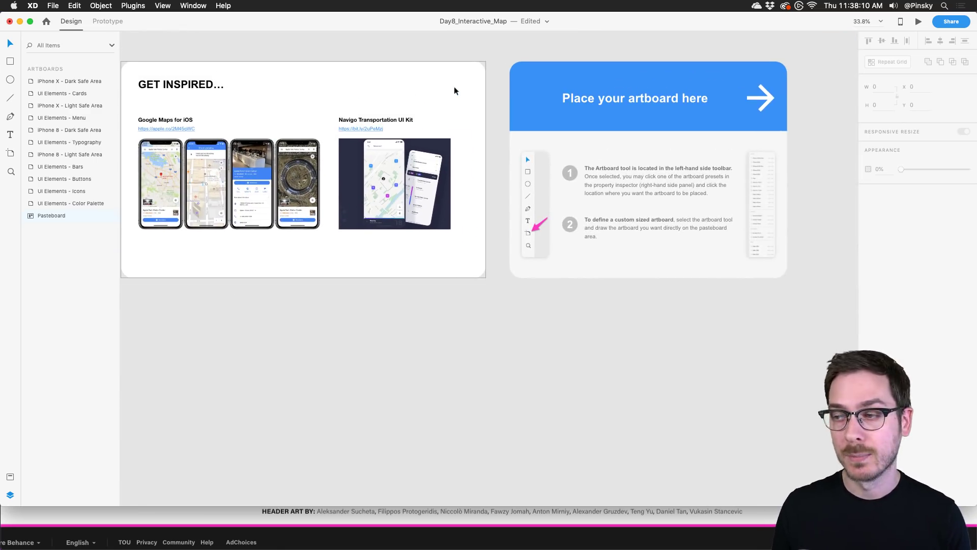
Step: Add an iPhone XR/XS Max artboard beside the iPhone X - Dark Safe Area artboard, then deselect it
scroll(215, 215, "left", 5)
scroll(215, 215, "down", 3)
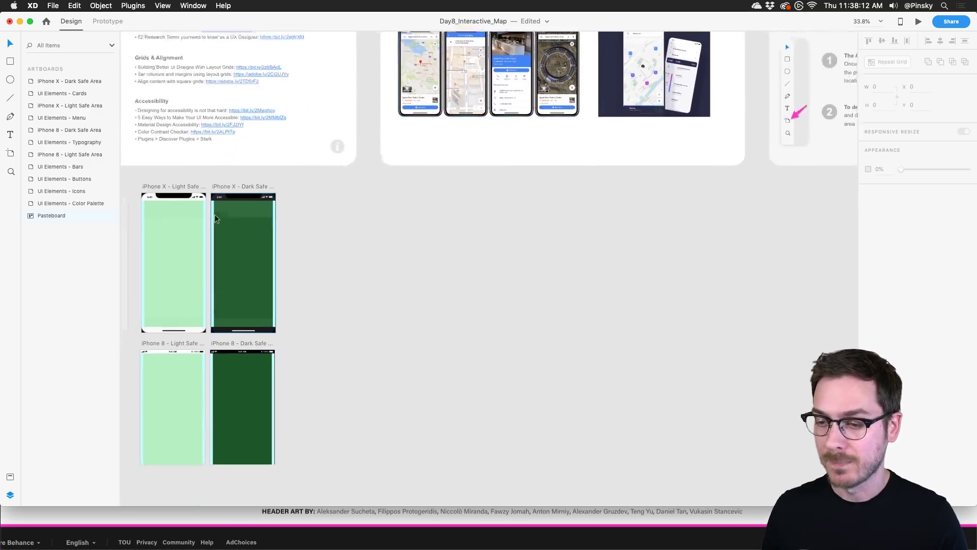
scroll(214, 215, "down", 2)
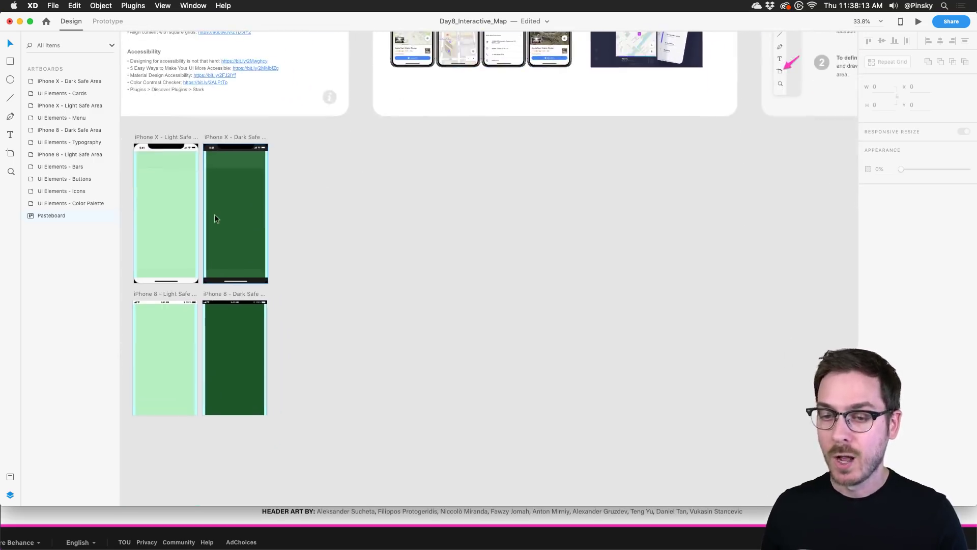
left_click(9, 153)
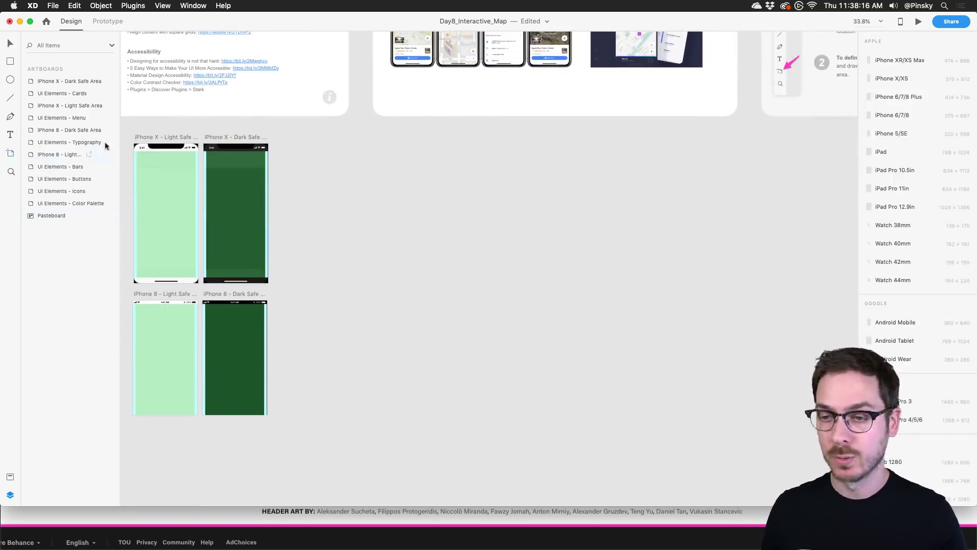
left_click(890, 66)
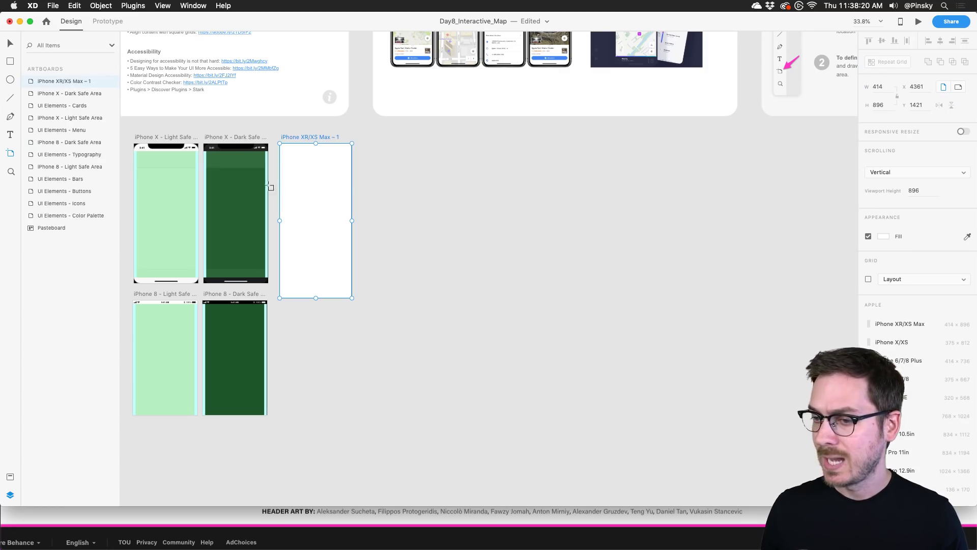
scroll(313, 169, "up", 5)
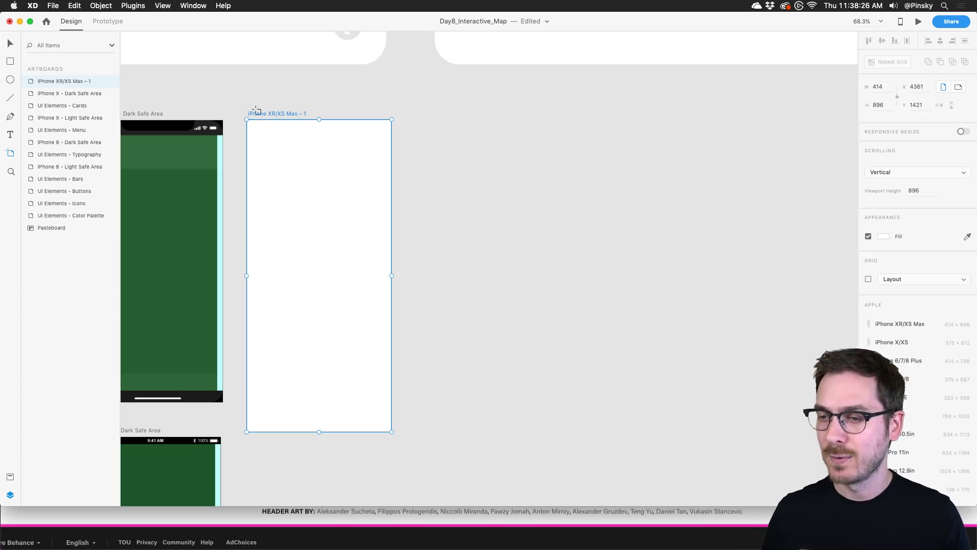
left_click(274, 146)
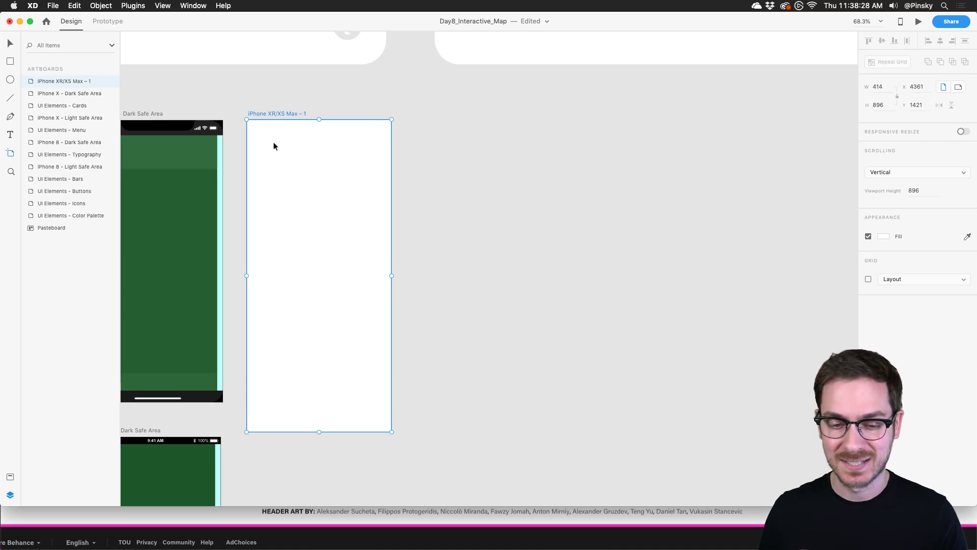
scroll(293, 155, "down", 2)
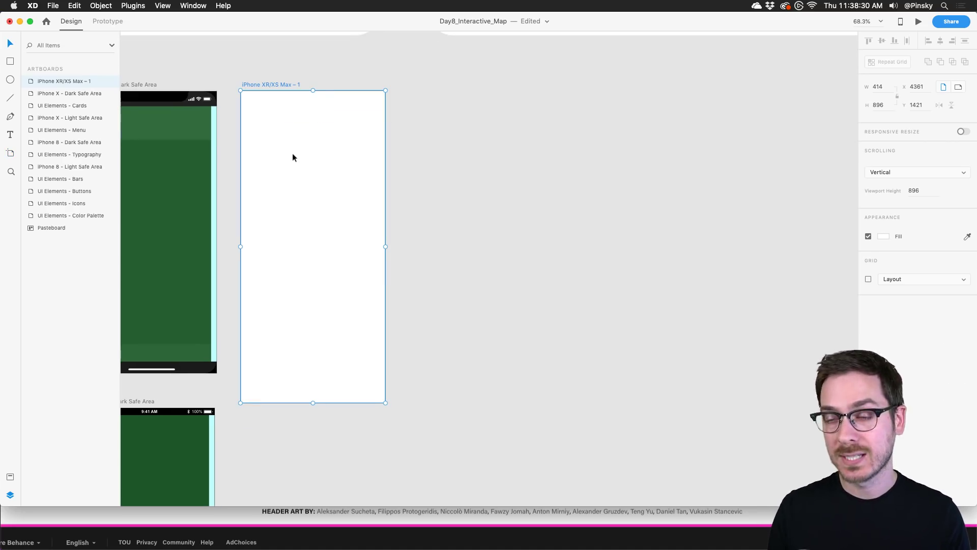
left_click(423, 153)
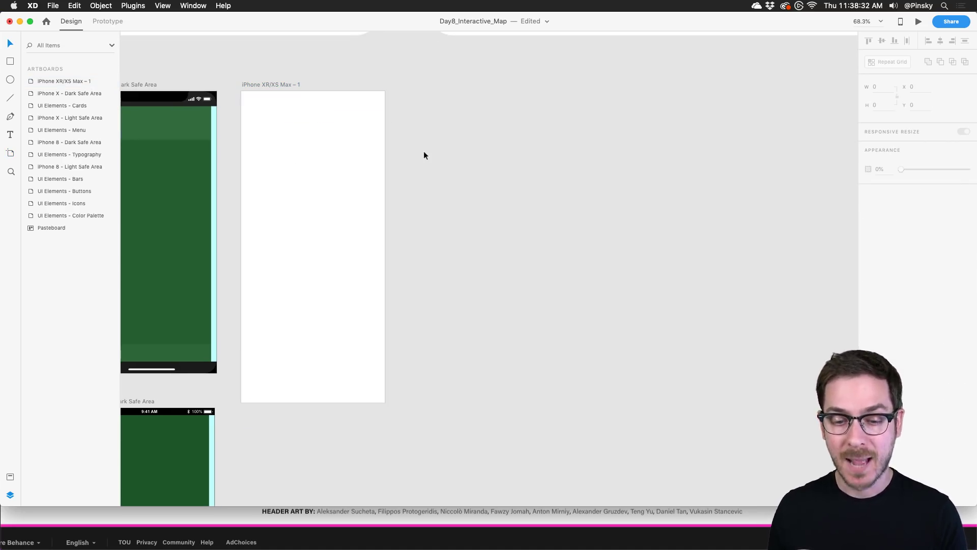
Step: Inspect the supplied map in the UI Elements - Cards artboard, then return to the blank iPhone XR/XS Max artboard
scroll(424, 152, "left", 15)
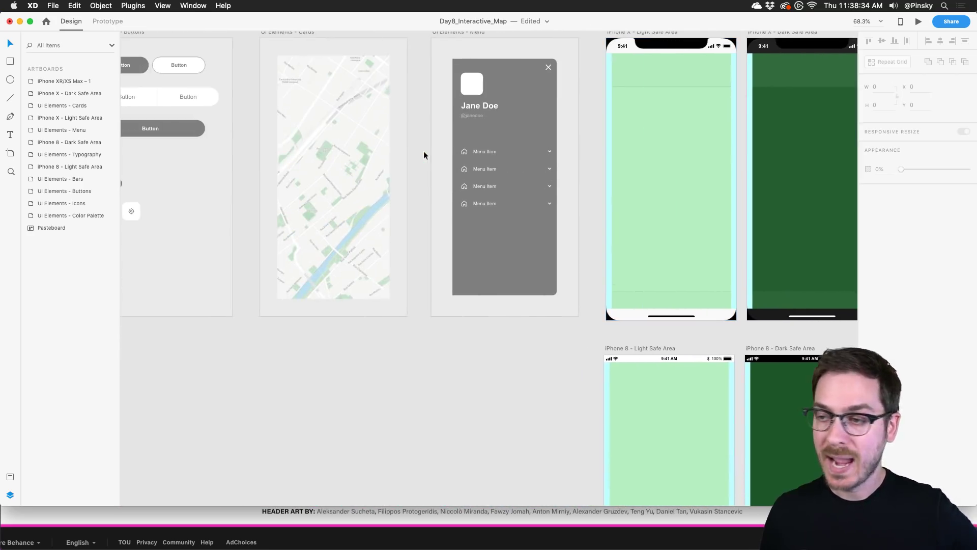
left_click(324, 144)
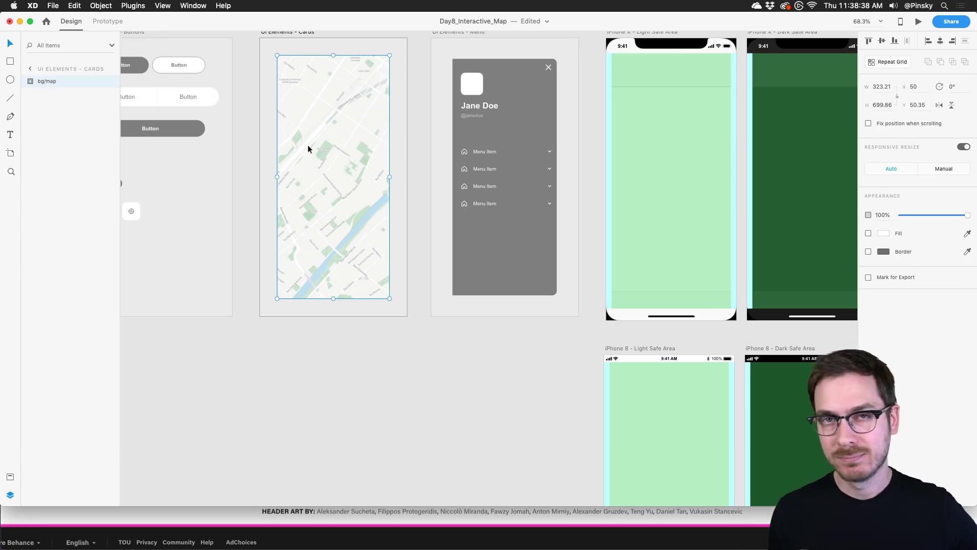
scroll(308, 148, "right", 6)
scroll(308, 148, "right", 5)
scroll(307, 147, "up", 2)
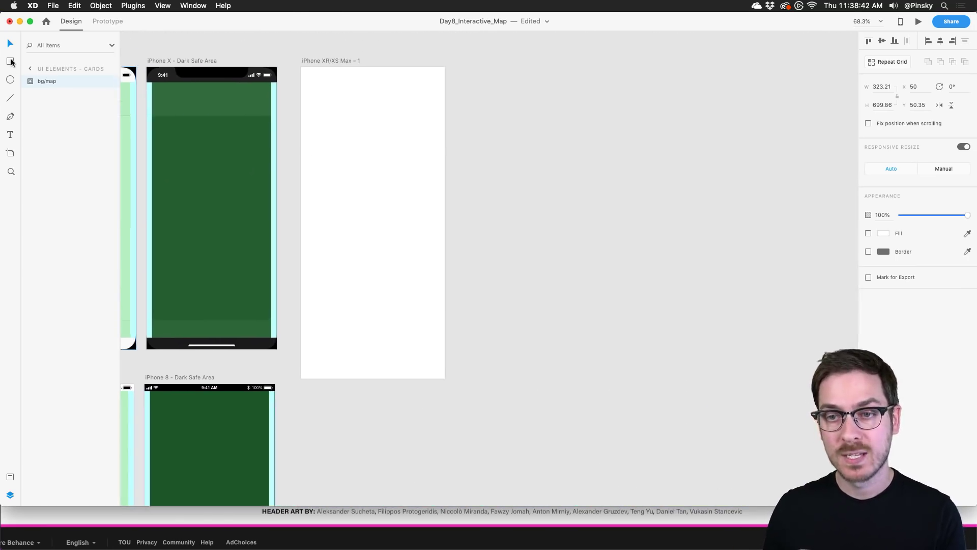
Step: Draw a 414 by 896 rectangle covering the whole iPhone XR/XS Max artboard and remove its border
left_click(345, 151)
left_click(11, 61)
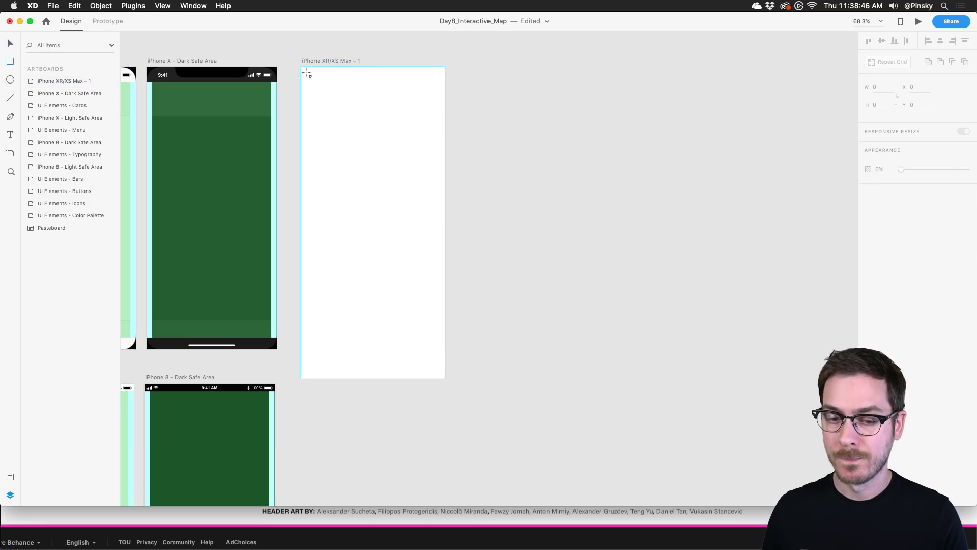
mouse_move(304, 72)
left_mouse_down()
mouse_move(410, 246)
mouse_move(423, 392)
mouse_move(446, 379)
left_mouse_up()
left_click(868, 271)
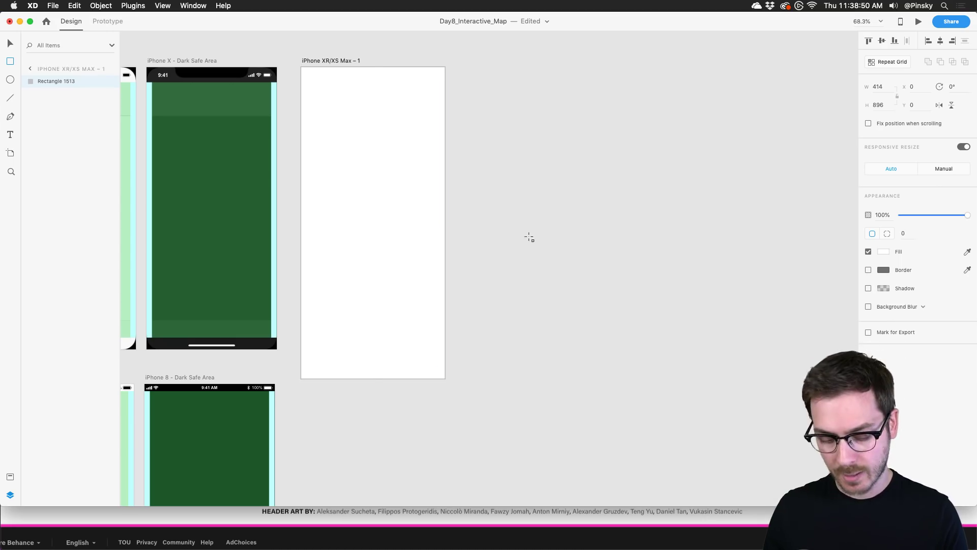
key("v")
Step: Search the plugin directory for "map" to look up map plugins, then close the directory
left_click(133, 4)
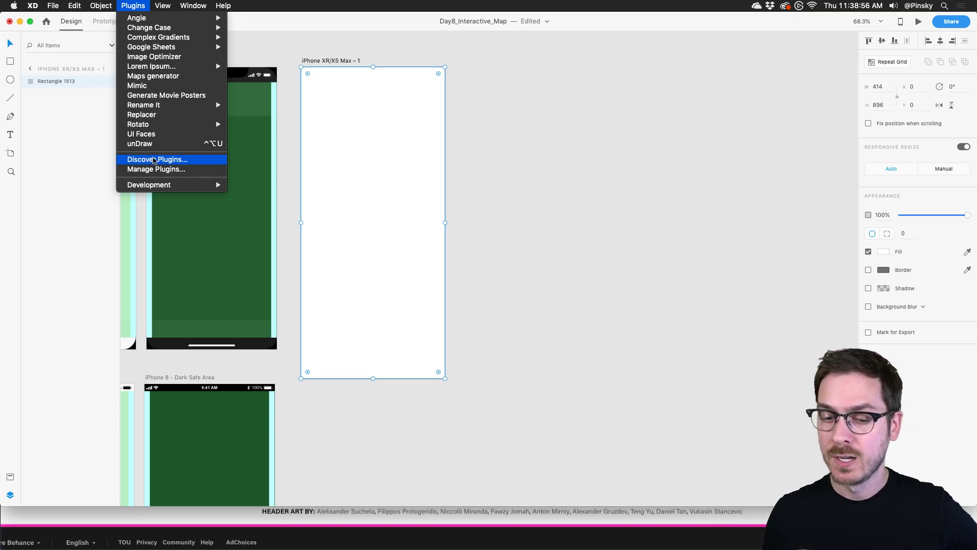
left_click(151, 160)
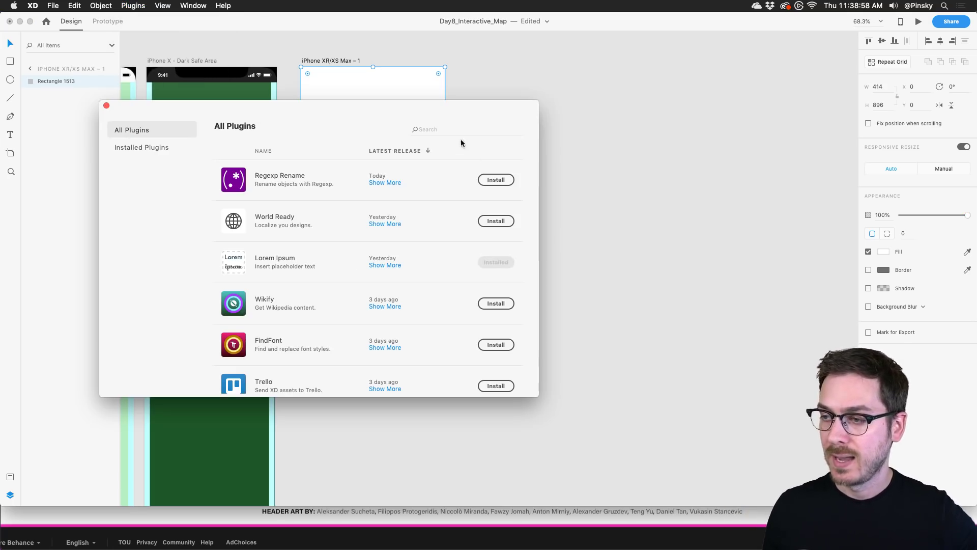
left_click(423, 133)
type("map")
double_click(426, 131)
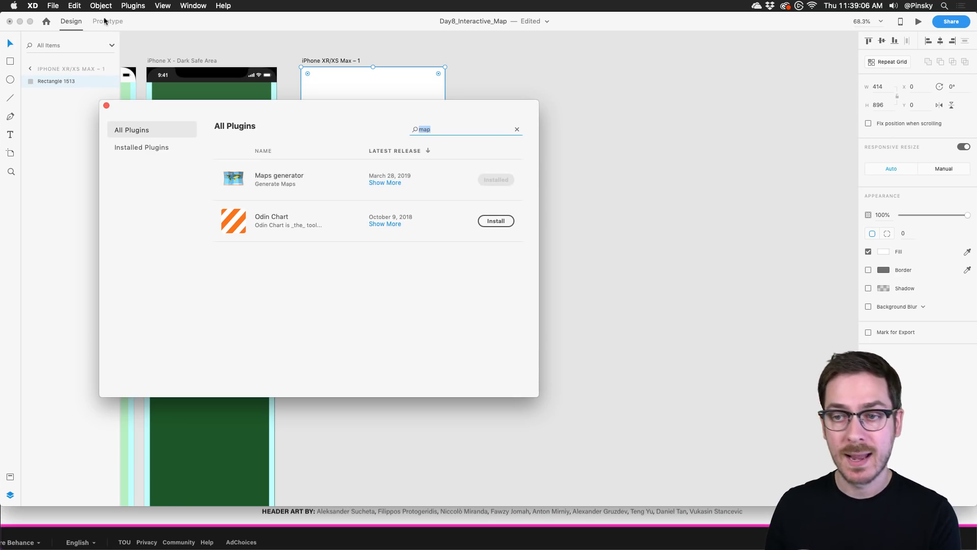
left_click(106, 106)
Step: Try filling the artboard rectangle with a Maps generator roadmap of Naples at zoom level 16, and undo the fill
left_click(121, 4)
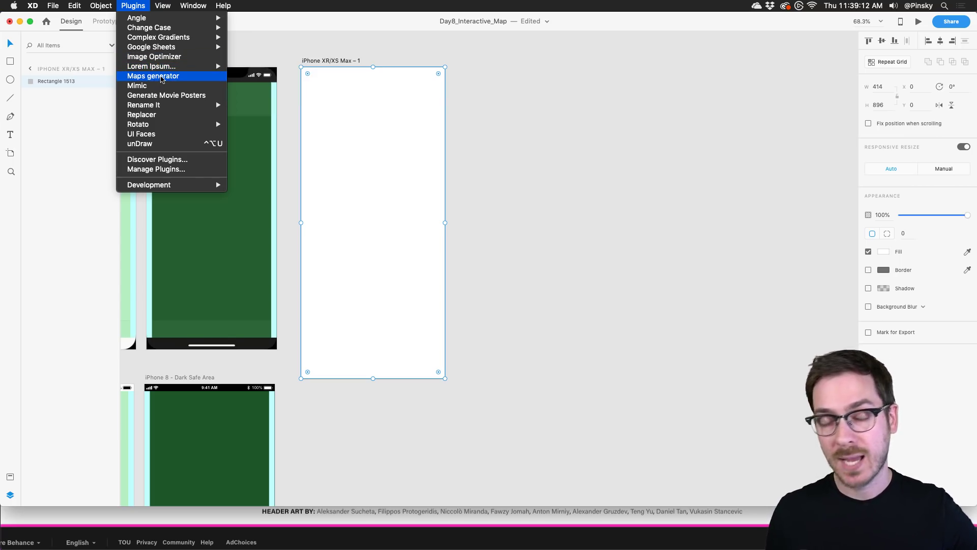
left_click(162, 79)
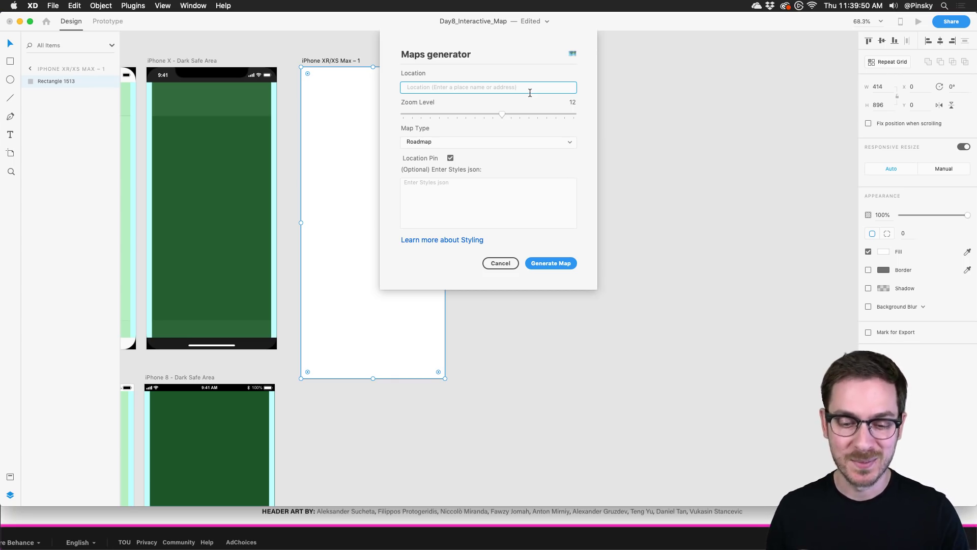
type("N")
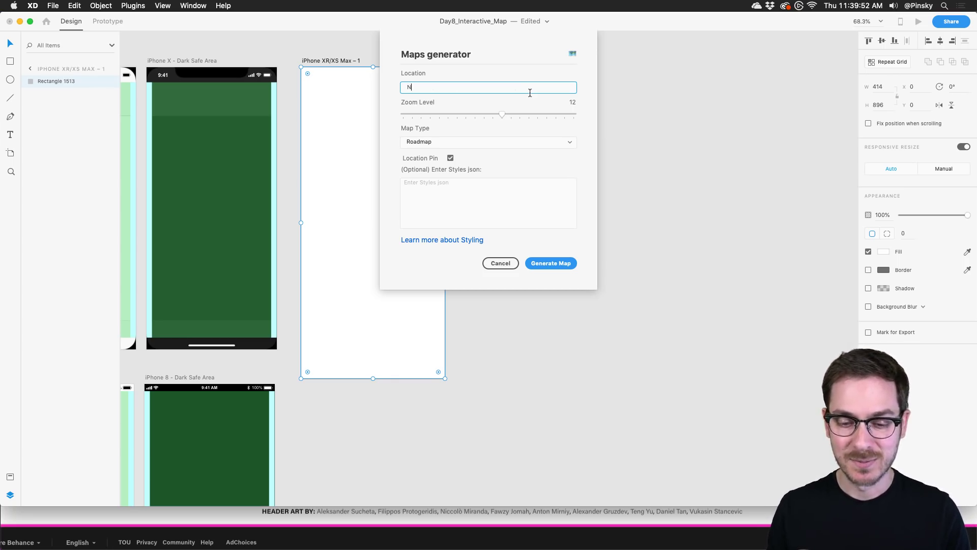
type("a")
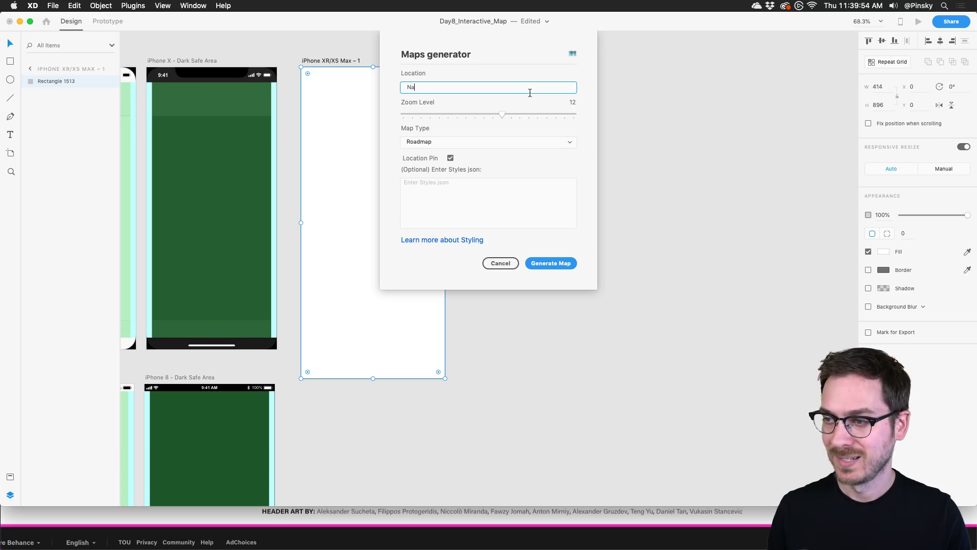
type("pes")
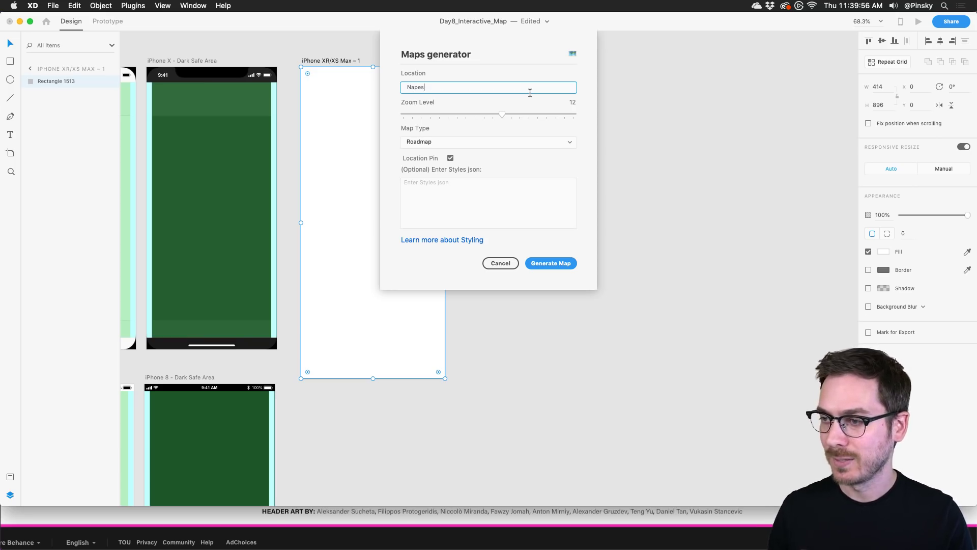
key("BackSpace")
key("BackSpace")
type("les")
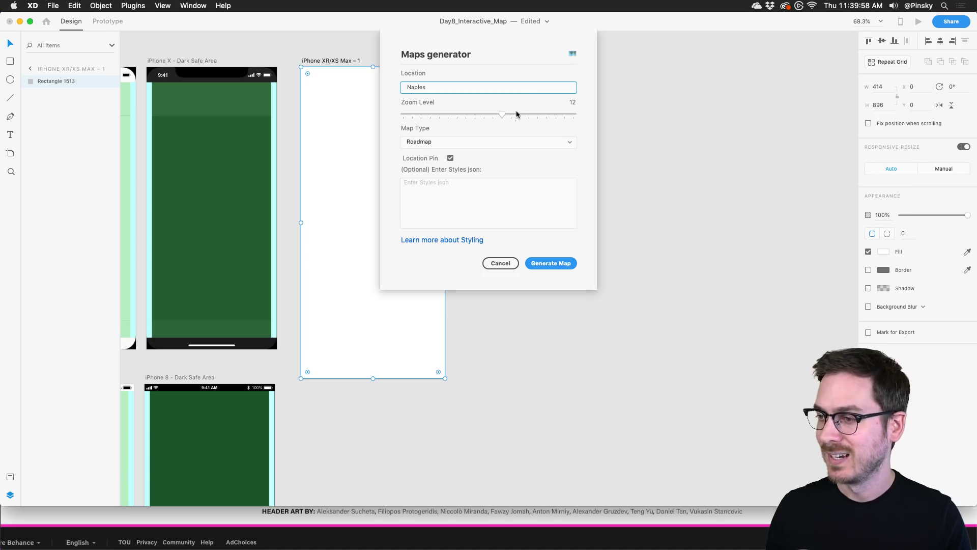
left_click_drag(532, 113, 541, 113)
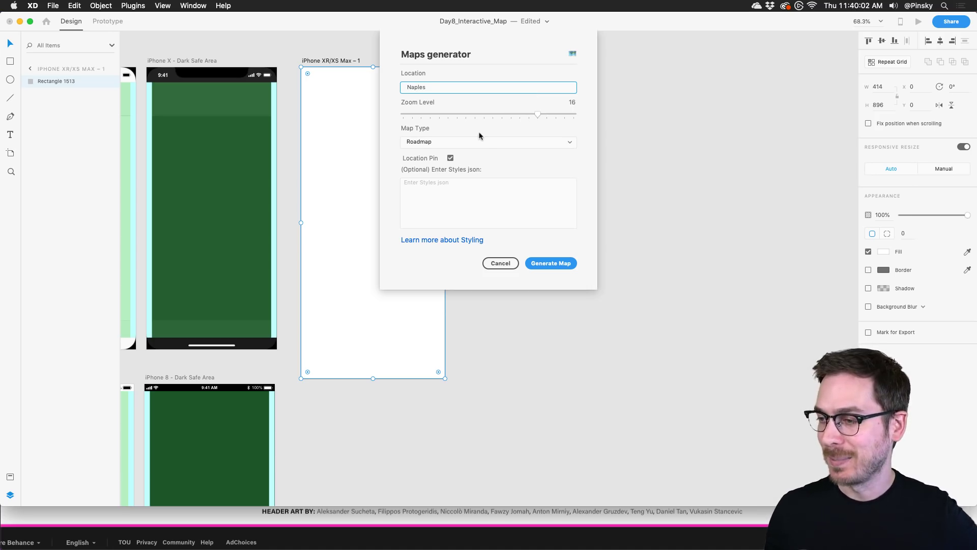
left_click(463, 142)
left_click(463, 142)
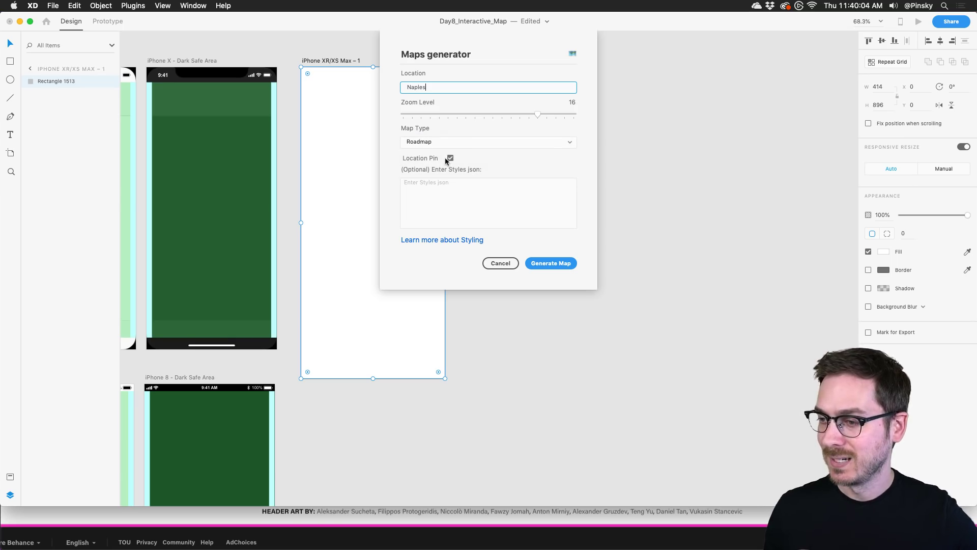
left_click(560, 263)
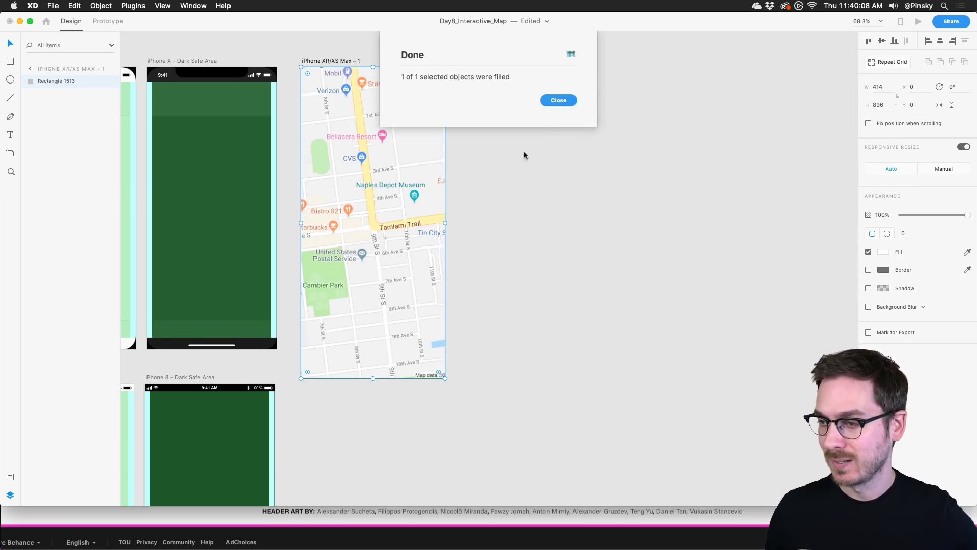
left_click(558, 98)
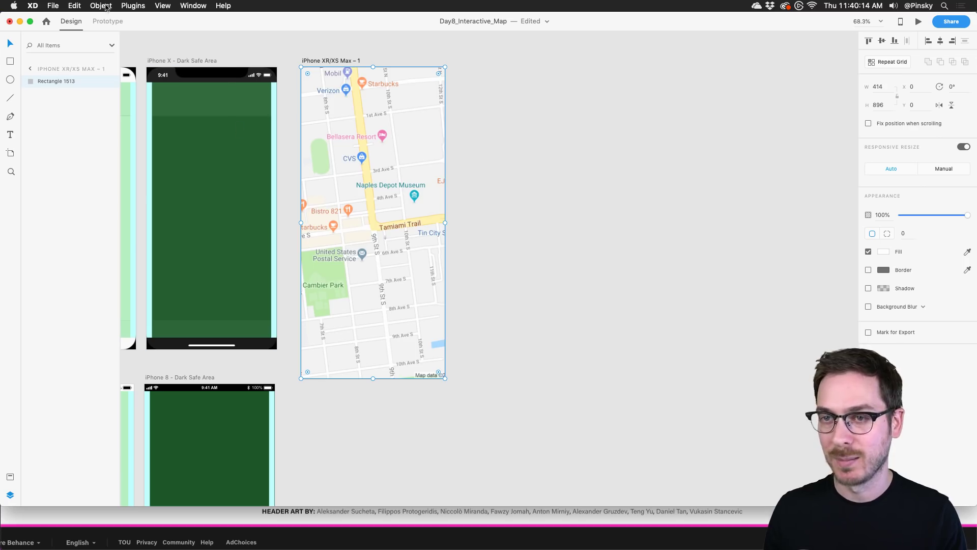
key("super+z")
Step: Fill the artboard rectangle with a Maps generator roadmap of Naples, Italy, using a closer zoom level and no location pin
left_click(133, 6)
left_click(145, 77)
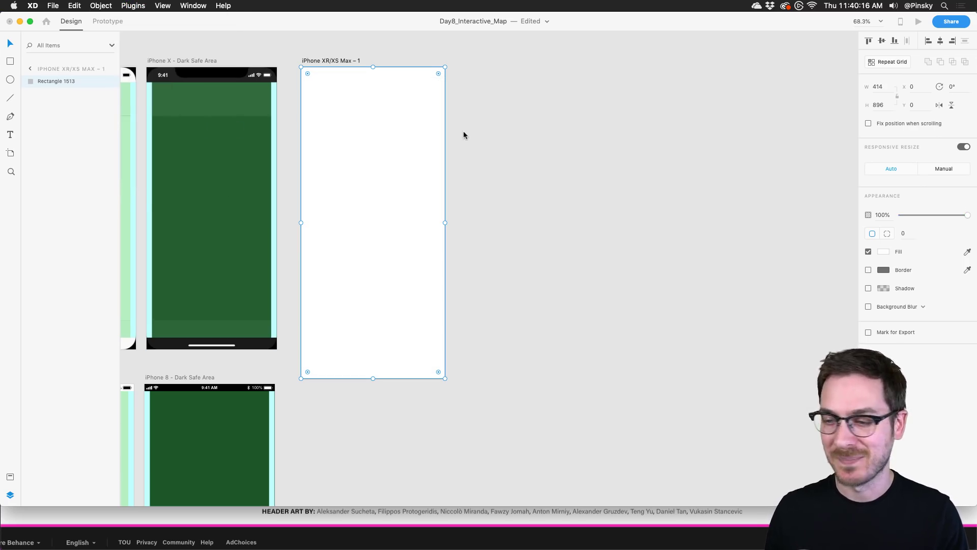
type("N")
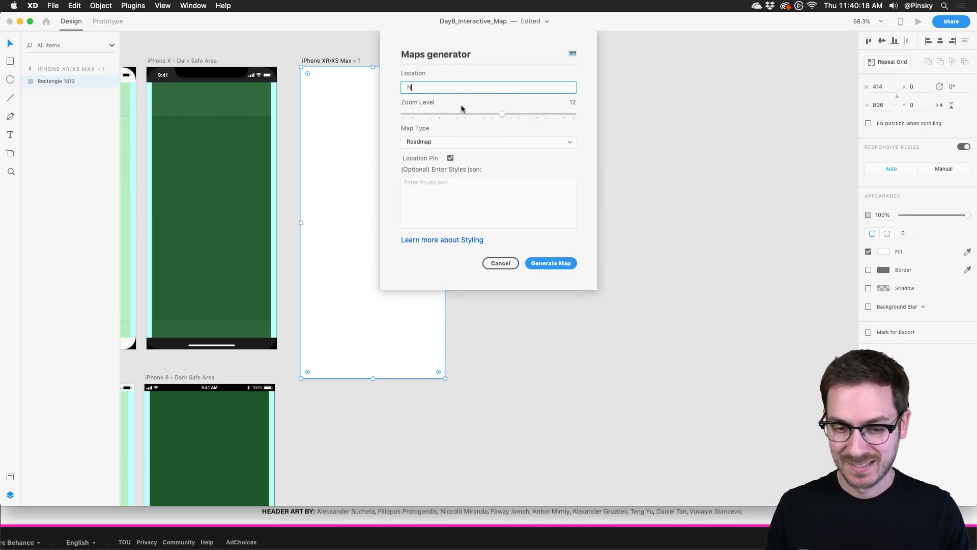
type("aples, Italy")
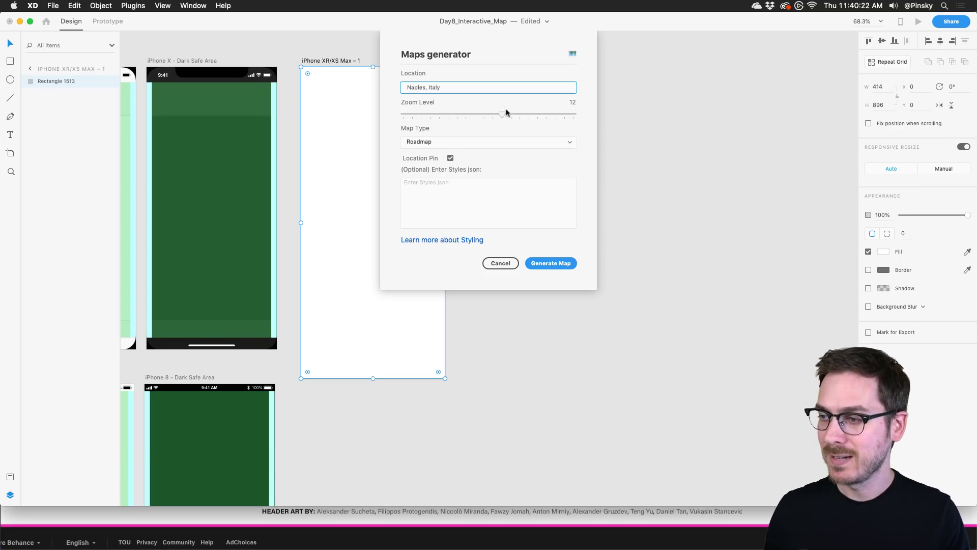
left_click_drag(504, 113, 546, 113)
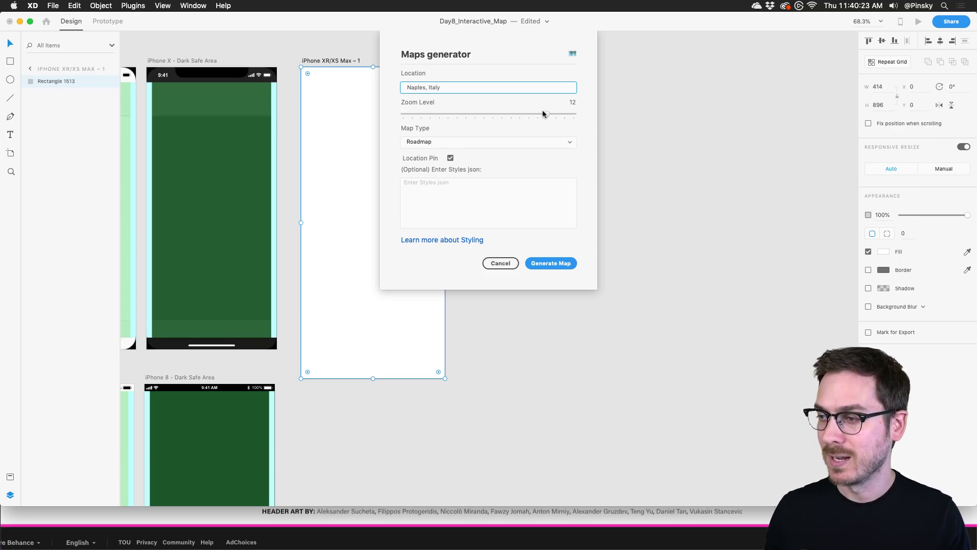
left_click(450, 159)
left_click(548, 264)
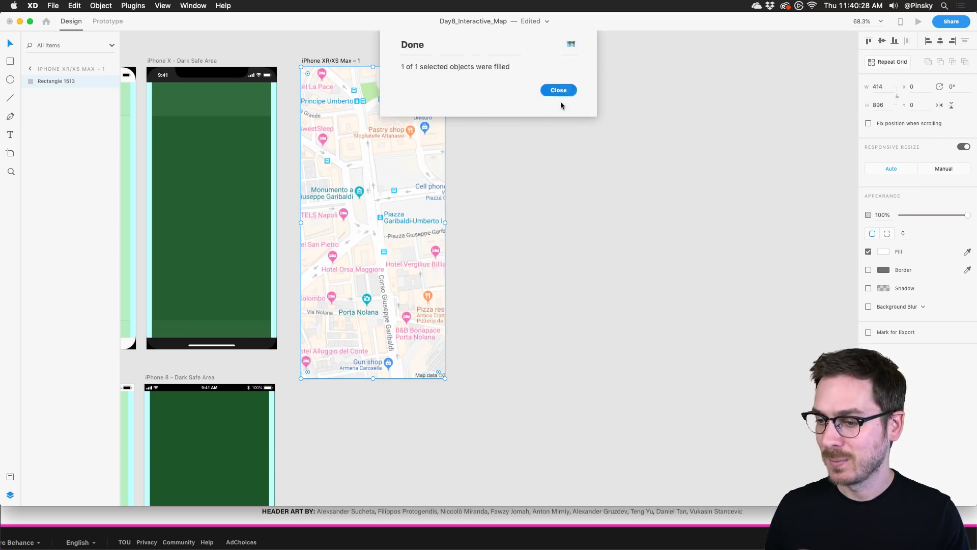
left_click(558, 91)
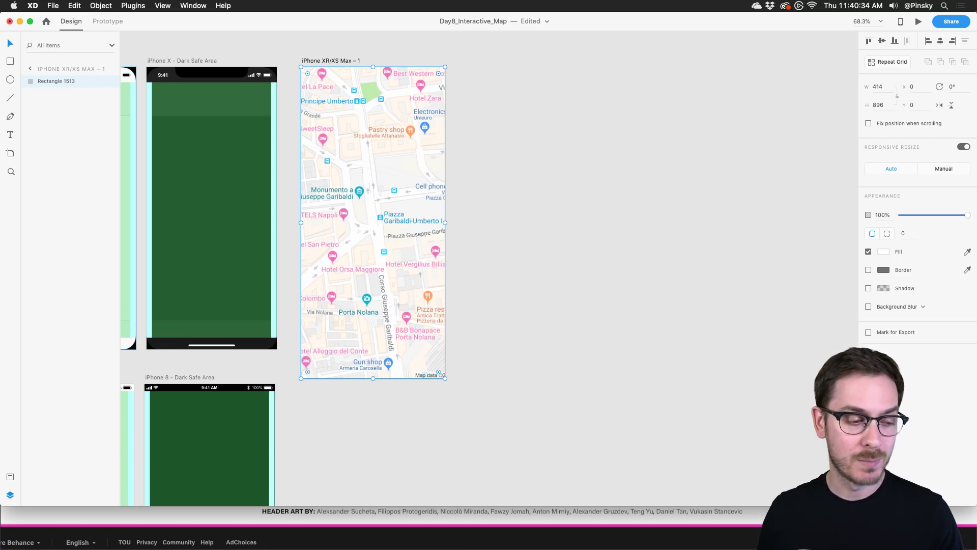
Step: Switch to the browser and examine the featured, most popular and most recent map styles on Snazzy Maps
key("super+Tab")
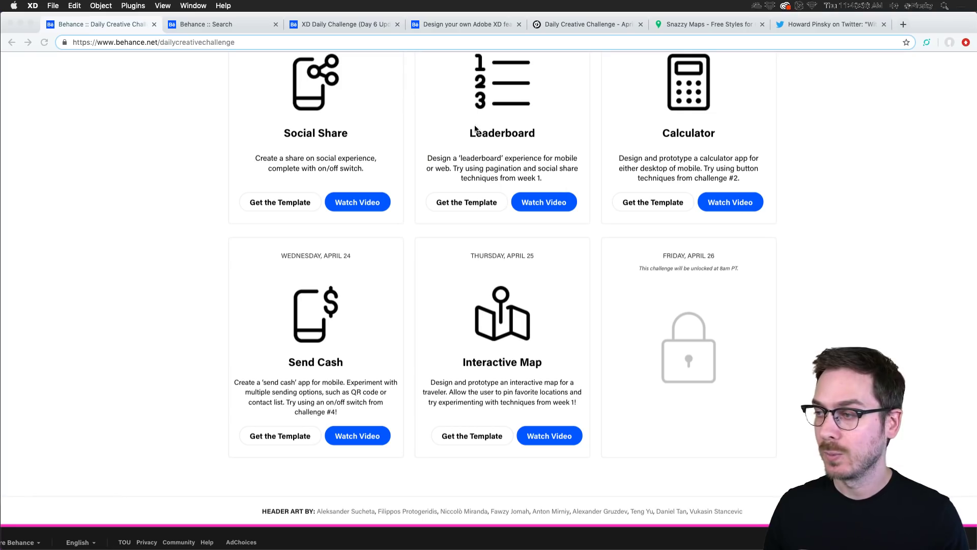
left_click(698, 25)
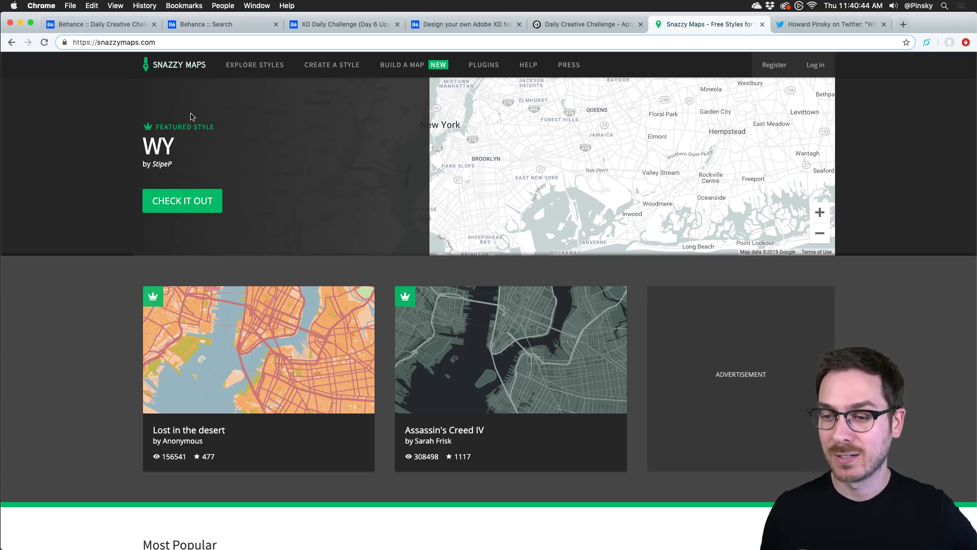
scroll(192, 116, "down", 8)
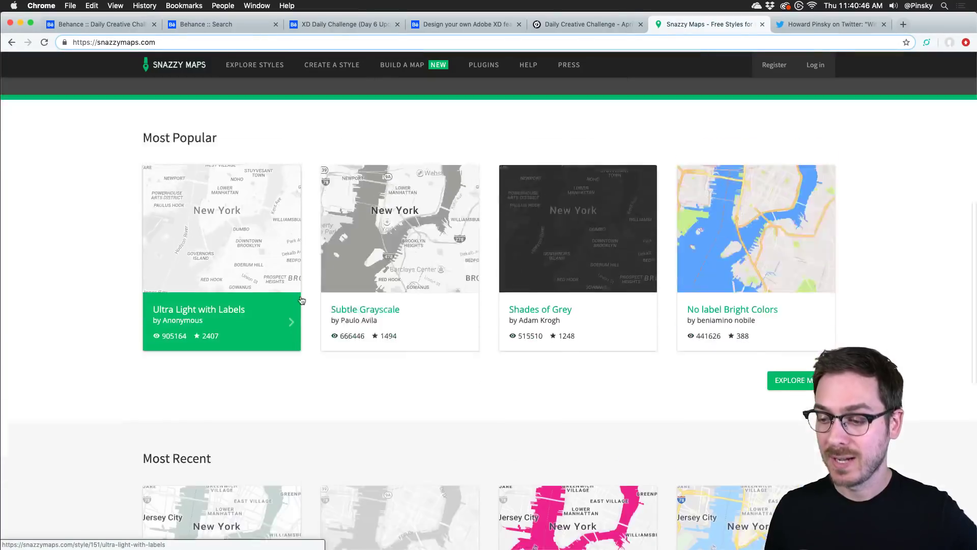
scroll(302, 300, "down", 7)
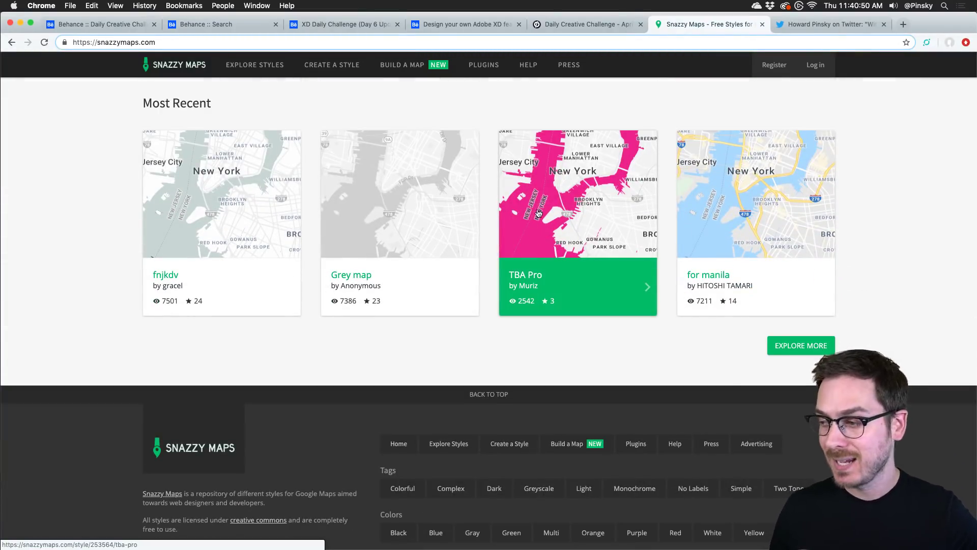
scroll(539, 212, "up", 8)
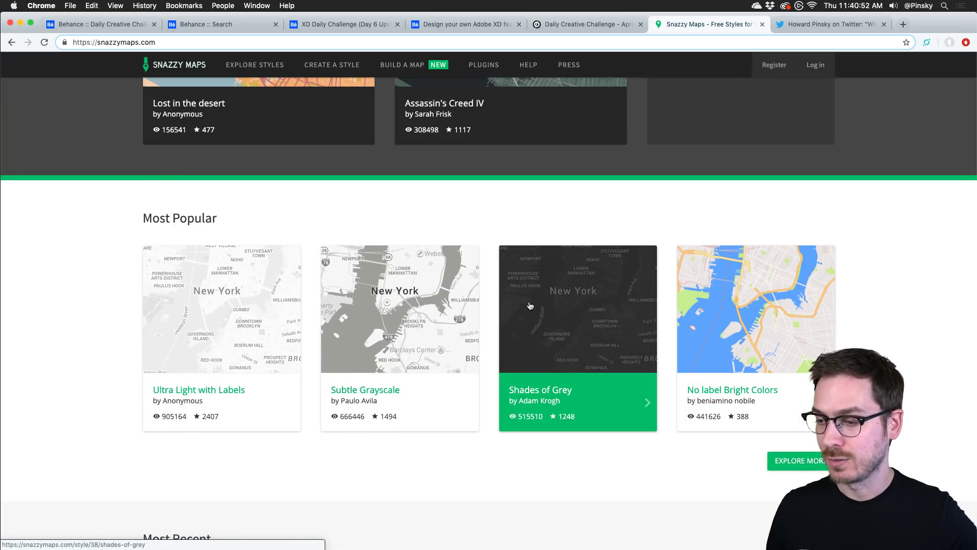
scroll(529, 305, "up", 4)
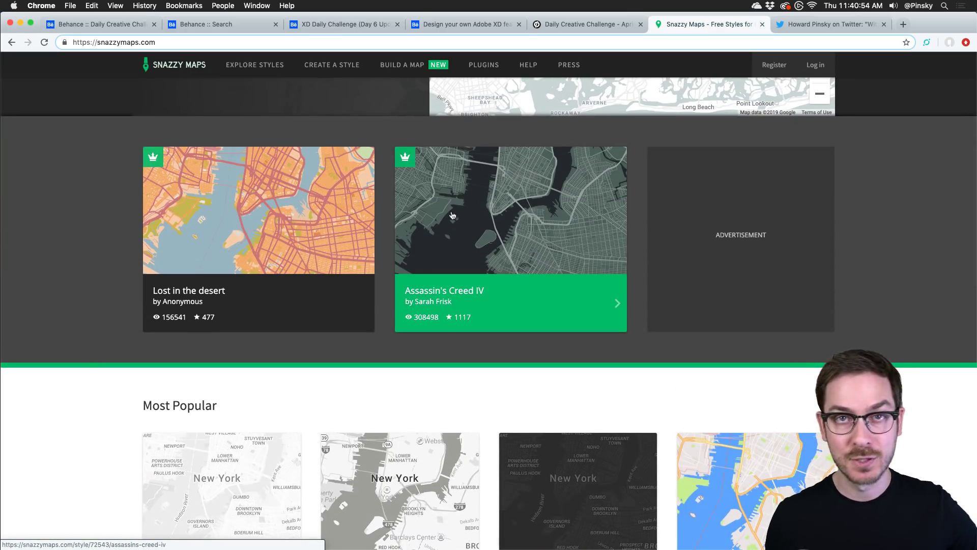
scroll(452, 215, "up", 3)
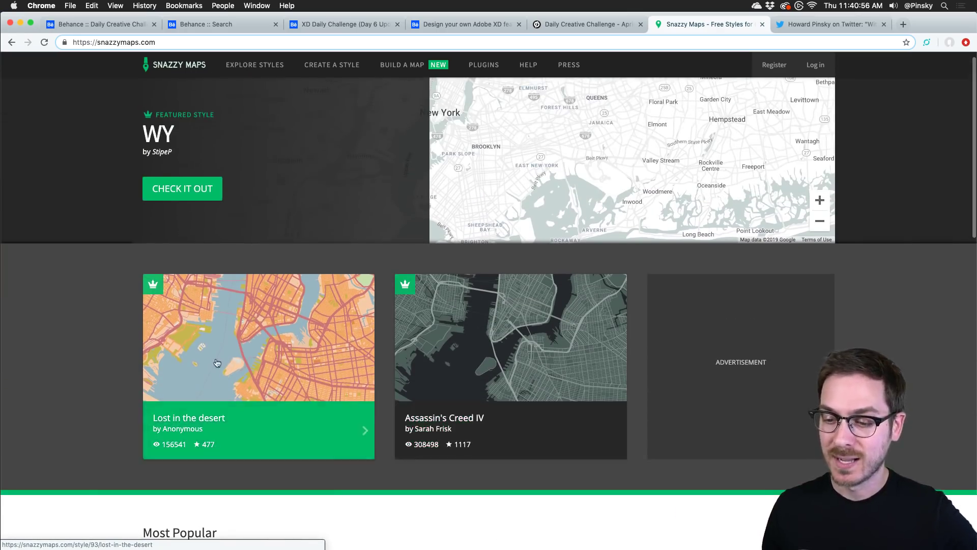
scroll(206, 361, "up", 1)
scroll(209, 357, "down", 1)
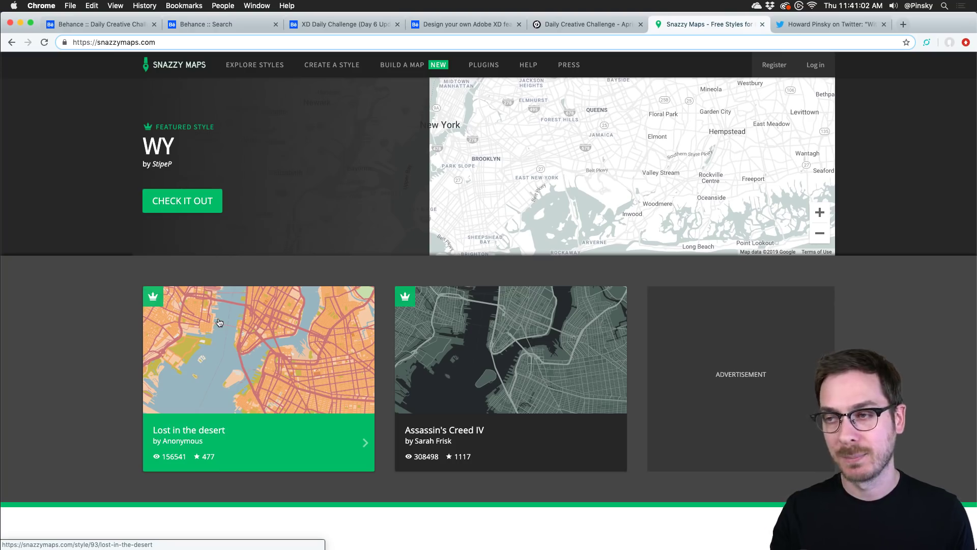
Step: Return to Adobe XD and draw a 380 by 67 rectangle over the upper part of the map at X 16, Y 63
key("super+Tab")
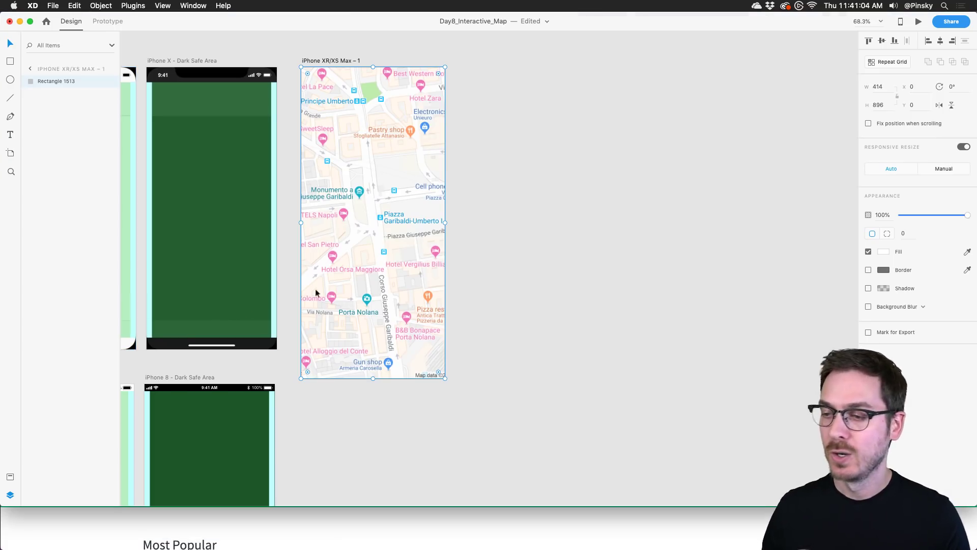
left_click(530, 207)
left_click(402, 192)
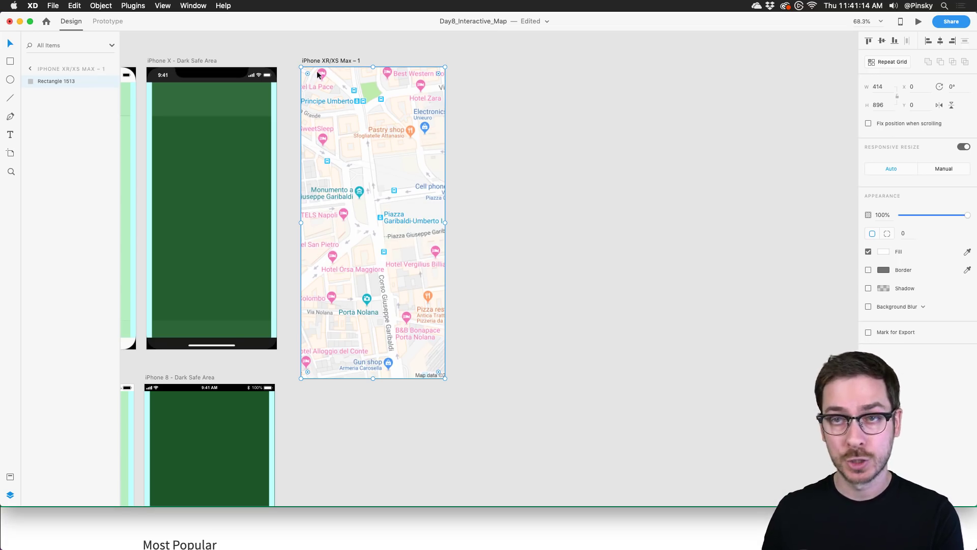
left_click(11, 63)
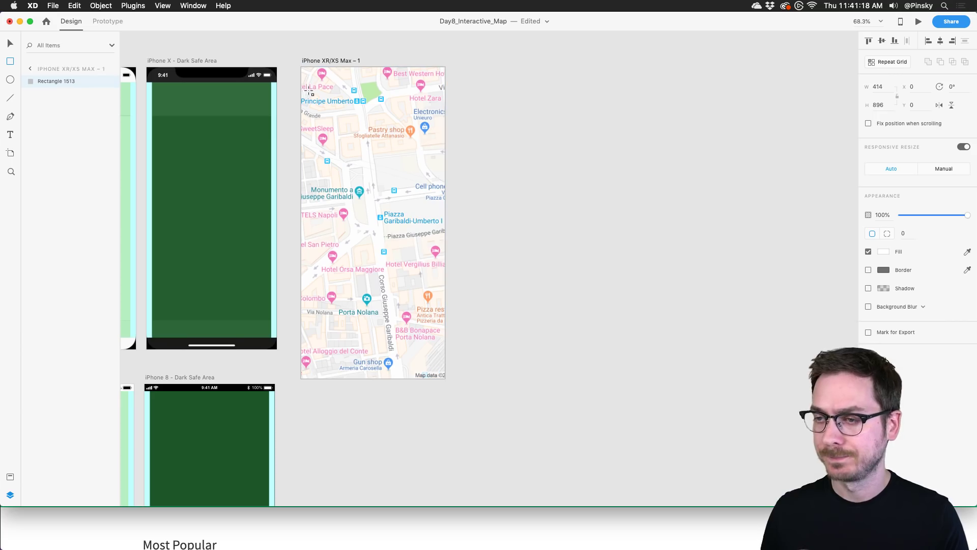
left_click_drag(307, 89, 438, 112)
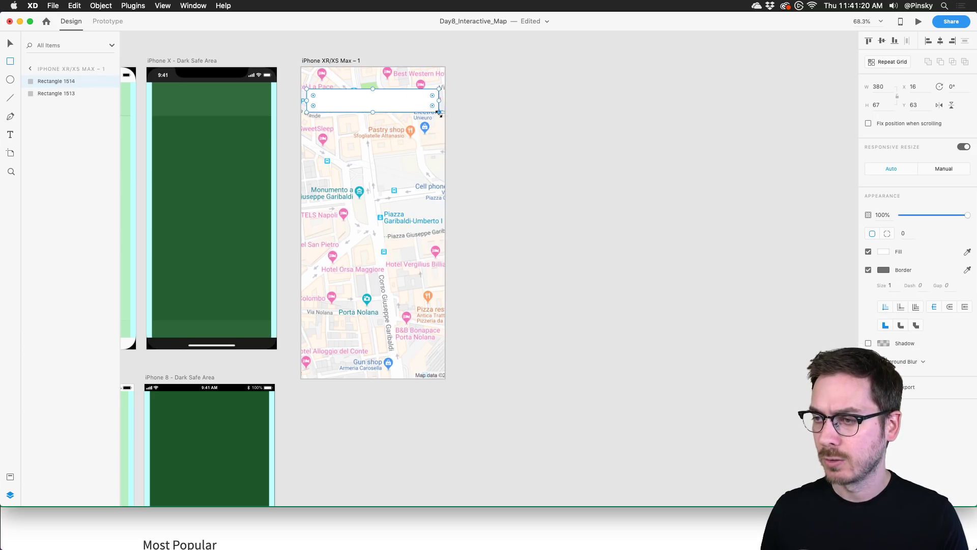
Step: Round the new rectangle's corners to a radius of 34 and centre it horizontally on the artboard at X 17
scroll(394, 84, "up", 5)
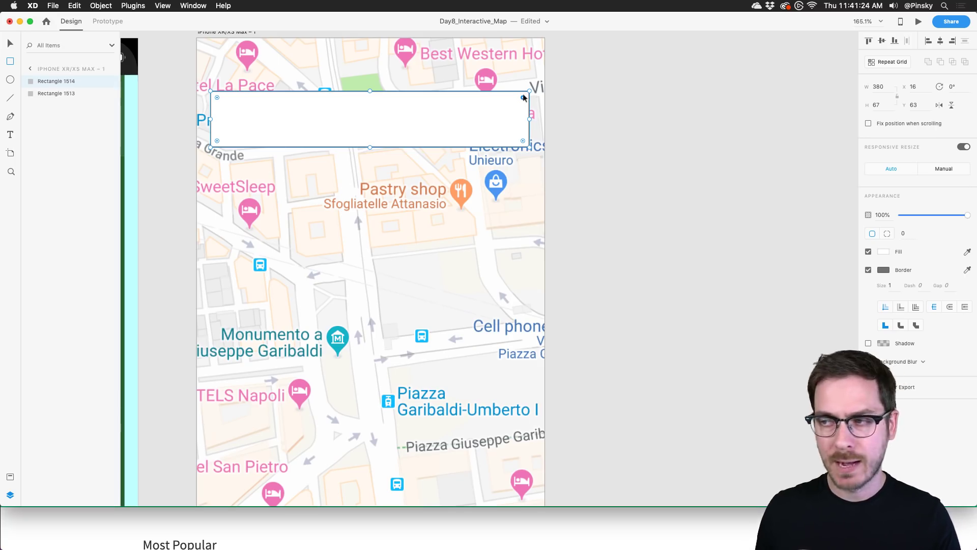
left_click_drag(523, 97, 484, 108)
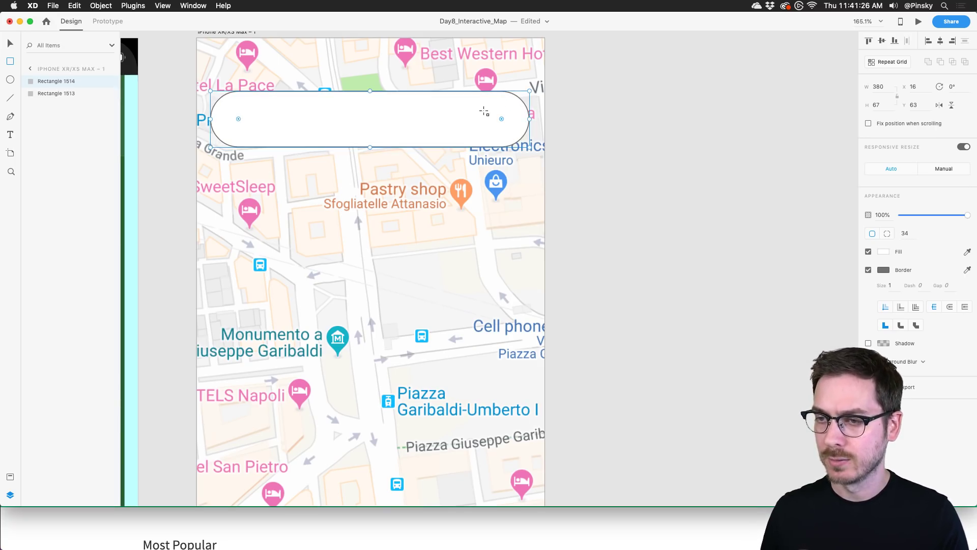
left_click_drag(402, 121, 405, 121)
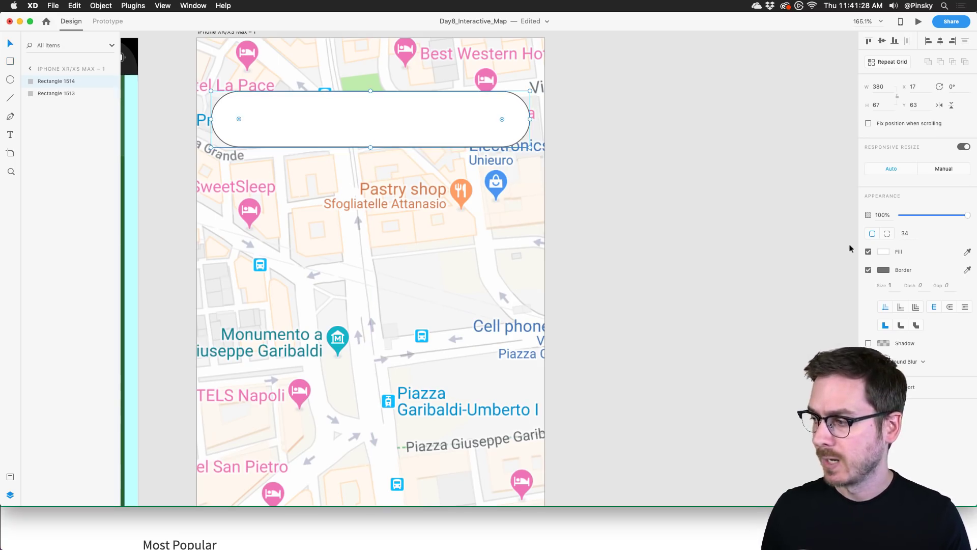
Step: Set the rounded rectangle's border colour to light grey #D9D9D9
left_click(883, 271)
left_click_drag(793, 223, 756, 226)
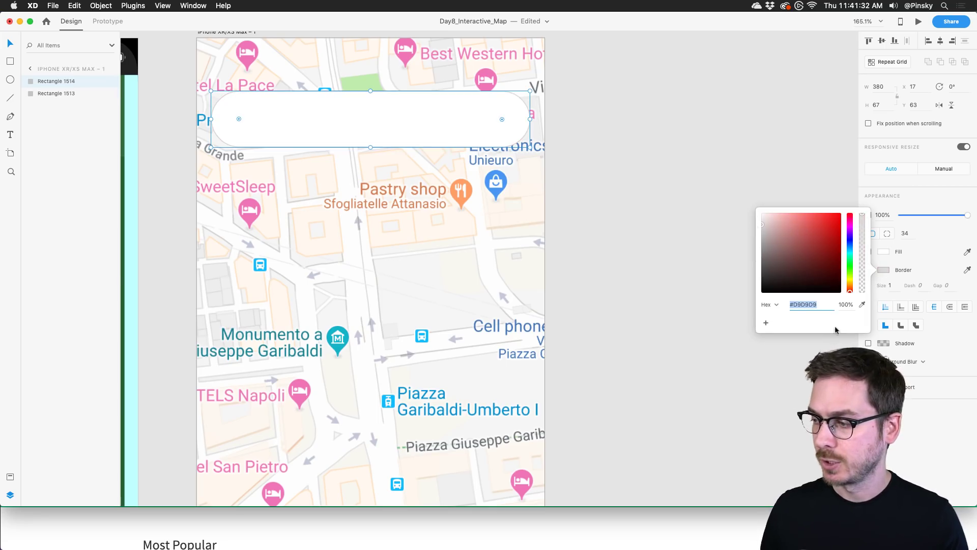
Step: Reduce the rounded bar's height to 45 about its centre and move it to Y 73
key("Escape")
left_click_drag(370, 91, 371, 104)
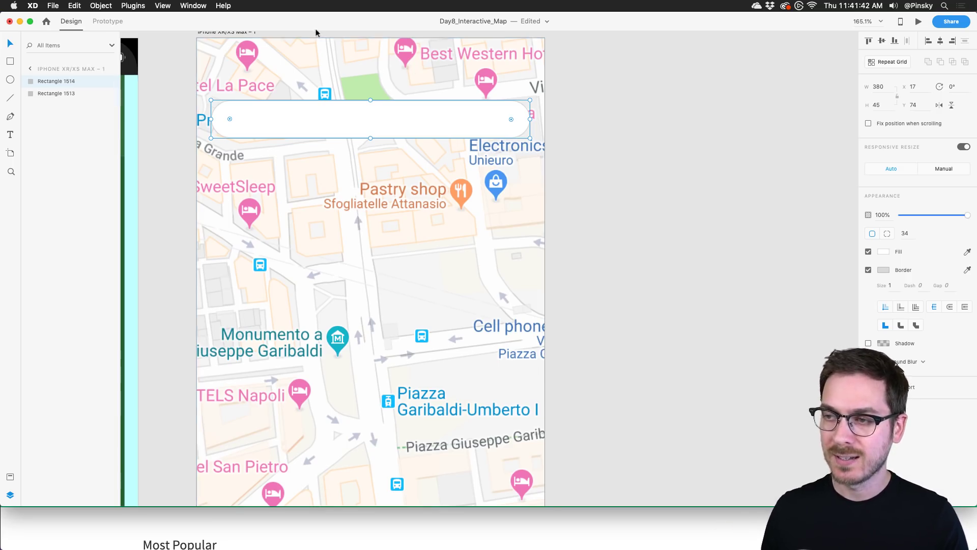
scroll(356, 66, "left", 5)
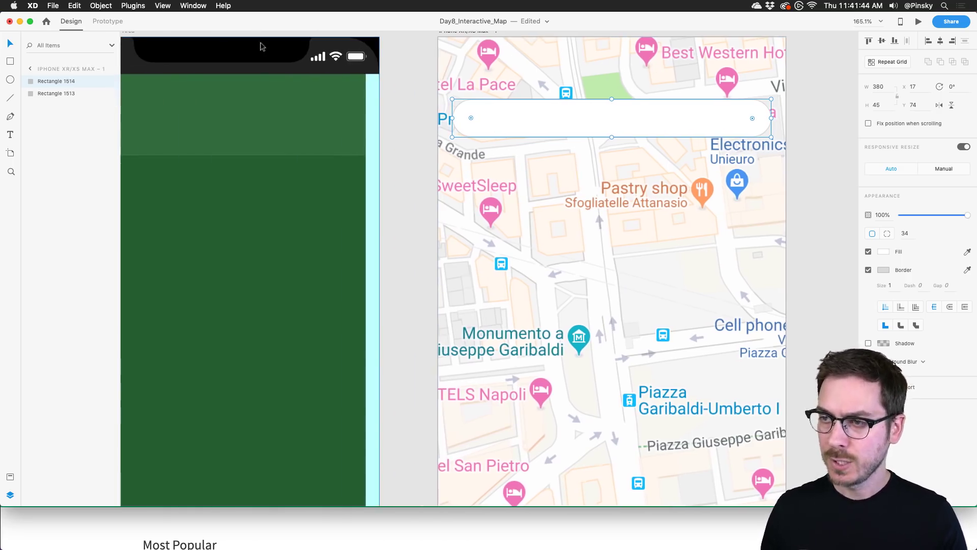
scroll(383, 64, "right", 4)
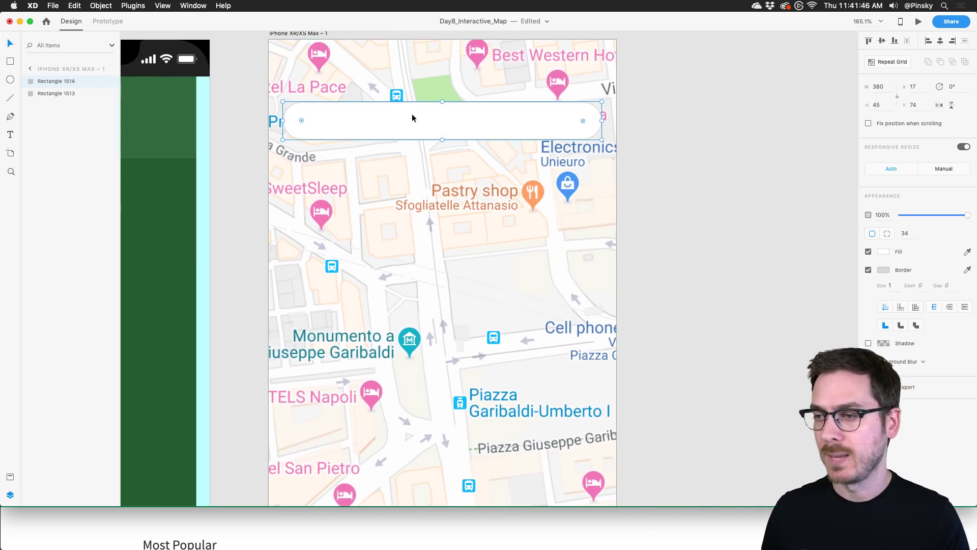
left_click_drag(417, 115, 418, 115)
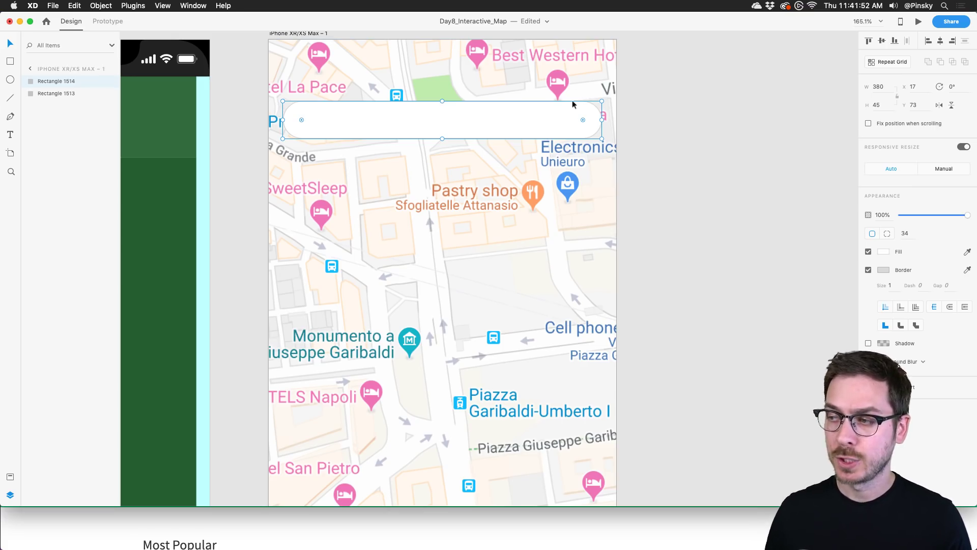
Step: Copy the 16x16 search and microphone icons from the UI Elements - Icons artboard and paste them onto the map artboard
scroll(301, 349, "left", 5)
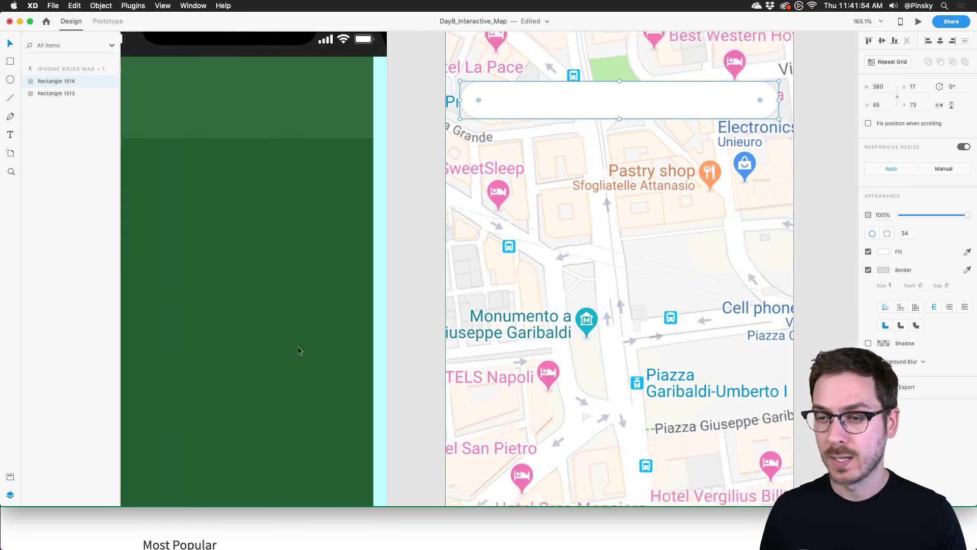
scroll(299, 350, "down", 3)
scroll(299, 351, "down", 3)
scroll(299, 350, "left", 10)
scroll(299, 350, "right", 5)
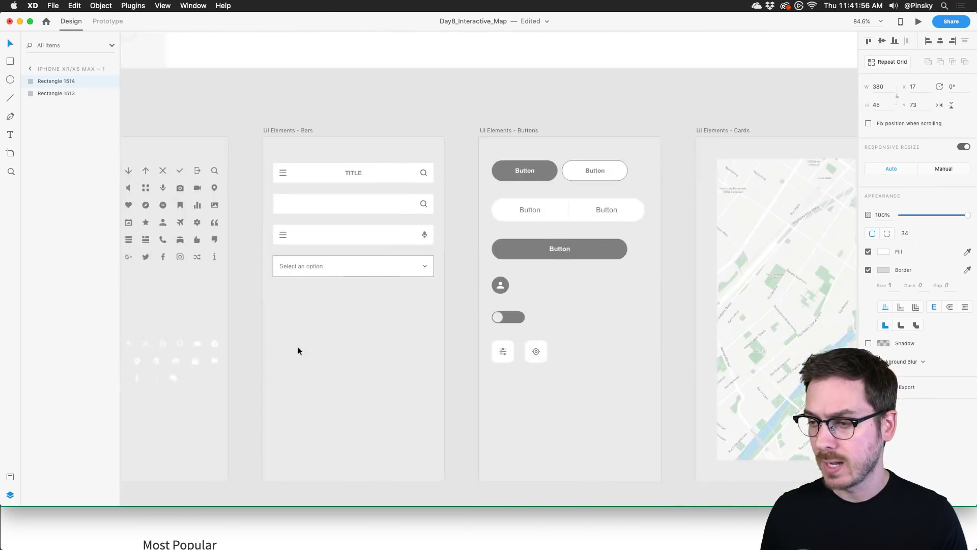
scroll(249, 231, "up", 5)
scroll(417, 92, "left", 3)
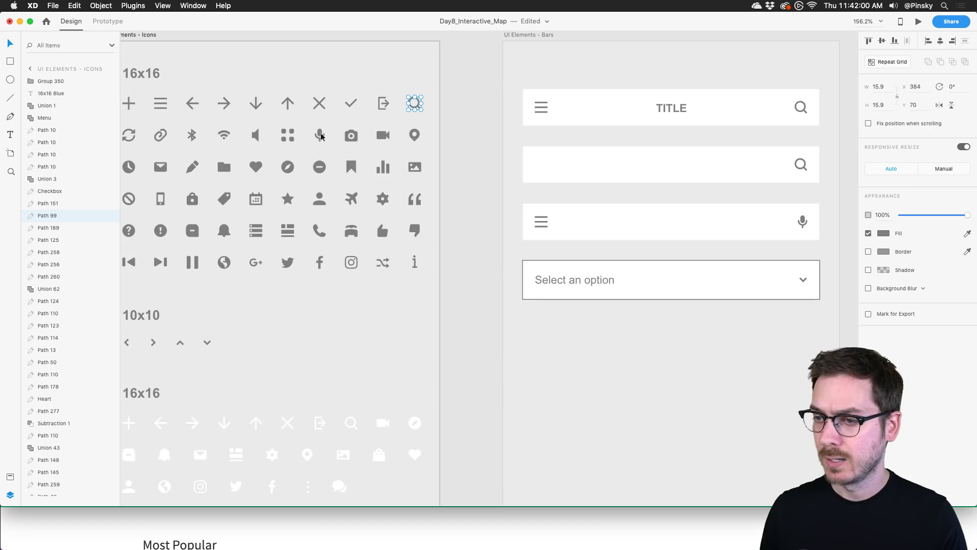
left_click_drag(312, 144, 423, 95)
scroll(536, 144, "right", 2)
scroll(535, 144, "right", 15)
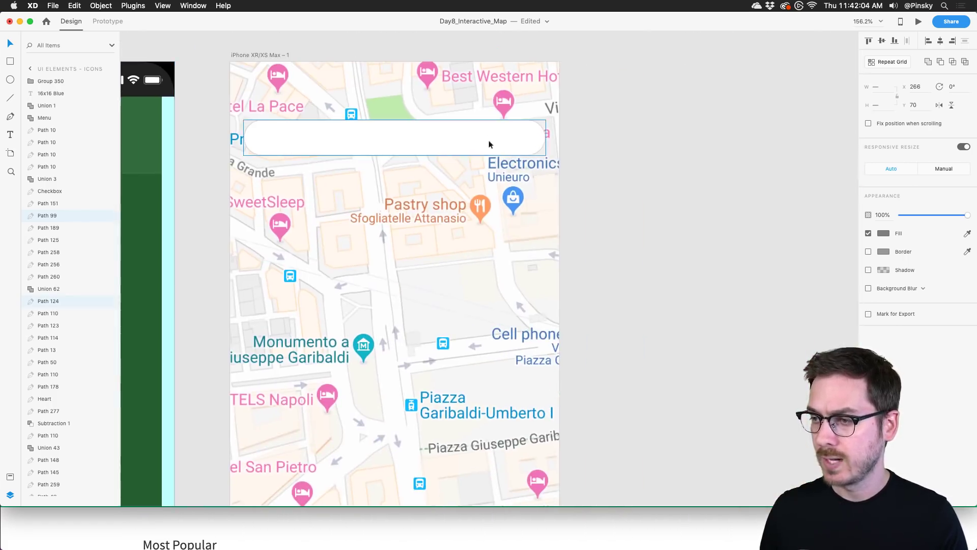
left_click(454, 131)
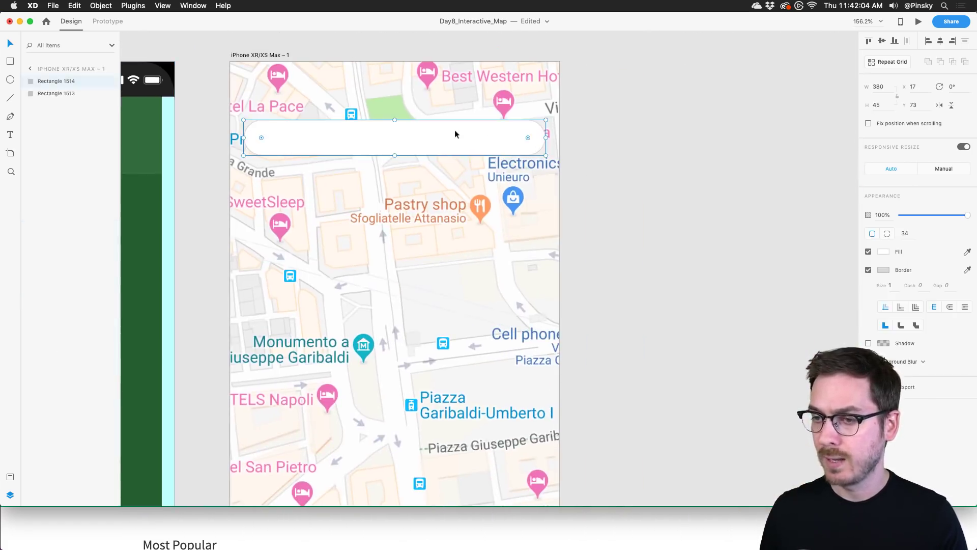
key("super+v")
Step: Enlarge the two pasted icons proportionally until the search icon measures about 22 by 22
left_click_drag(447, 154, 328, 166)
left_click_drag(429, 174, 452, 182)
key("Escape")
Step: Place the search icon inside the bar's left end at X 34.06, Y 84 and the microphone icon inside its right end
left_click(446, 132)
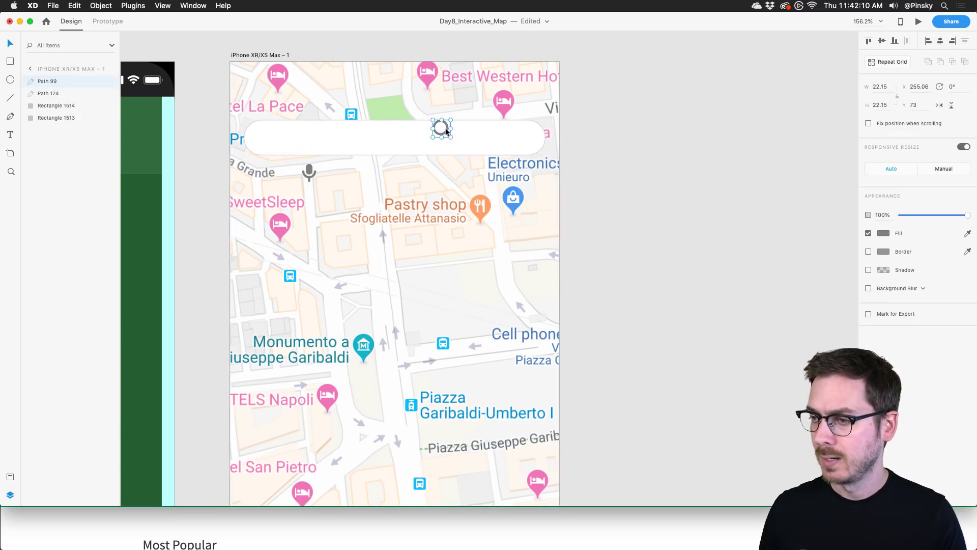
left_click_drag(444, 132, 268, 139)
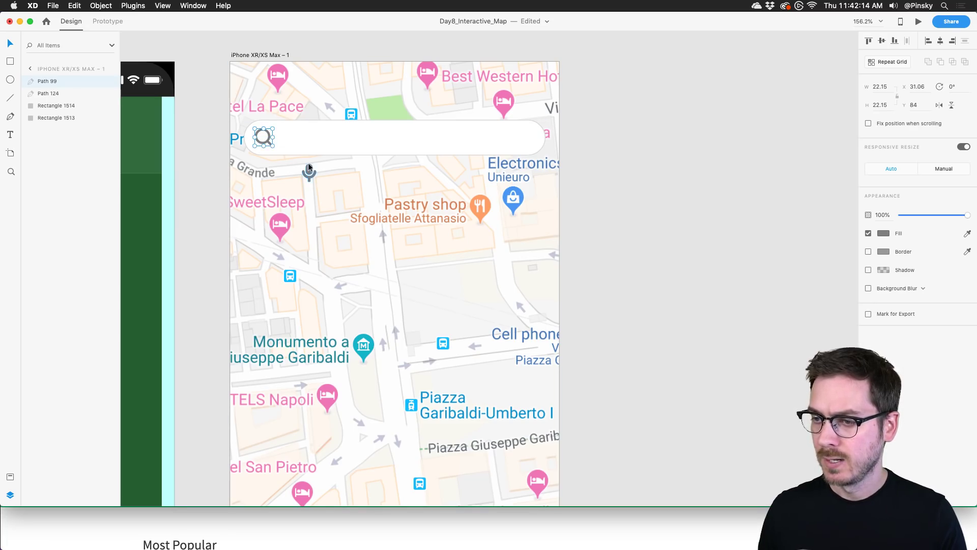
left_click_drag(307, 165, 526, 132)
left_click(265, 140)
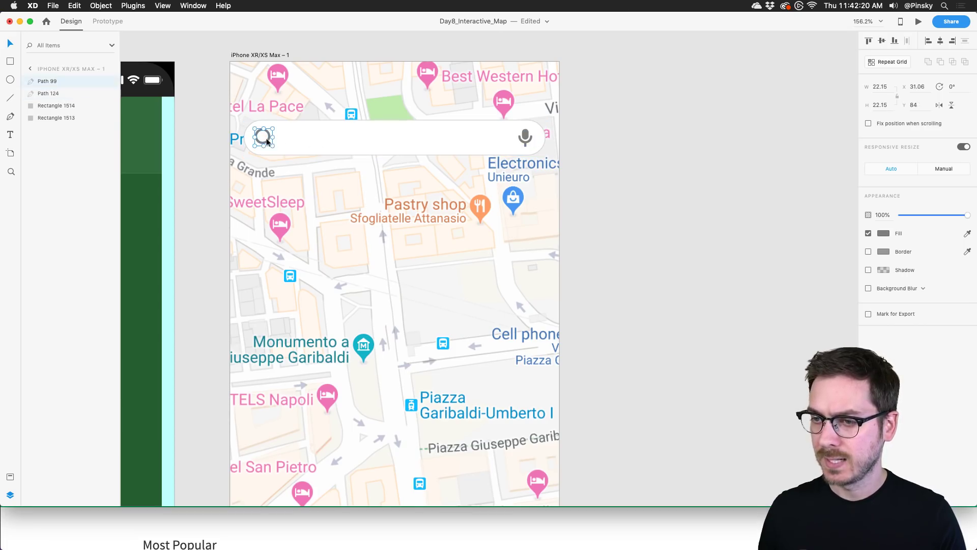
left_click_drag(266, 142, 268, 142)
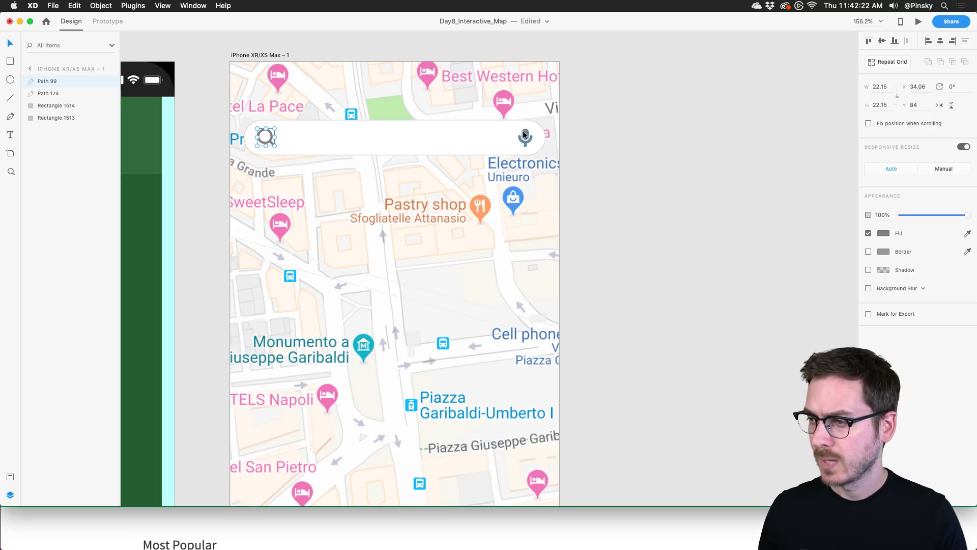
Step: Set the fill of both the search and microphone icons to grey #AFAFAF
left_click(525, 135, "shift")
left_click(885, 233)
left_click_drag(782, 227, 752, 205)
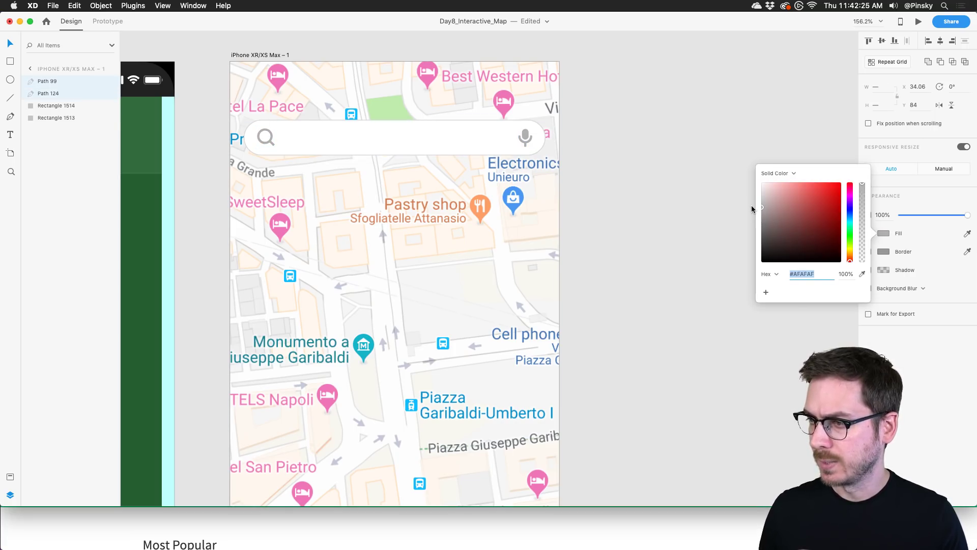
left_click(866, 320)
Step: Group the two icons with the rounded bar and name the group Search
left_click(66, 105, "shift")
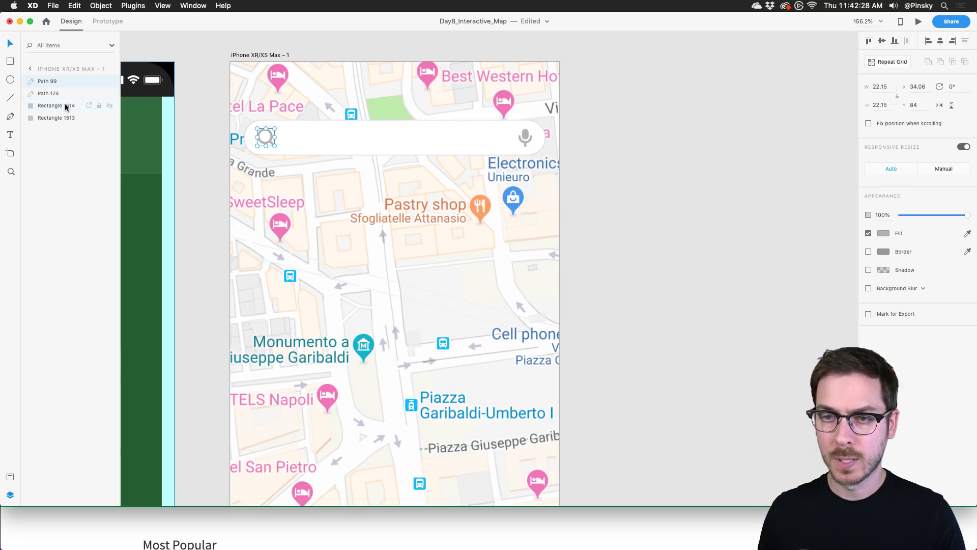
key("super+g")
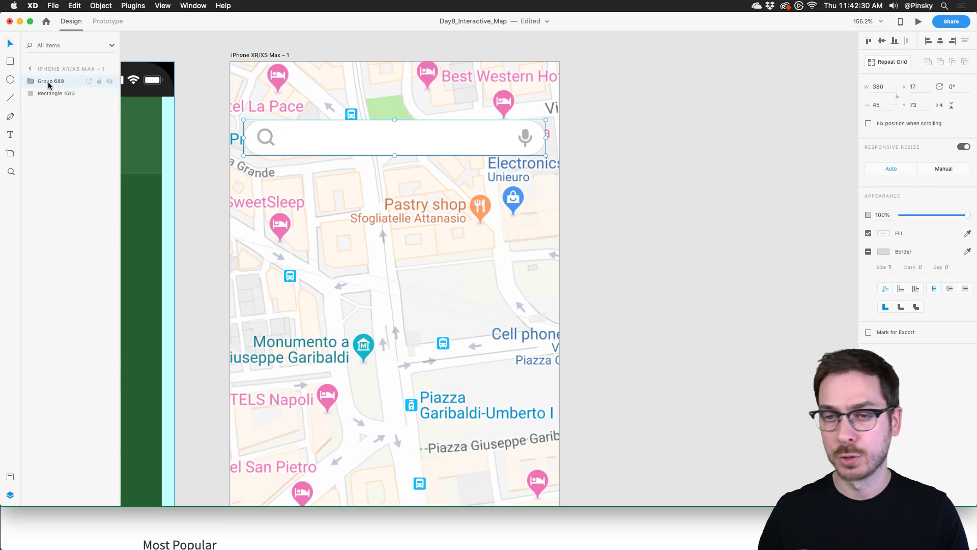
double_click(49, 81)
type("Sear")
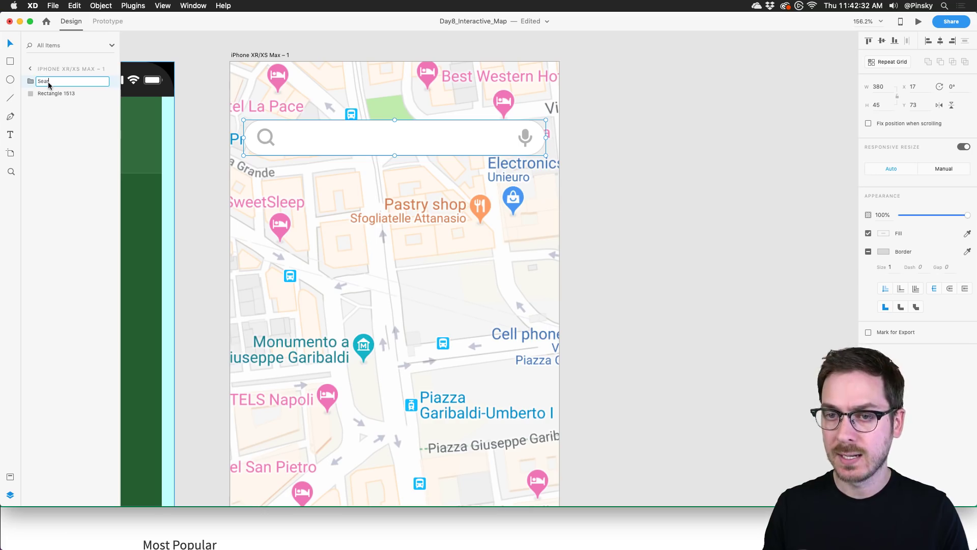
type("ch")
key("Return")
Step: Draw a 414 by 228 rectangle across the full width of the artboard's lower end at X 0, Y 668
scroll(477, 255, "down", 10)
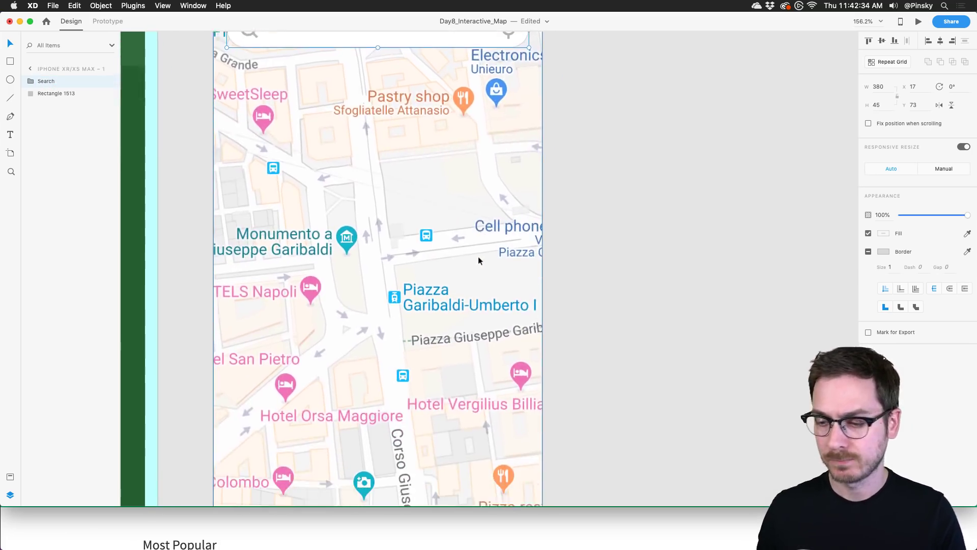
scroll(478, 260, "down", 3)
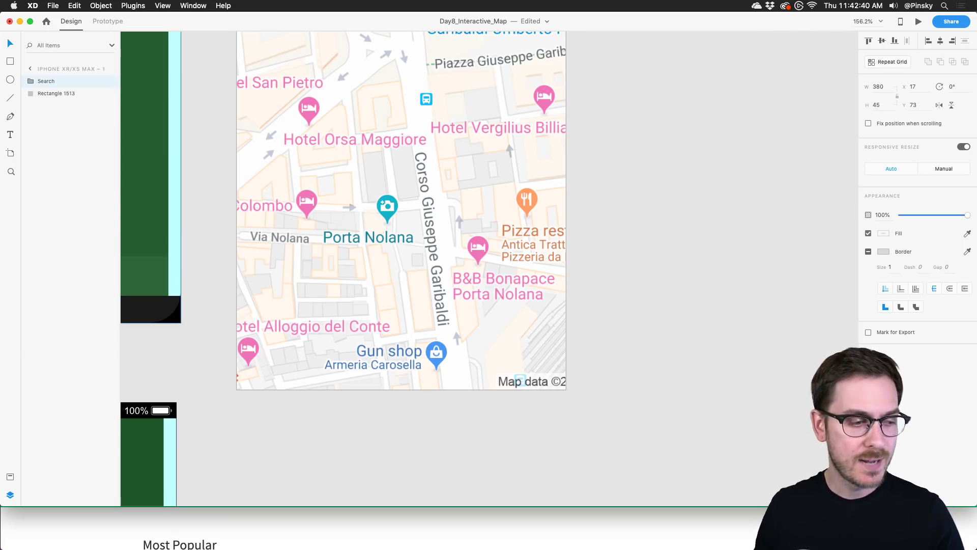
key("r")
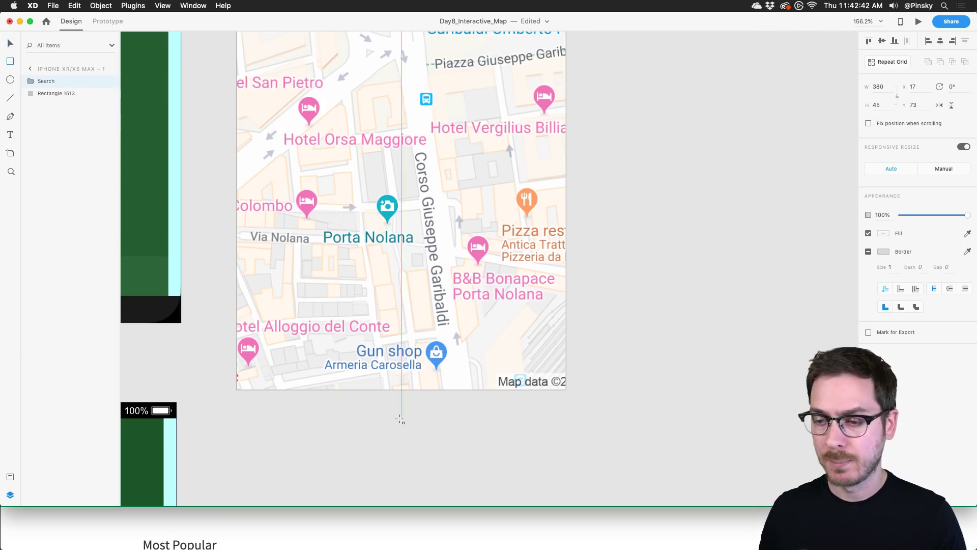
mouse_move(238, 388)
left_mouse_down()
mouse_move(410, 252)
mouse_move(574, 218)
mouse_move(565, 209)
mouse_move(549, 225)
mouse_move(553, 216)
left_mouse_up()
Step: Round the new rectangle's two top corners to a radius of 18 and square off both bottom corners at 0
key("super+z")
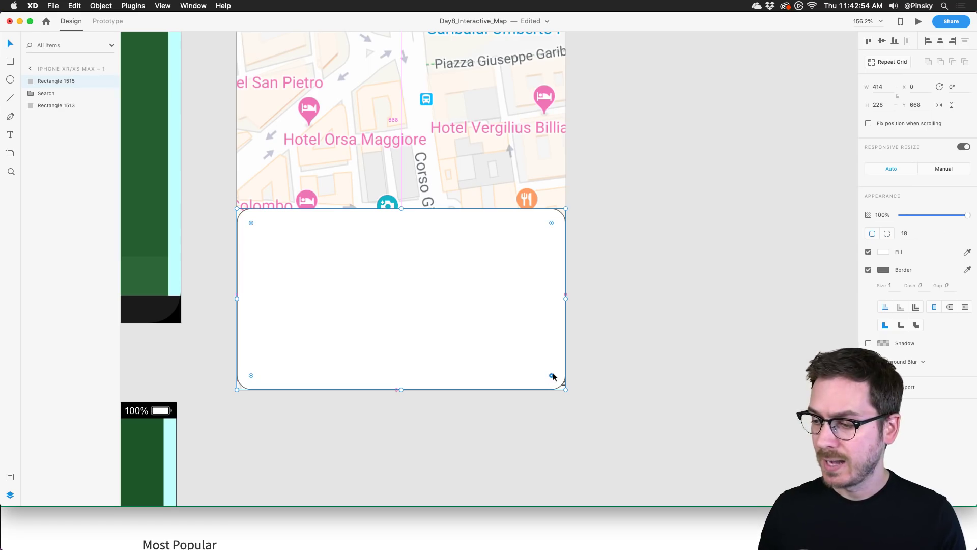
left_click_drag(553, 375, 571, 391)
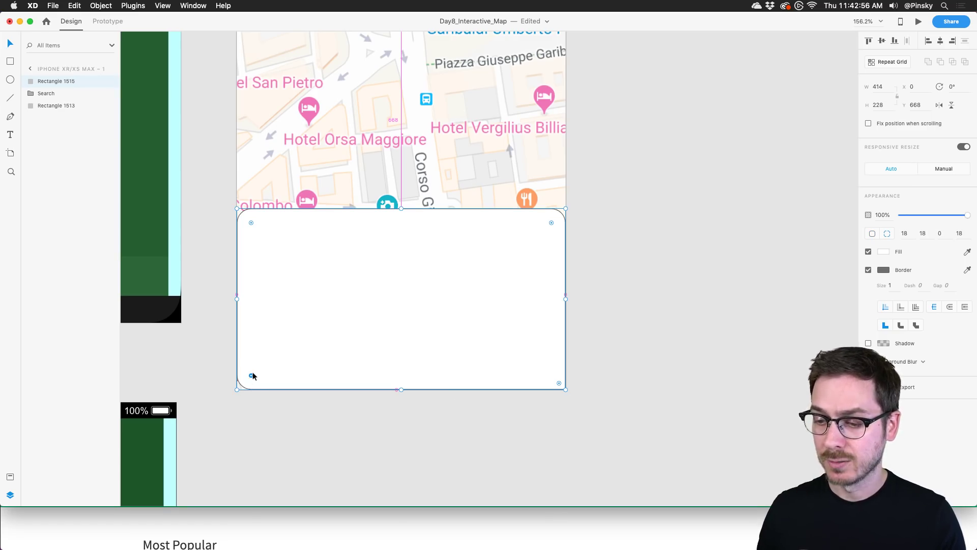
left_click_drag(252, 375, 237, 388)
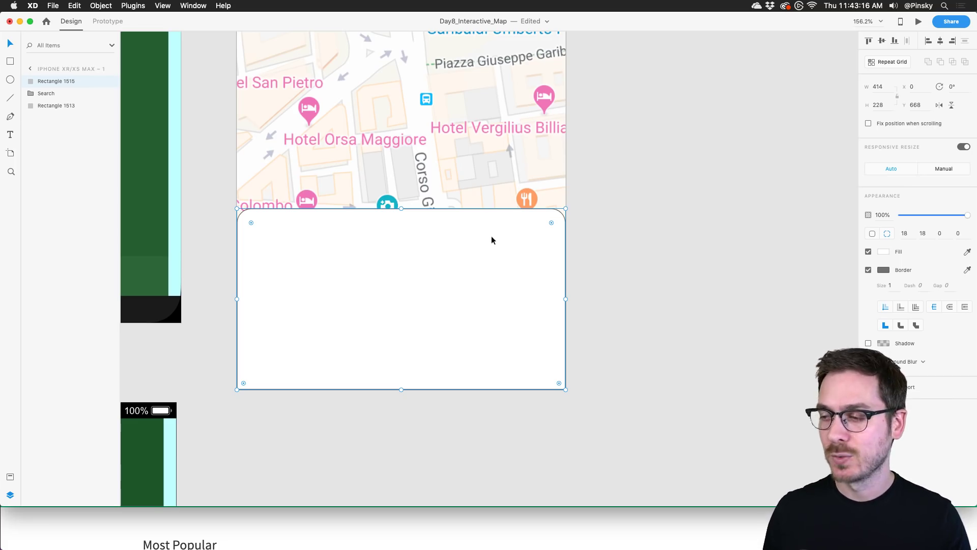
Step: Set the lower panel's border colour to light grey #D3D3D3 and turn its border off
scroll(492, 240, "up", 3)
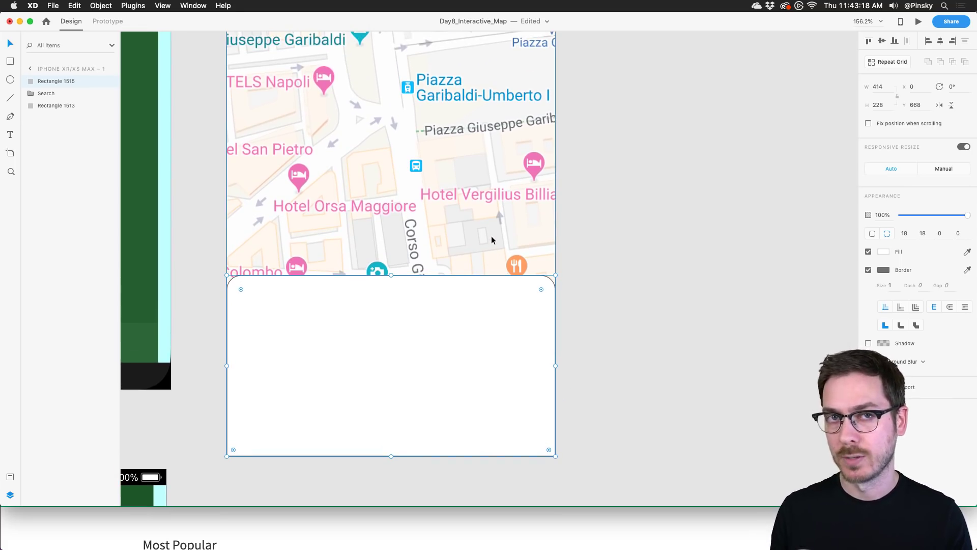
scroll(491, 236, "right", 1)
scroll(490, 236, "down", 1)
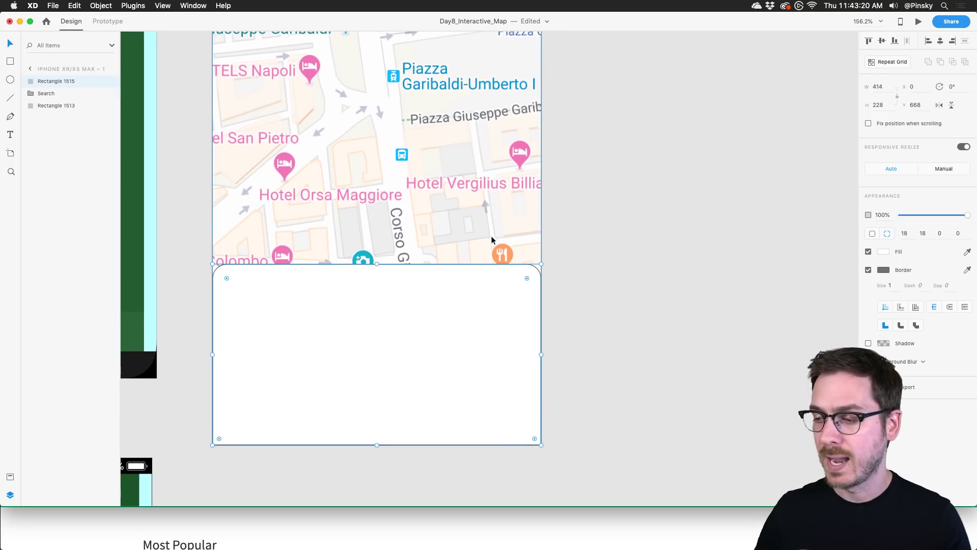
left_click(883, 270)
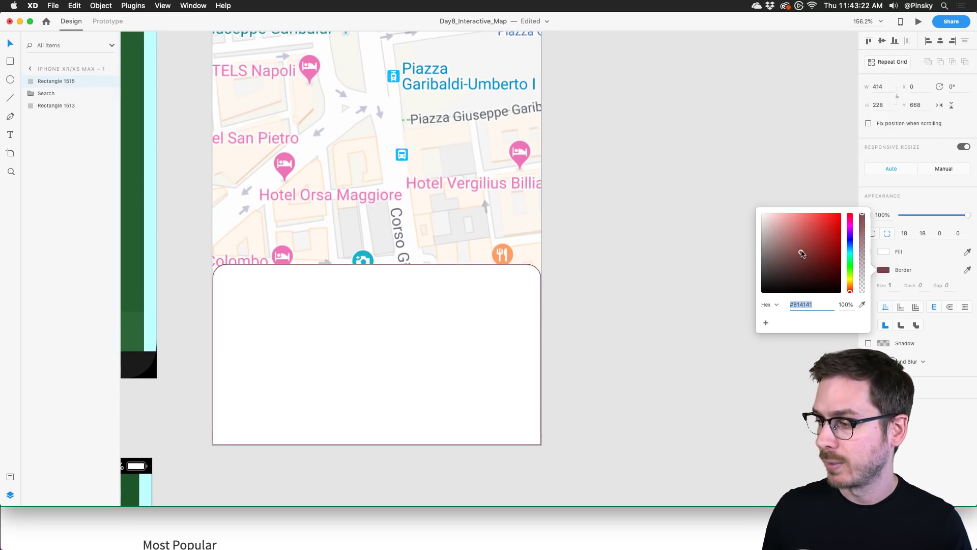
left_click_drag(799, 251, 748, 226)
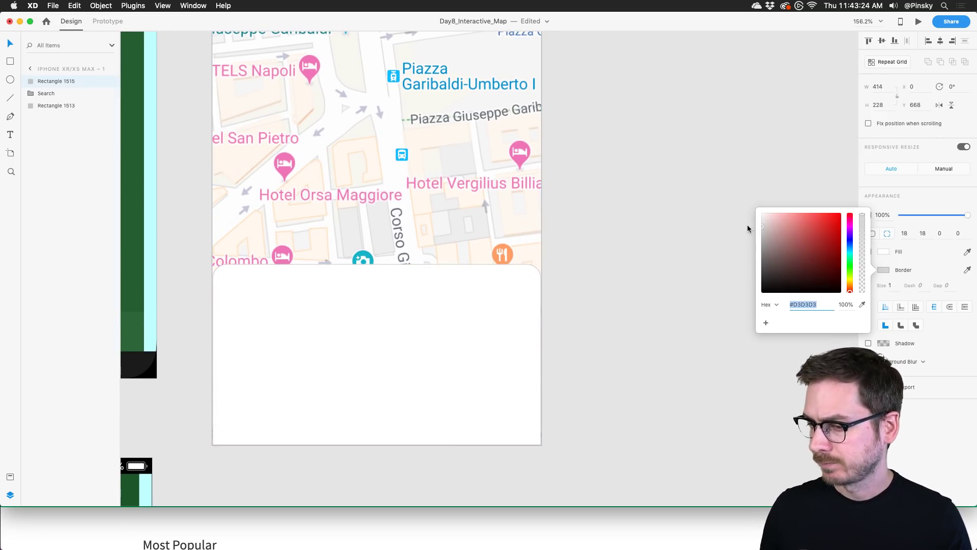
left_click(911, 462)
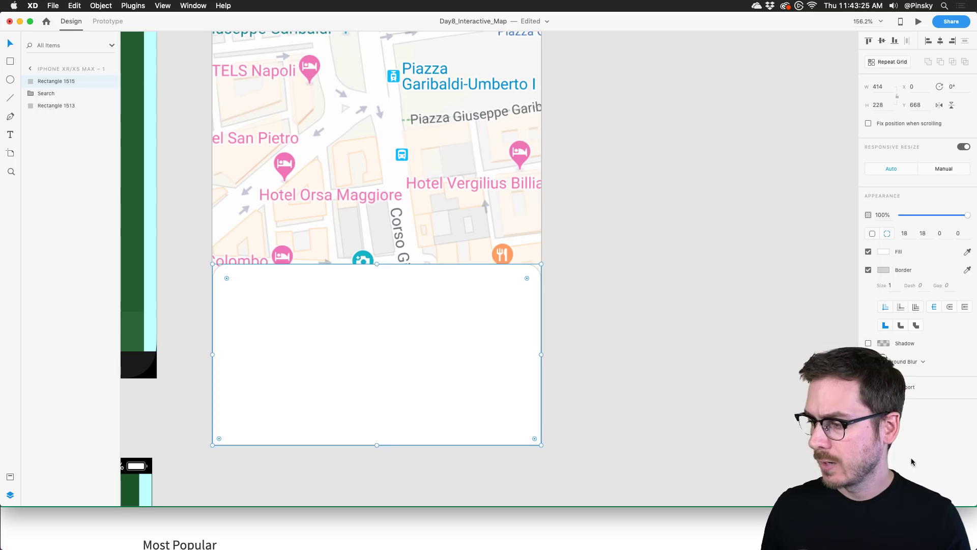
left_click(869, 270)
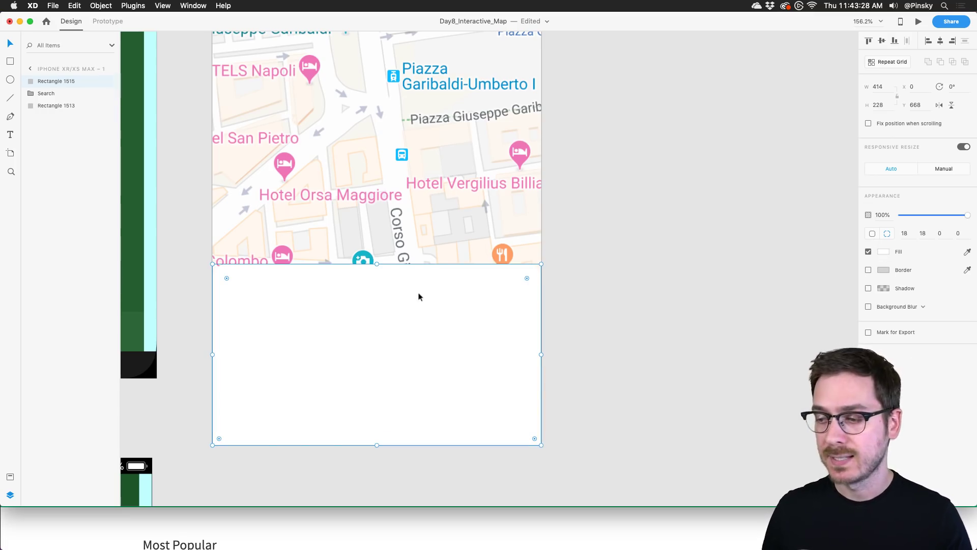
Step: Move the lower panel straight down to Y 841 so most of it extends past the artboard's bottom edge
left_click_drag(419, 297, 411, 414)
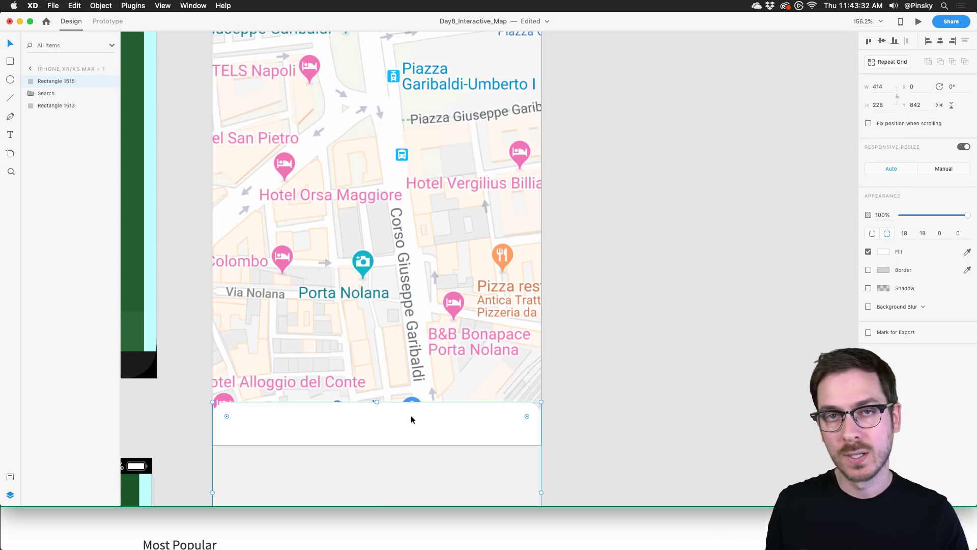
left_click_drag(410, 415, 408, 414)
scroll(408, 415, "down", 5)
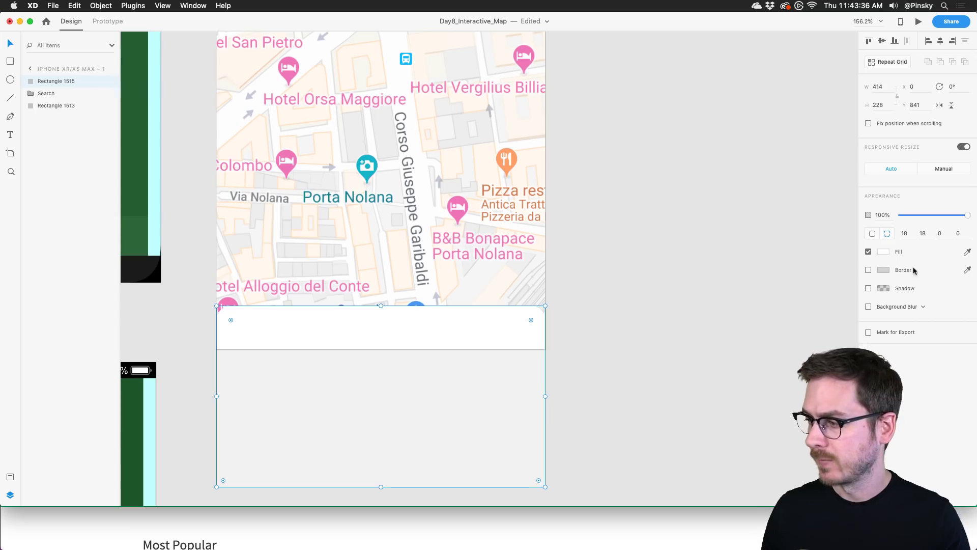
Step: Change the panel's fill to a linear gradient running diagonally from beyond its upper-left corner to beyond its right edge
left_click(883, 252)
left_click(777, 191)
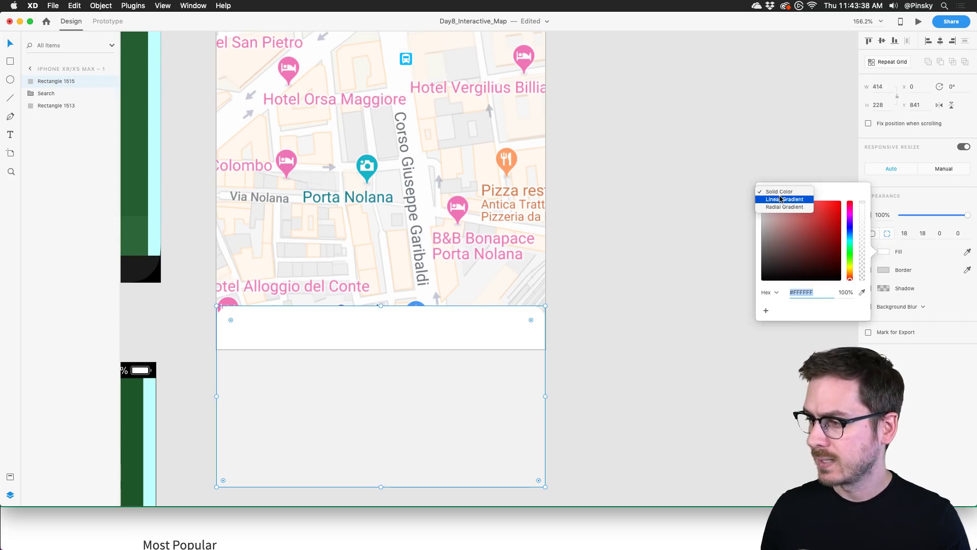
left_click(728, 207)
left_click_drag(380, 306, 217, 310)
left_click_drag(380, 486, 557, 381)
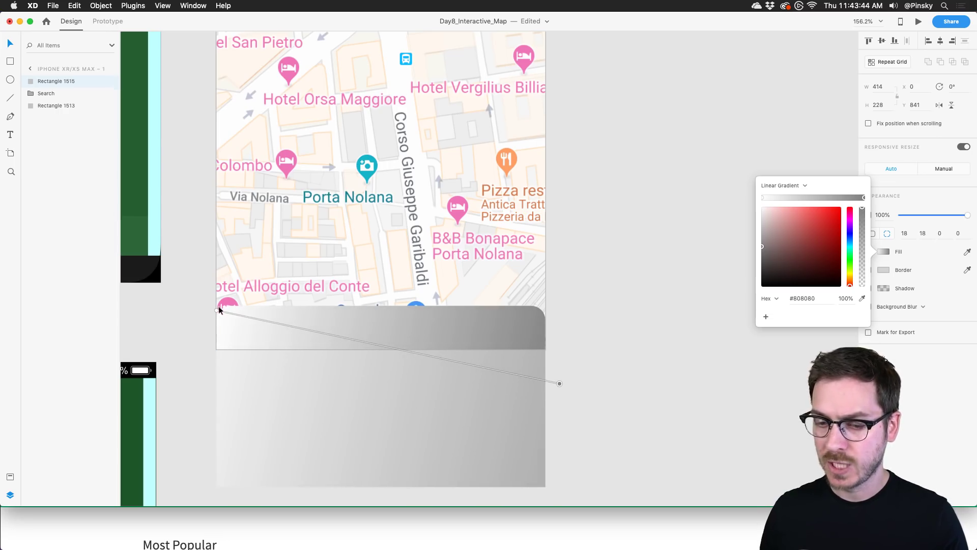
left_click_drag(218, 309, 201, 294)
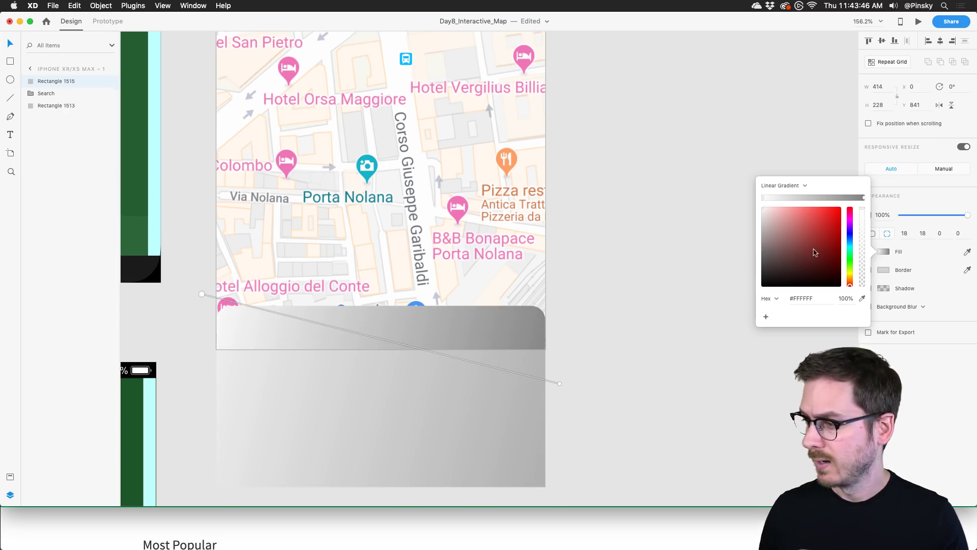
Step: Set the gradient's starting colour stop to light blue #4DC6FC
left_click(849, 239)
left_click_drag(820, 227, 816, 209)
left_click(850, 242)
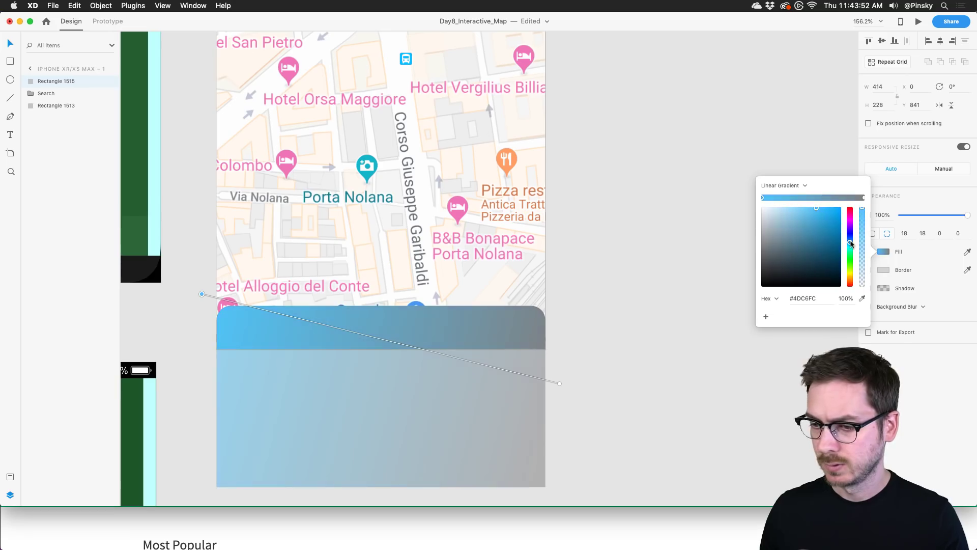
Step: Set the lower panel gradient's ending colour stop to deep blue #2A47E8
left_click(865, 198)
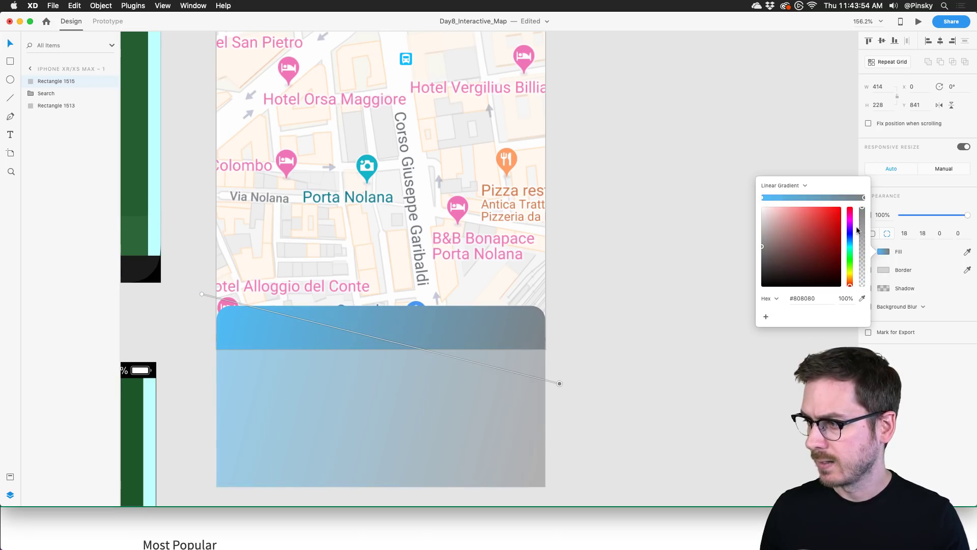
left_click(850, 236)
left_click(827, 218)
left_click_drag(827, 218, 827, 215)
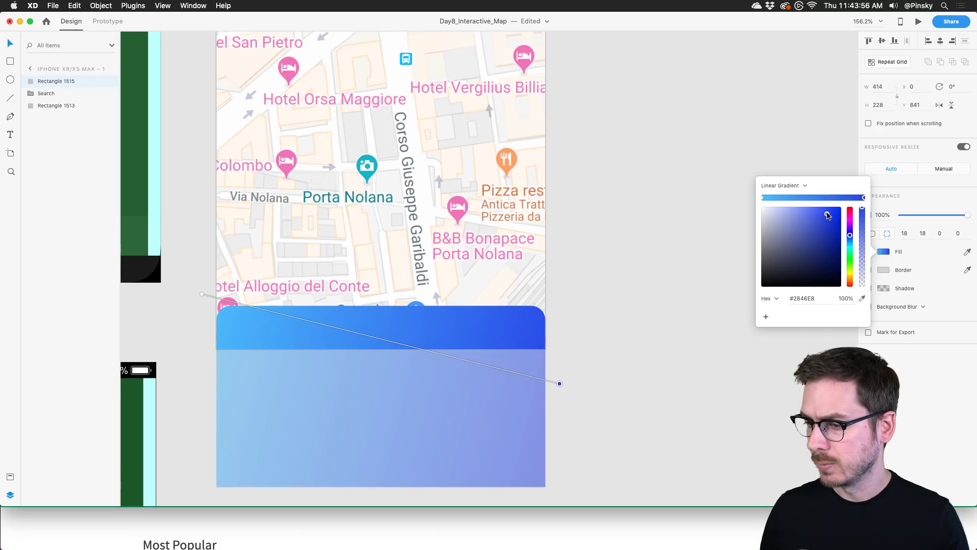
left_click(698, 297)
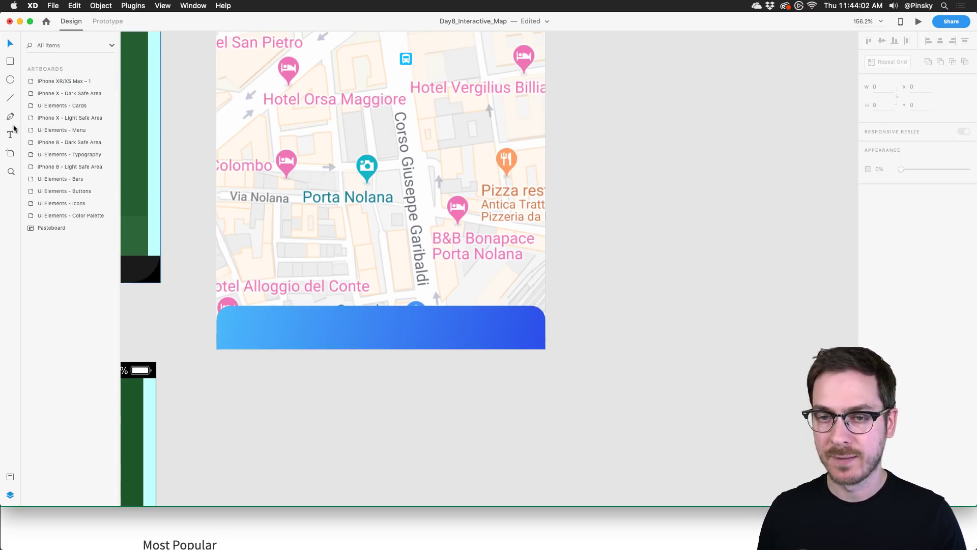
Step: Add the text "What's Nearby" on the visible strip of the gradient panel
key("t")
left_click(279, 340)
type("What")
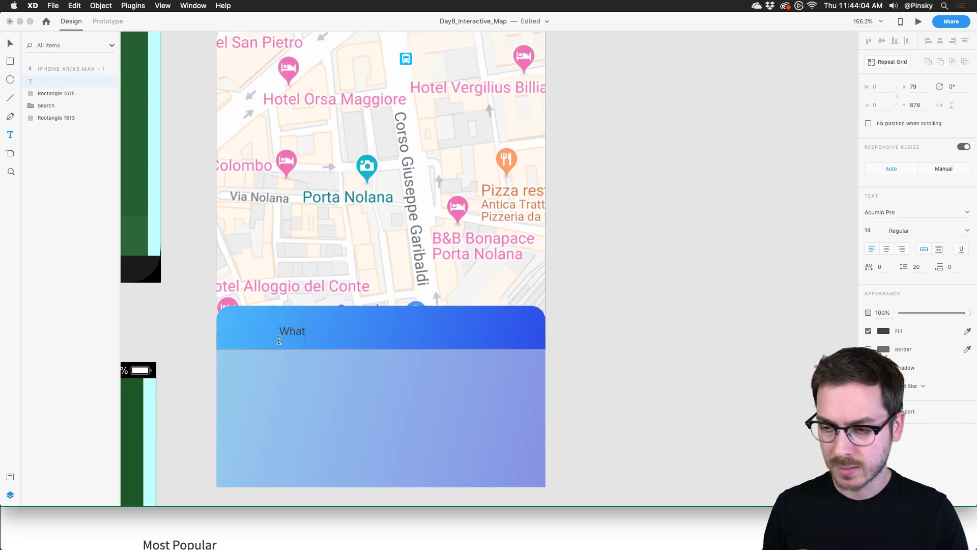
type("'s Near")
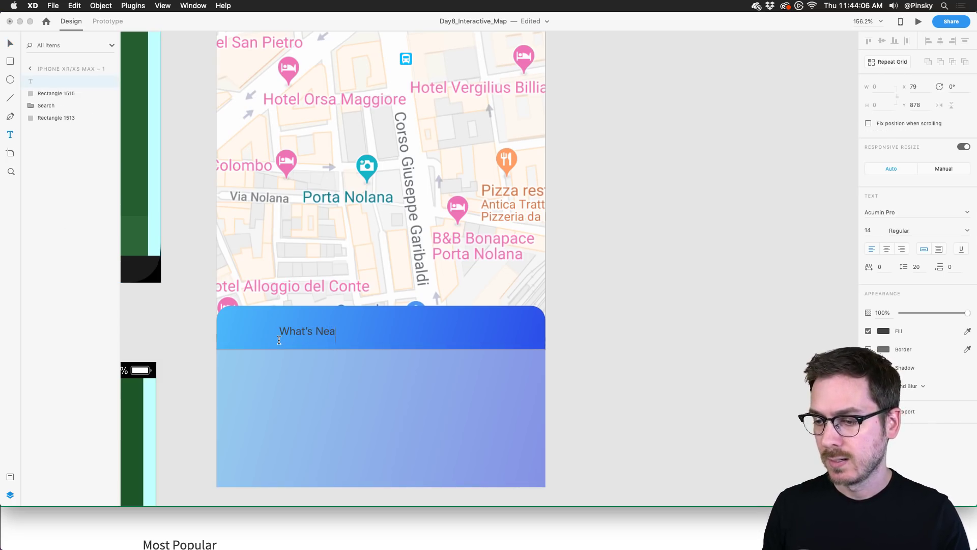
type("b")
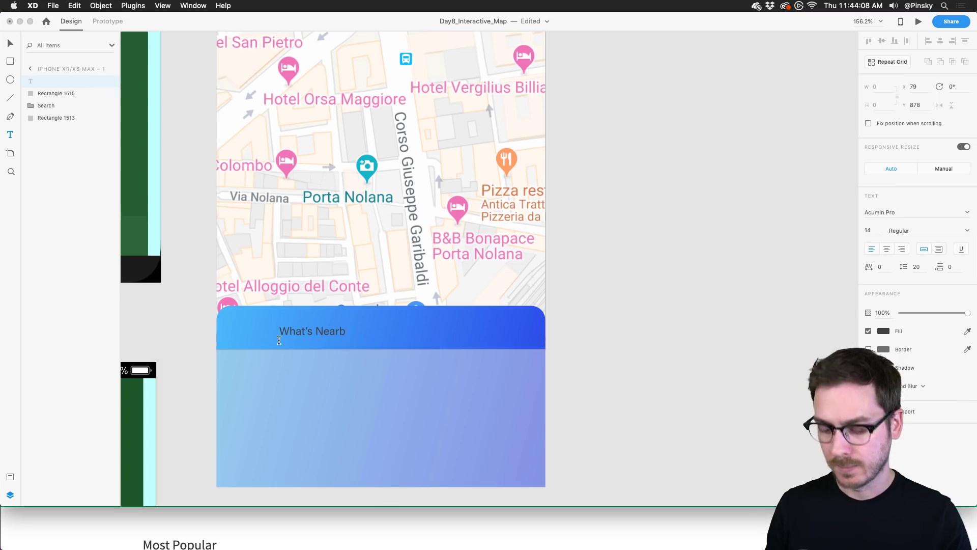
type("y")
key("Escape")
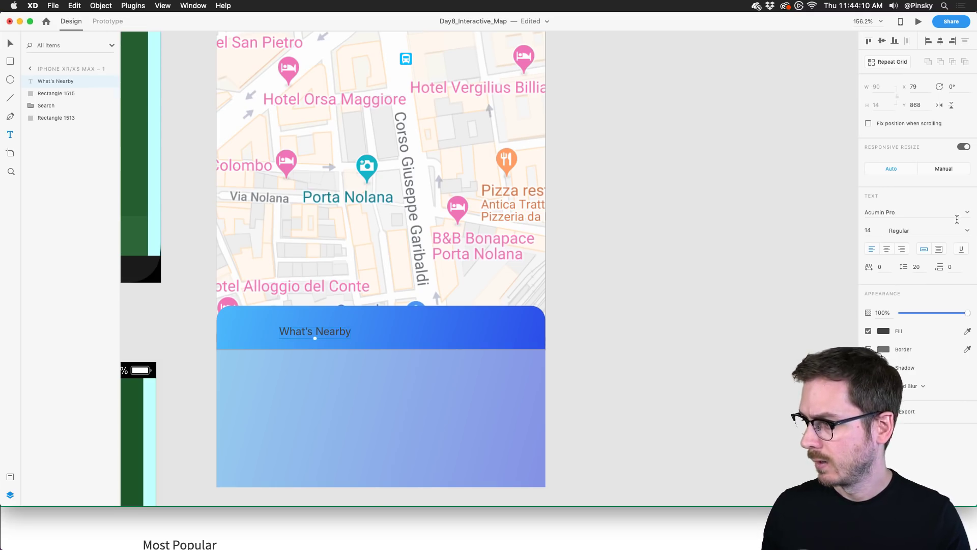
Step: Set the "What's Nearby" text's font weight to Semibold
left_click(967, 230)
left_click(901, 298)
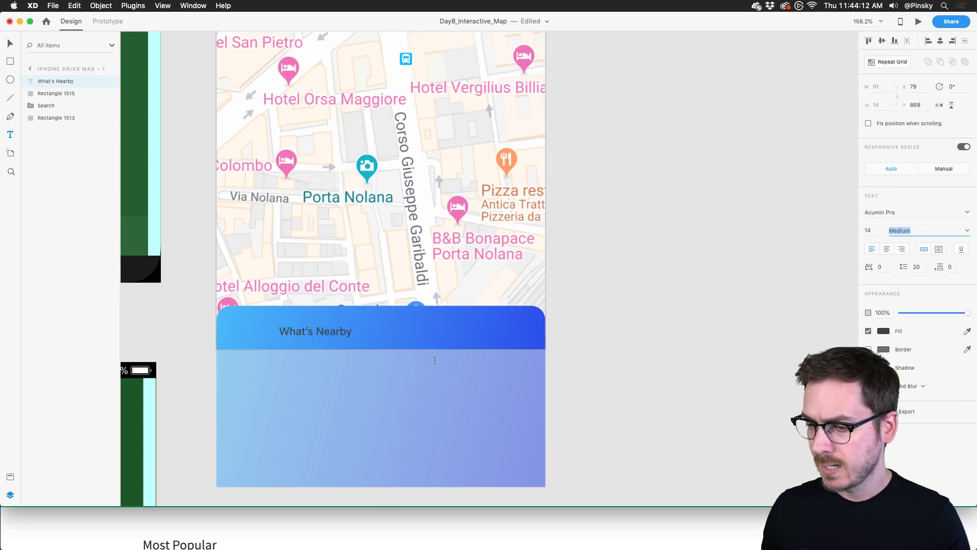
left_click(967, 230)
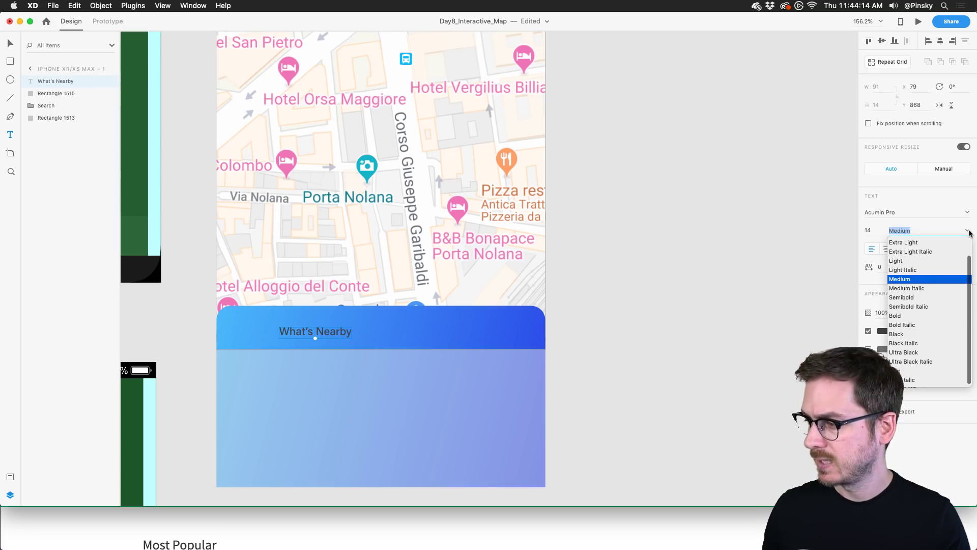
left_click(907, 295)
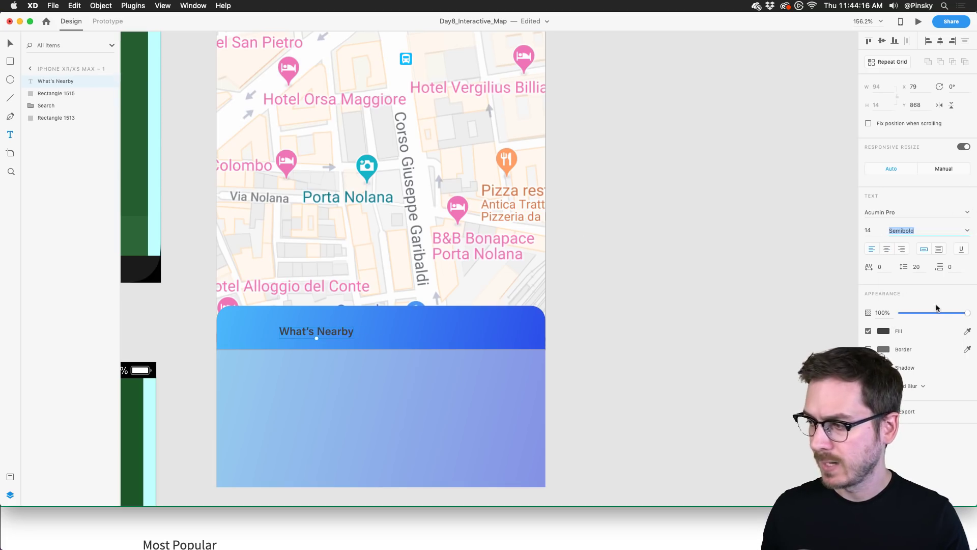
Step: Make the "What's Nearby" text white and enlarge it to size 19, placed at X 49, Y 864
left_click(882, 330)
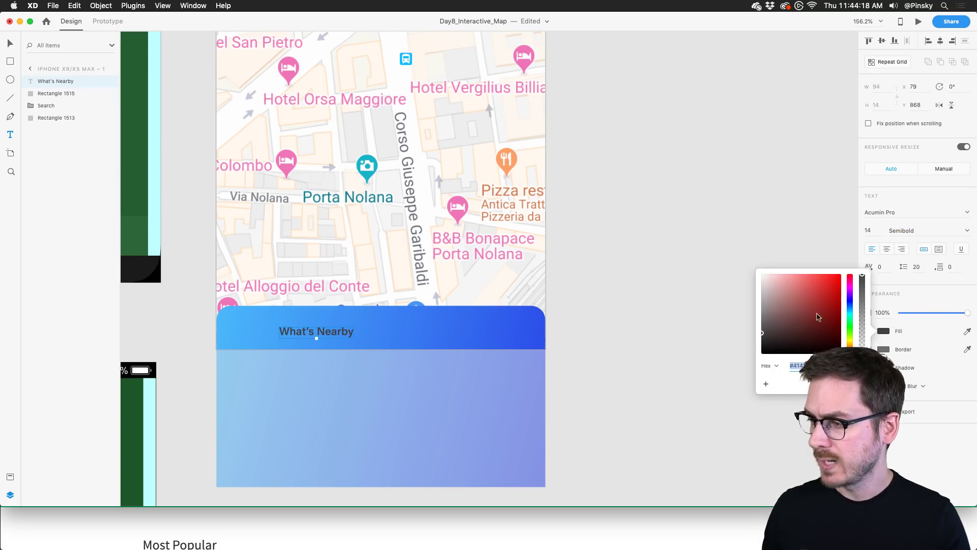
left_click_drag(814, 315, 693, 229)
left_click(893, 459)
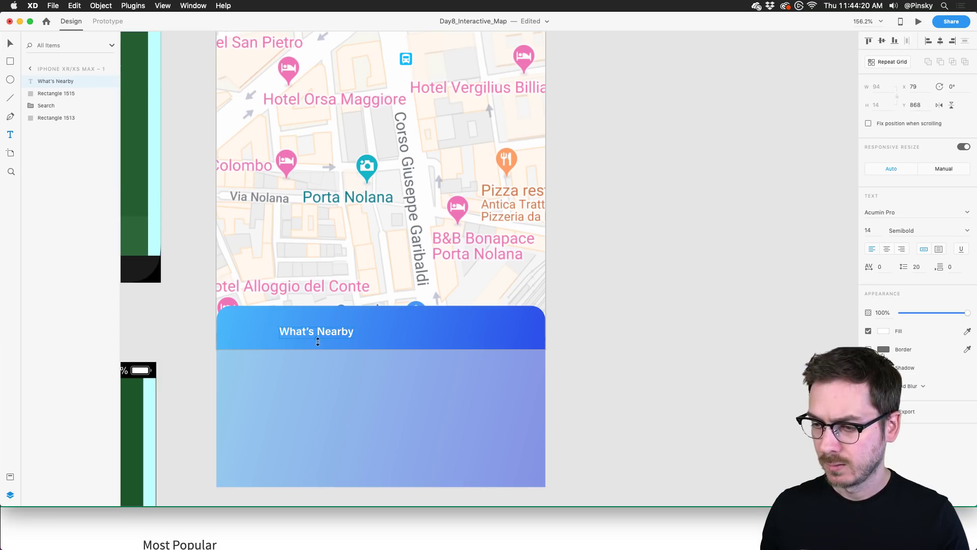
left_click_drag(316, 345, 301, 326)
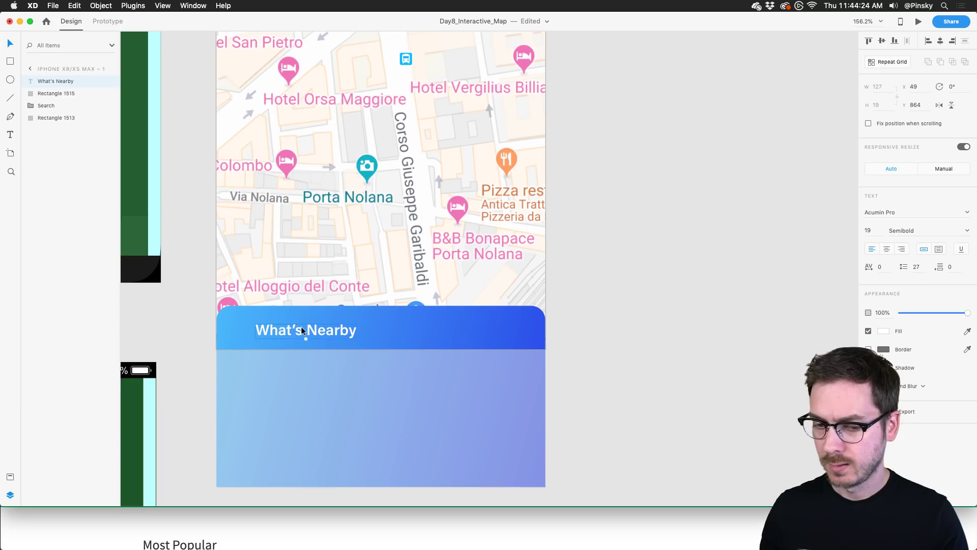
Step: Copy the GPS icon from the UI Elements - Buttons artboard and paste it onto the iPhone map artboard
scroll(301, 326, "left", 10)
scroll(301, 326, "left", 15)
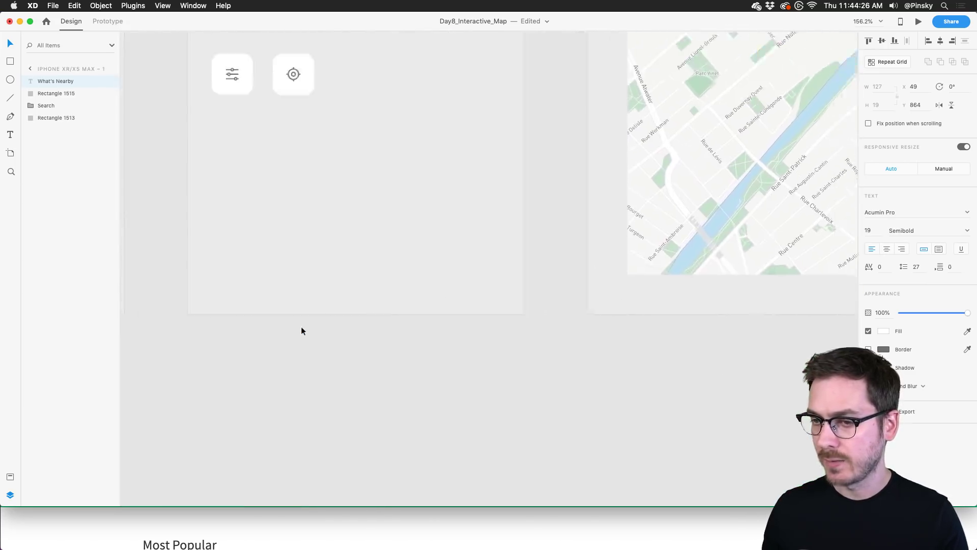
scroll(300, 331, "right", 2)
scroll(301, 331, "up", 2)
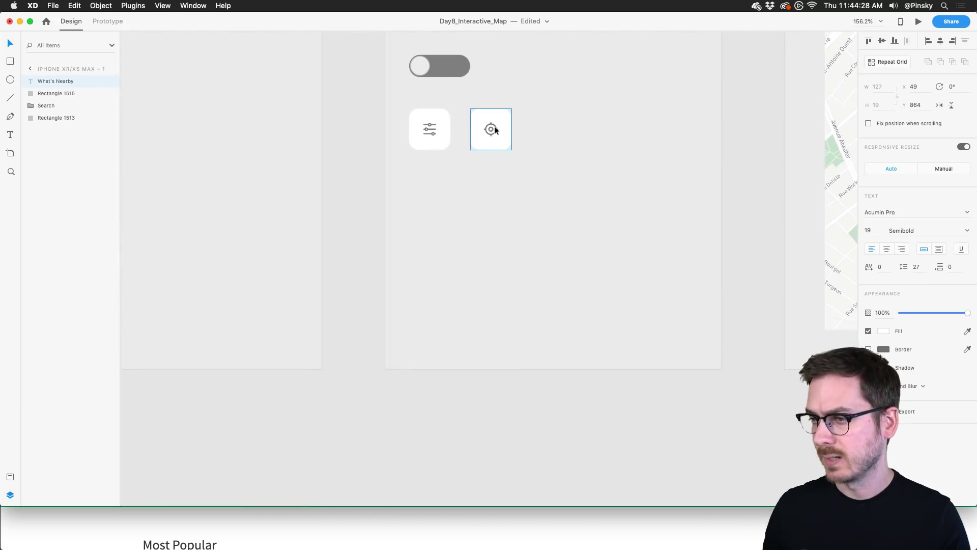
left_click(495, 130)
double_click(496, 130)
scroll(605, 155, "right", 5)
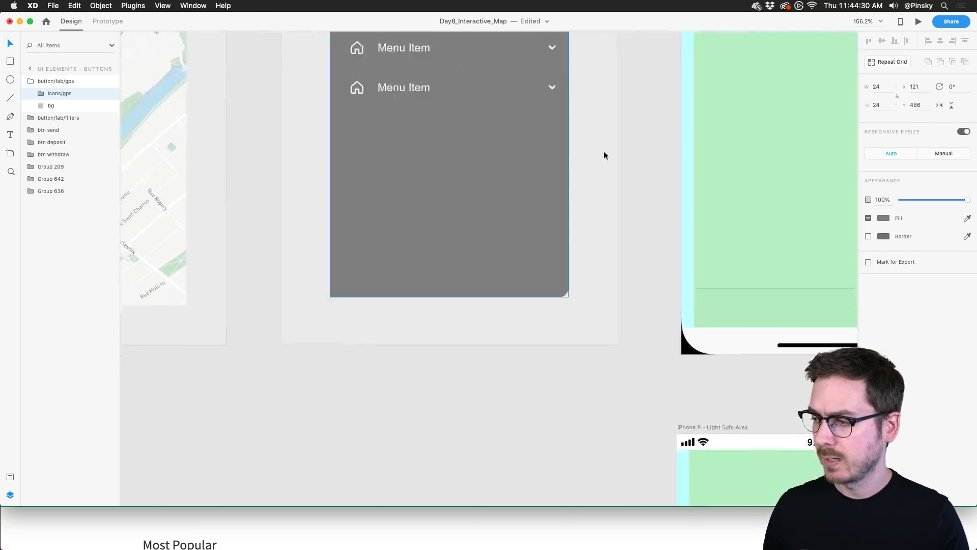
scroll(604, 151, "right", 15)
scroll(316, 243, "left", 4)
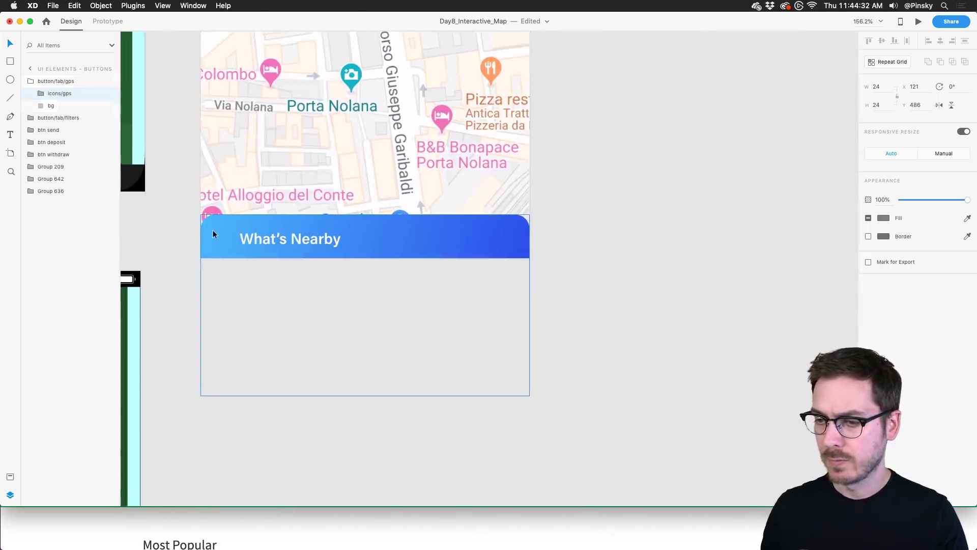
key("super+v")
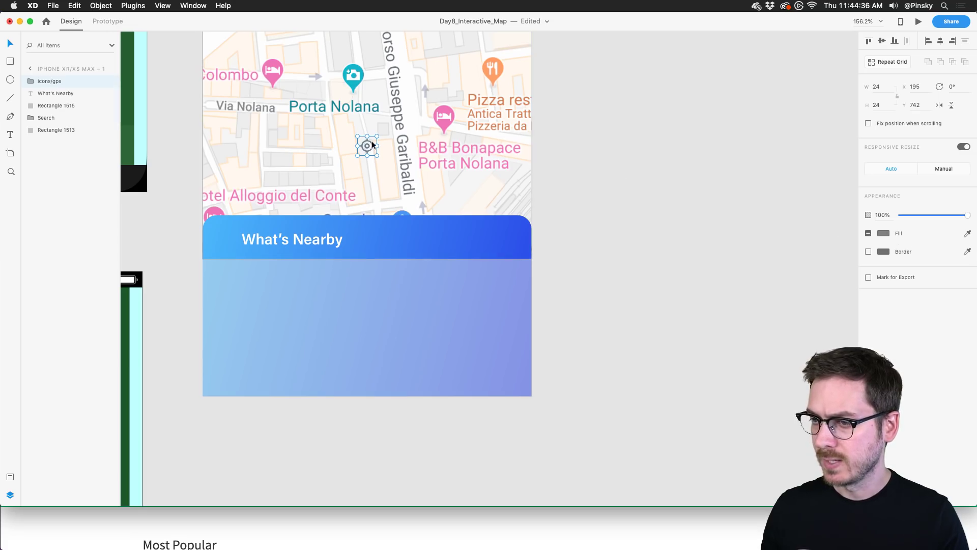
Step: Place the GPS icon on the gradient panel just before the "What's Nearby" text at X 25, Y 859 and fill it white
left_click_drag(371, 140, 236, 235)
left_click(884, 234)
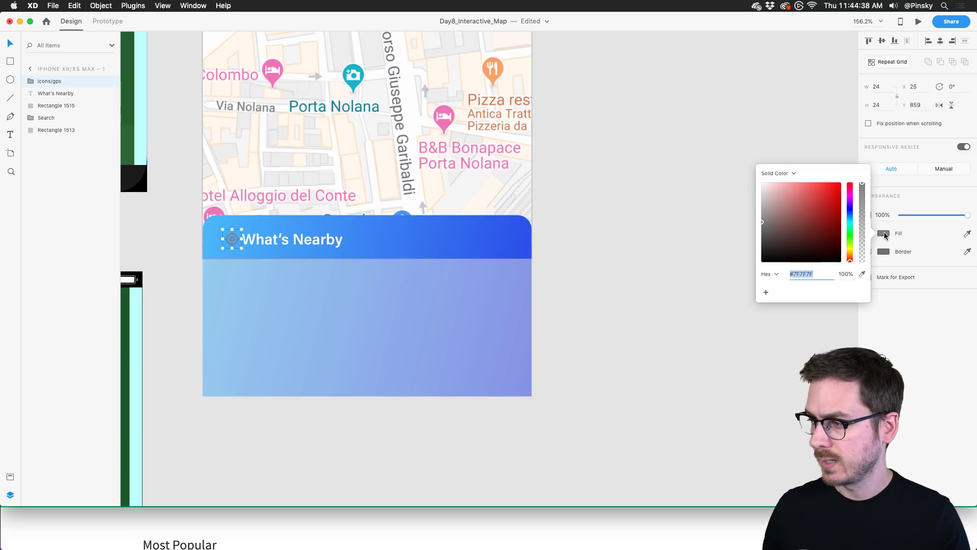
left_click_drag(783, 212, 756, 176)
left_click(734, 310)
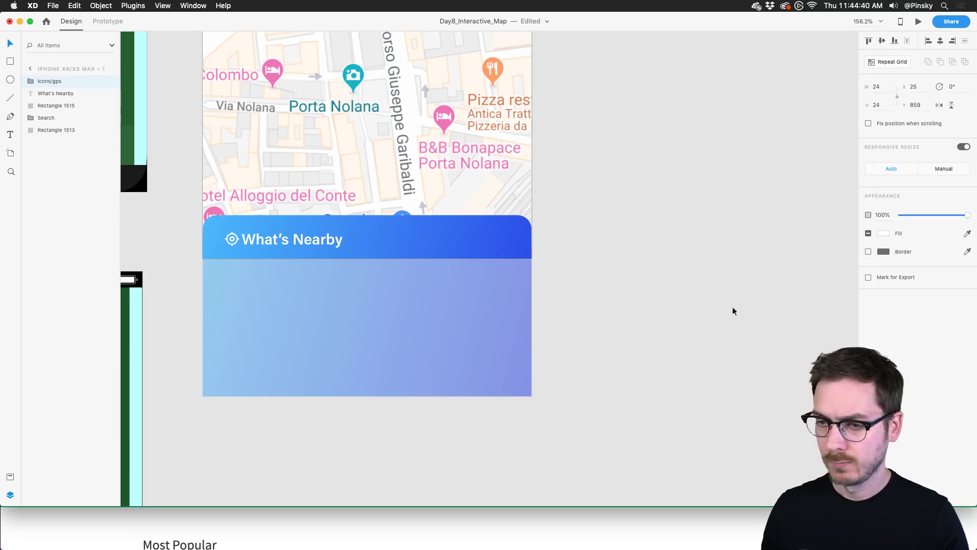
Step: Move the GPS icon to X 16 and the "What's Nearby" text to X 46, Y 862 beside it
left_click(224, 233)
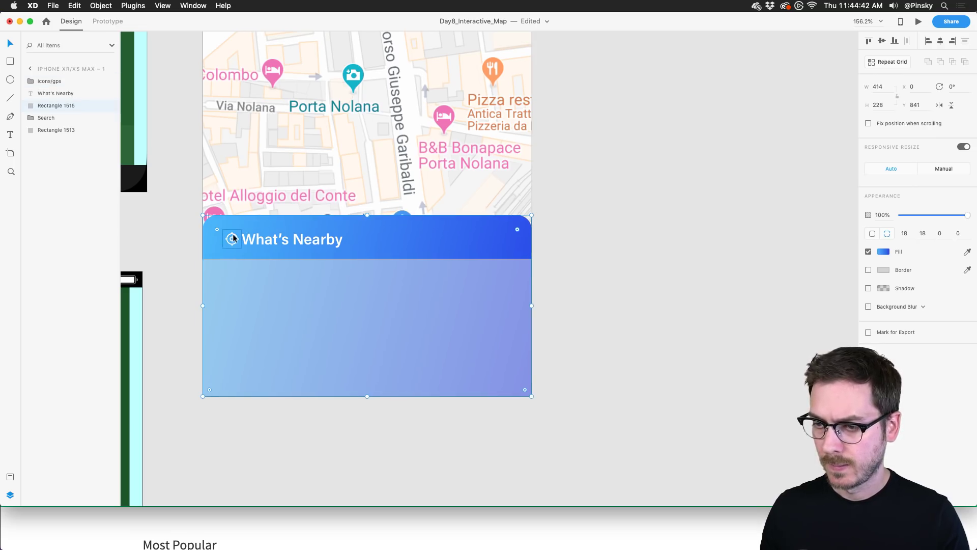
left_click_drag(236, 233, 229, 232)
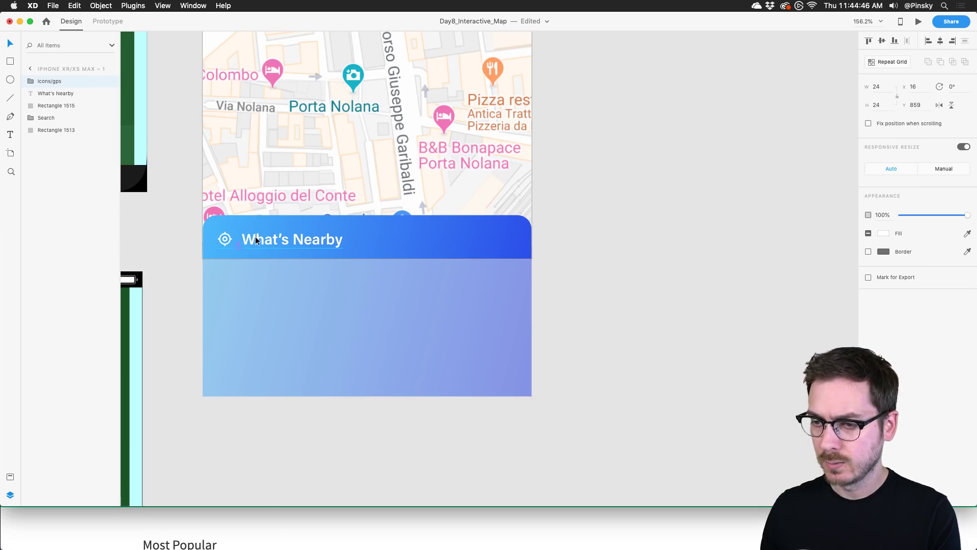
left_click_drag(255, 236, 253, 237)
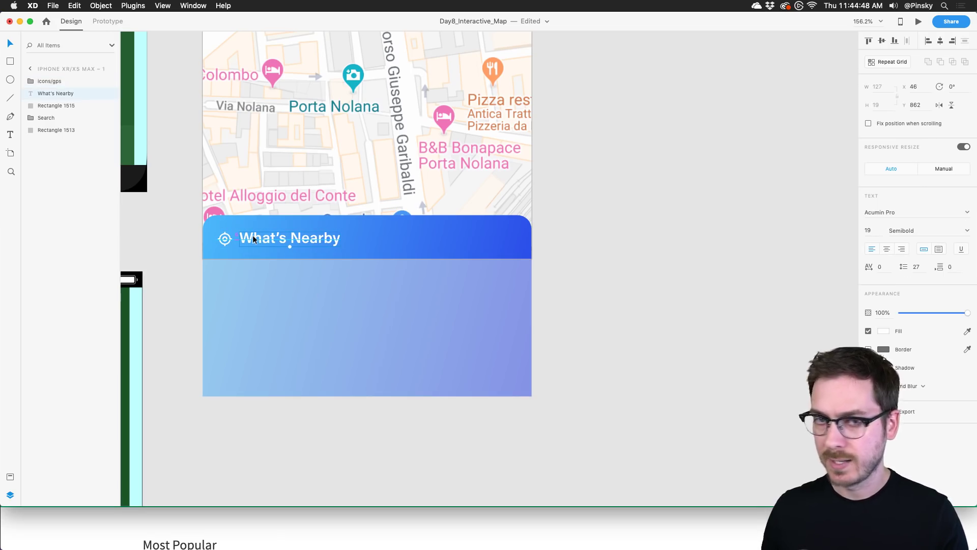
Step: Duplicate the gradient panel and make the copy 414 by 436 at Y 460, ending at the artboard's bottom edge
scroll(252, 235, "down", 5)
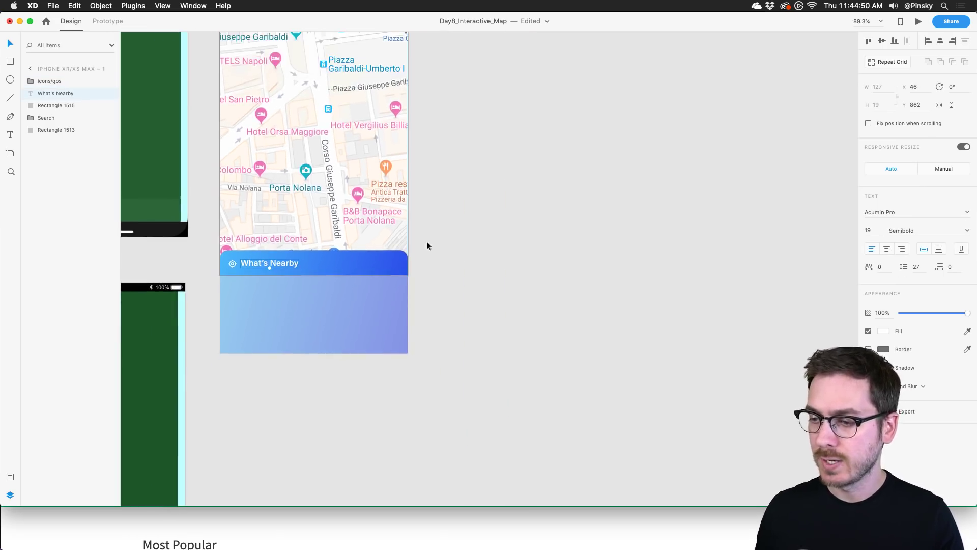
left_click(427, 246)
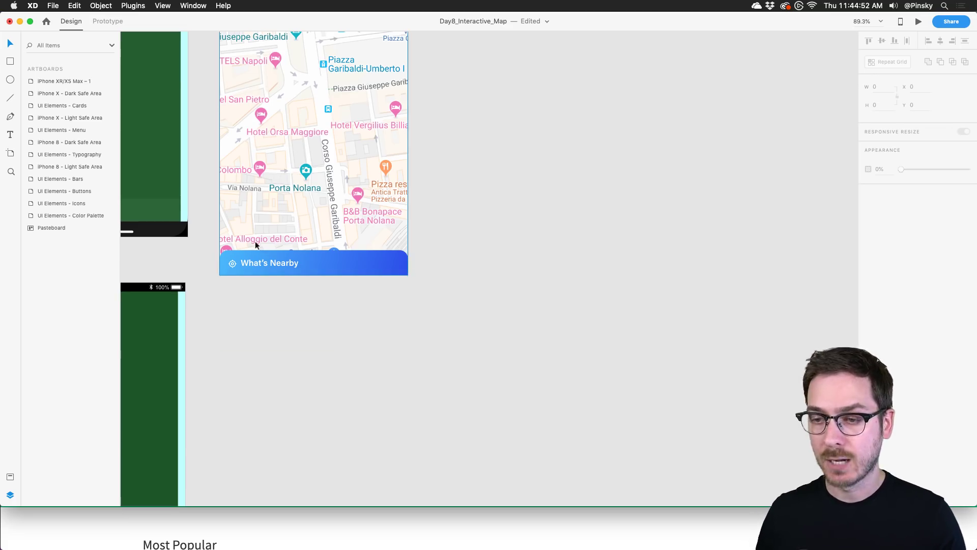
left_click(337, 264)
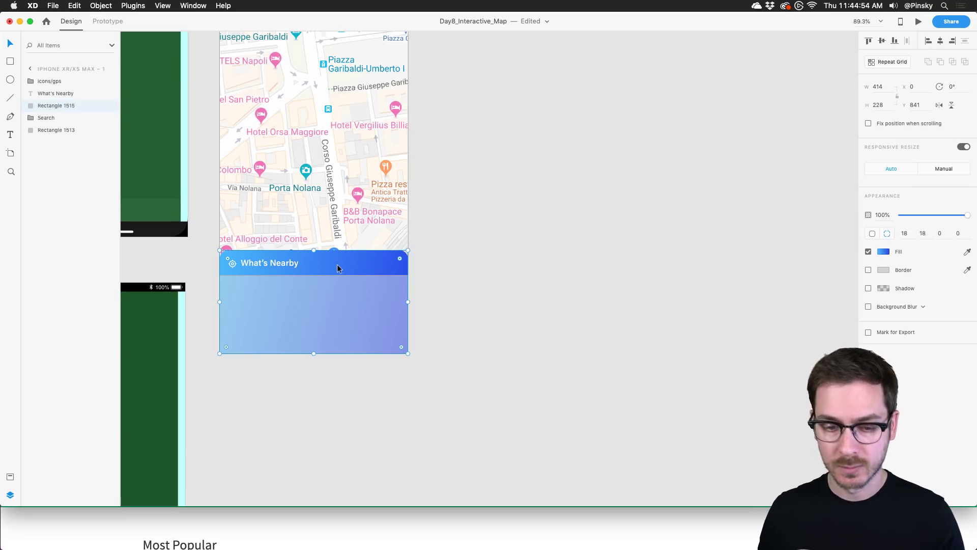
left_click_drag(337, 264, 317, 77)
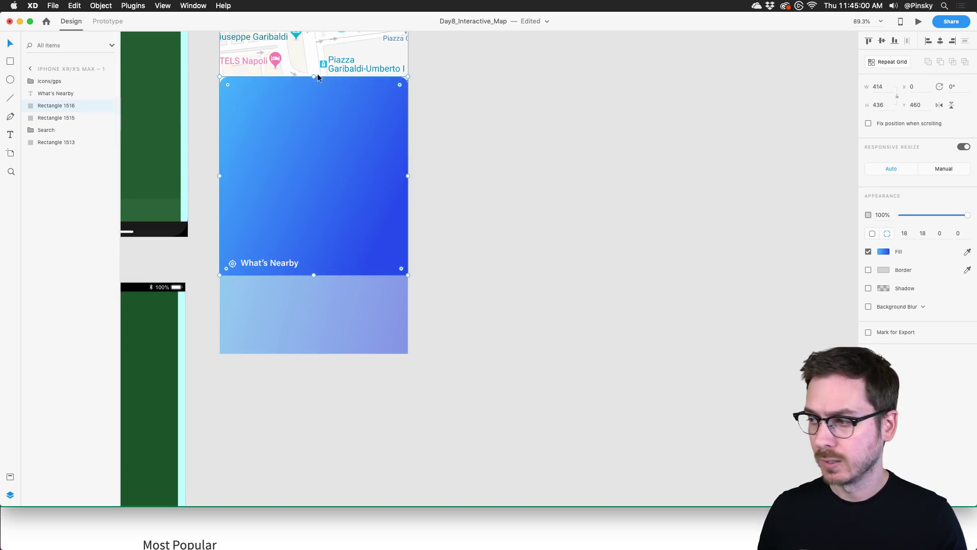
Step: Change the duplicated panel's fill to solid white and turn its border on
left_click(883, 251)
left_click(786, 187)
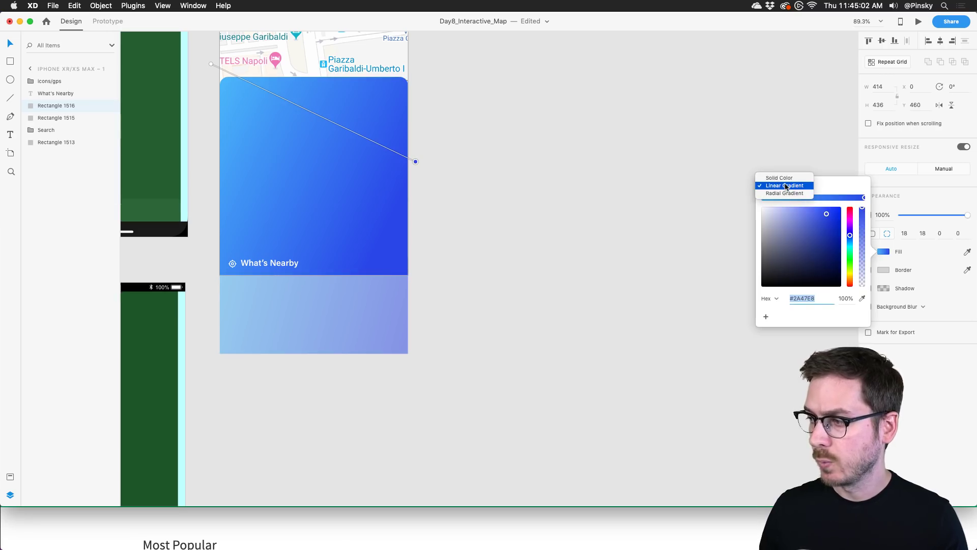
left_click(780, 178)
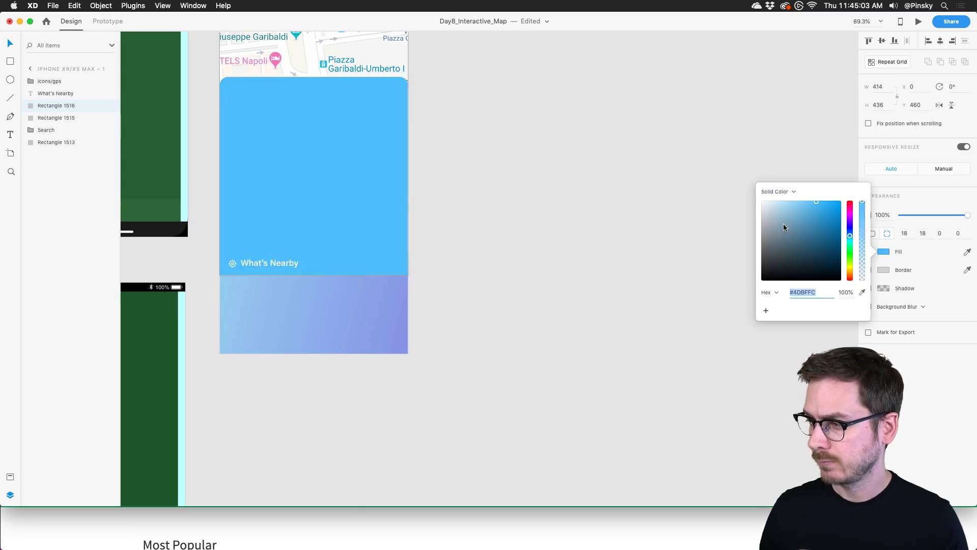
left_click(891, 346)
scroll(828, 292, "up", 2)
scroll(828, 292, "left", 1)
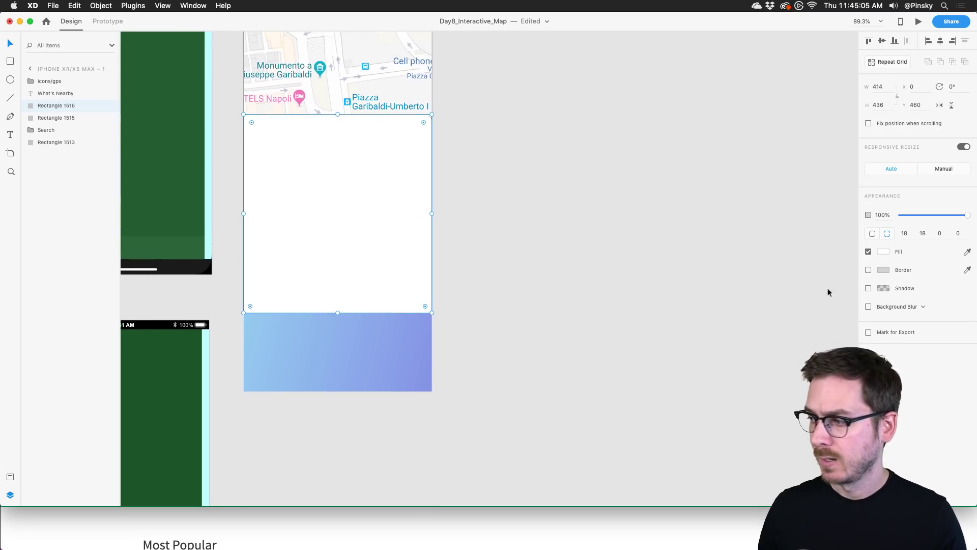
left_click(868, 270)
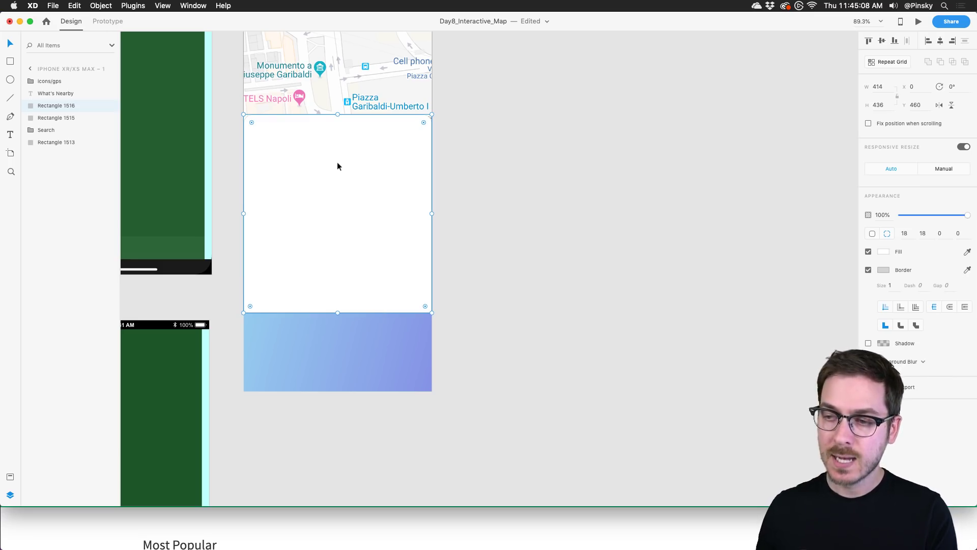
Step: Draw a rectangle about 365 by 116 near the white panel's upper edge at X 25, Y 482
scroll(337, 166, "up", 2)
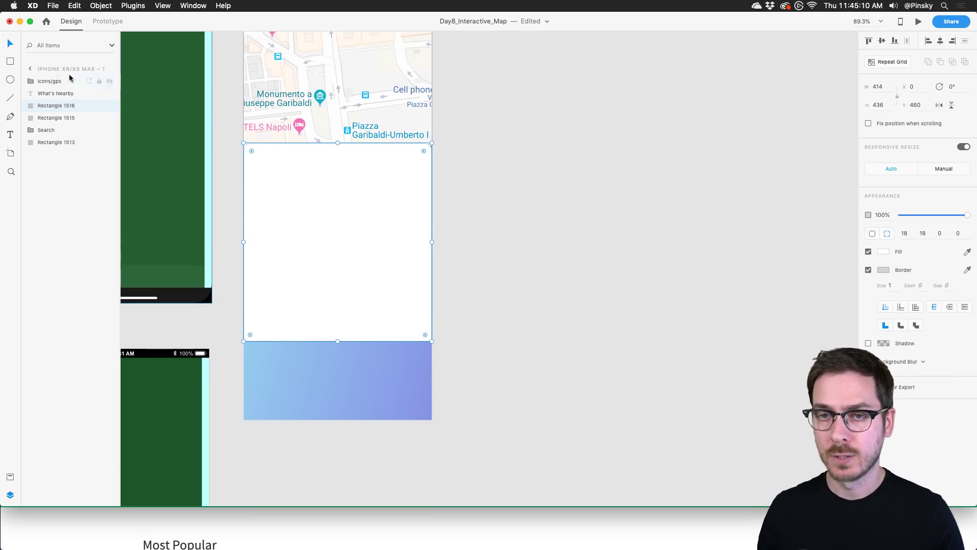
key("r")
left_click_drag(256, 154, 376, 183)
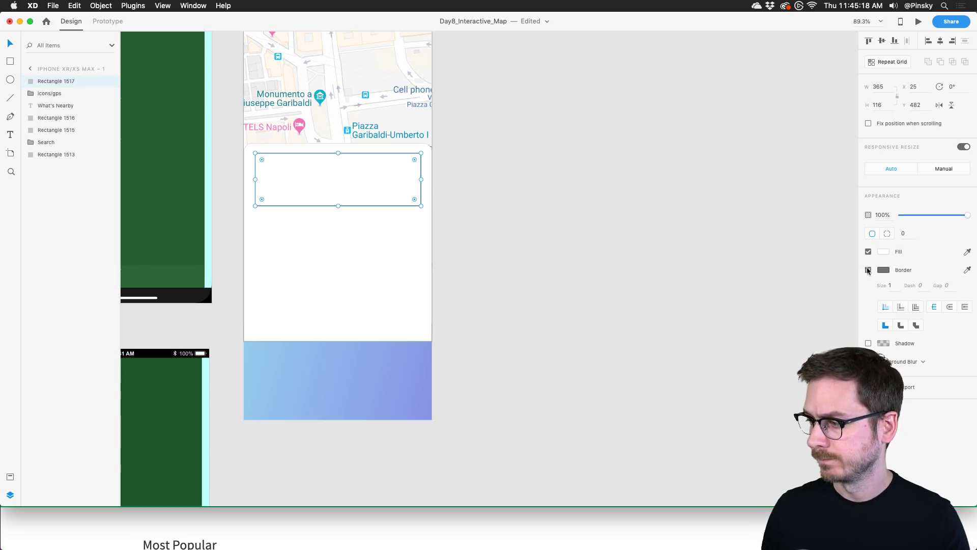
Step: Add a "Location name" text just below the outlined rectangle, aligned with its edge at X 25
scroll(321, 219, "up", 3)
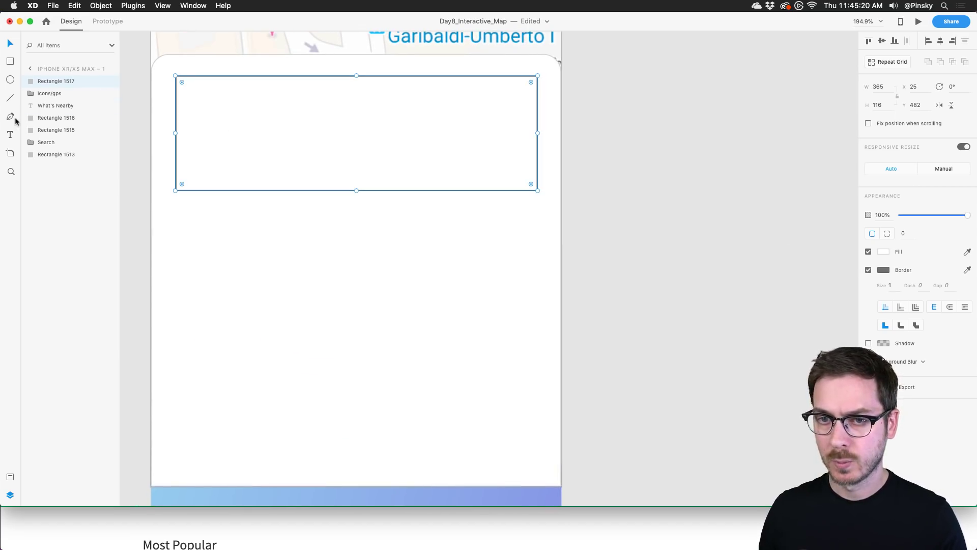
left_click(177, 205)
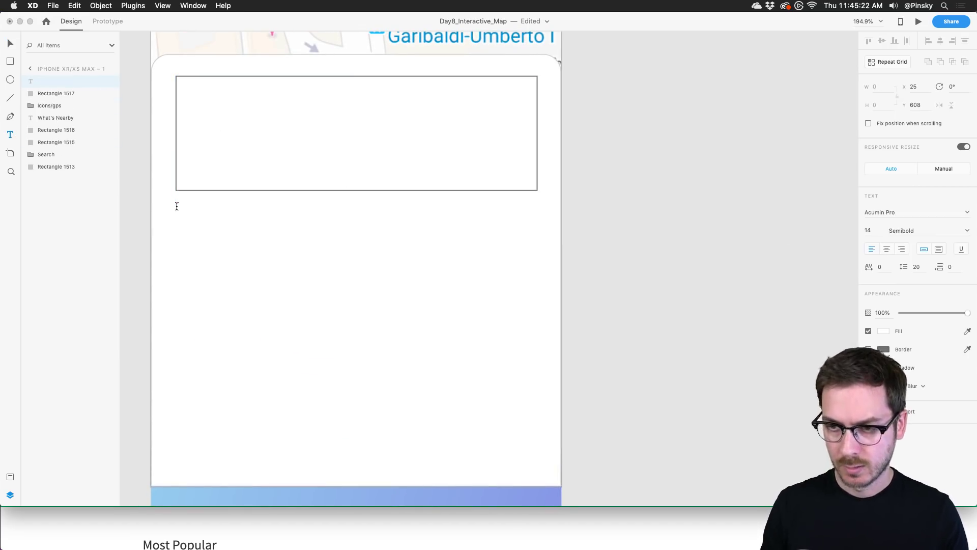
key("super+v")
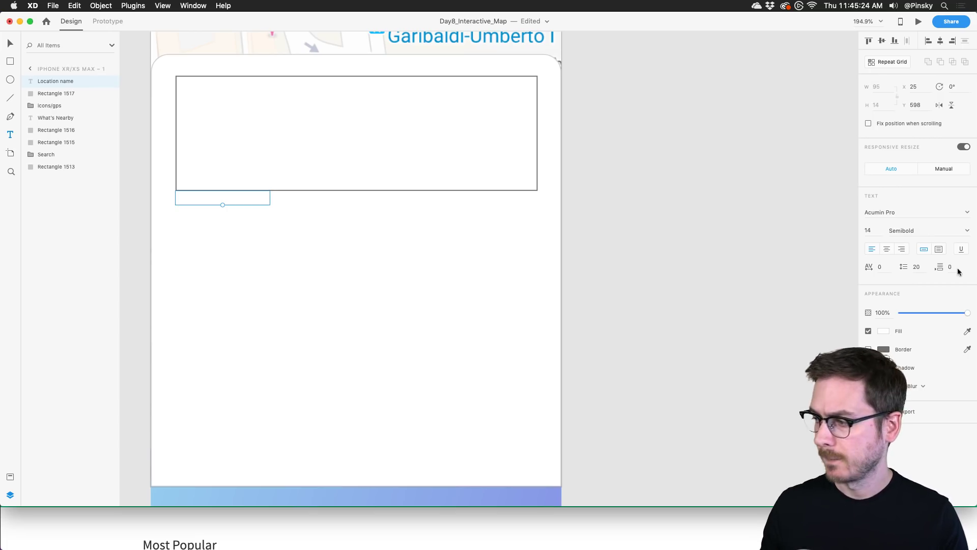
Step: Set the "Location name" text's fill to medium grey and its font weight to Medium
left_click(883, 331)
left_click(784, 333)
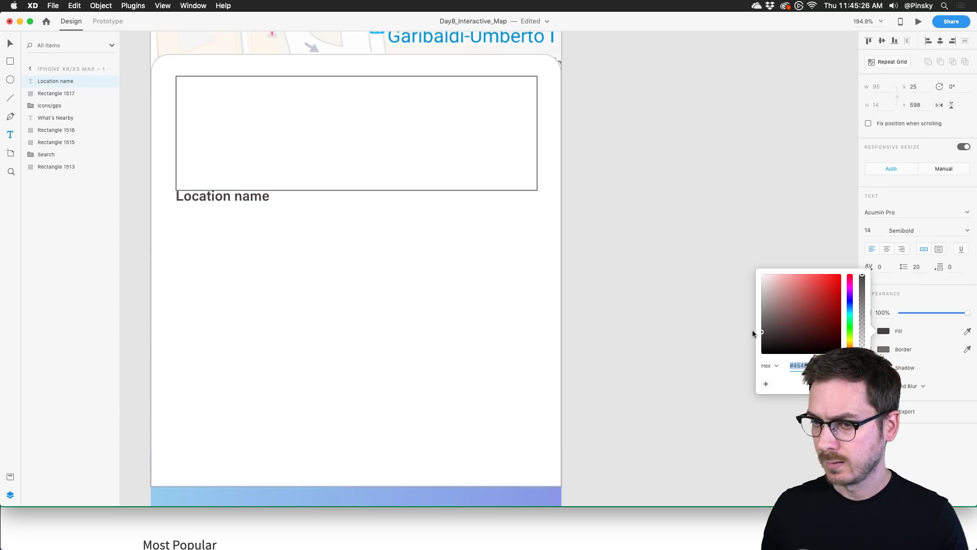
left_click_drag(753, 333, 750, 324)
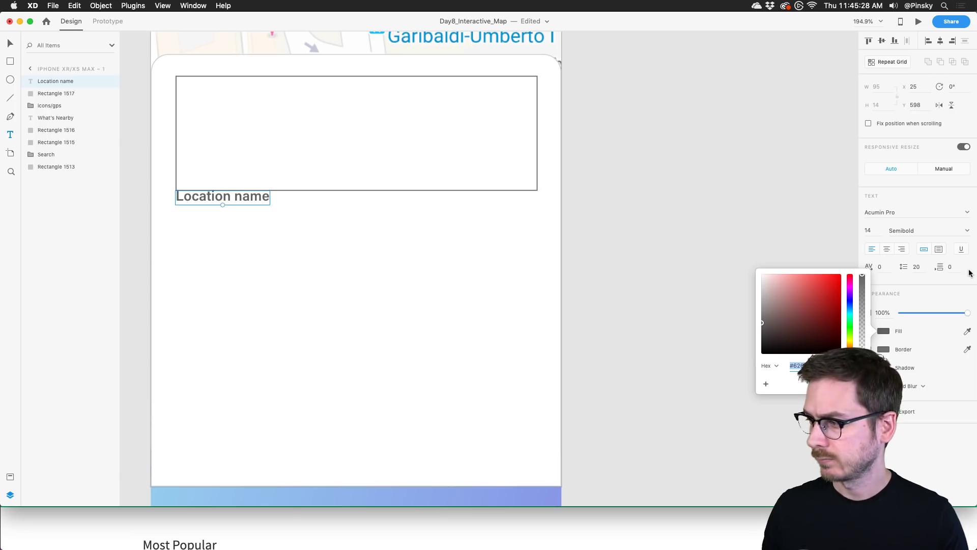
left_click(968, 230)
left_click(889, 279)
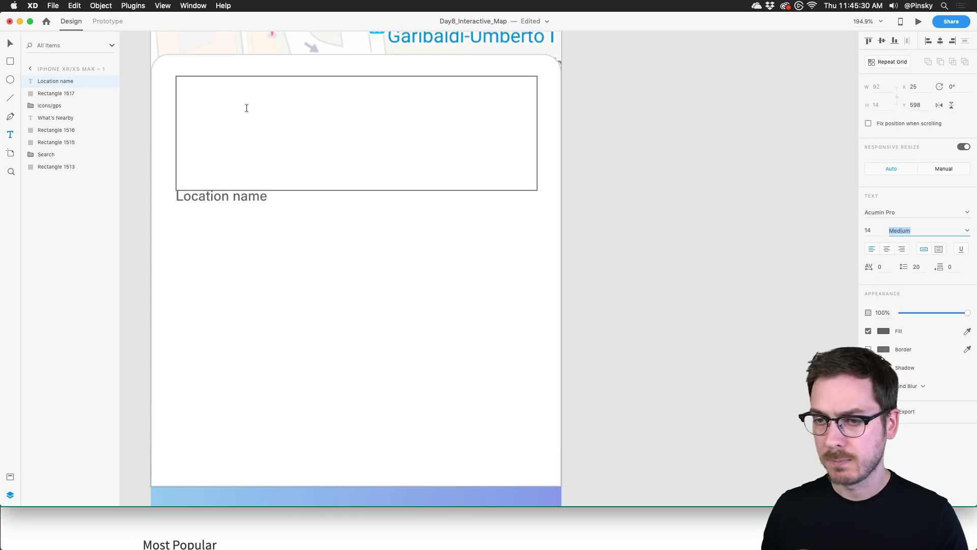
Step: Duplicate the "Location name" text below itself at X 25, Y 624 and change the copy to "4.5 stars"
key("v")
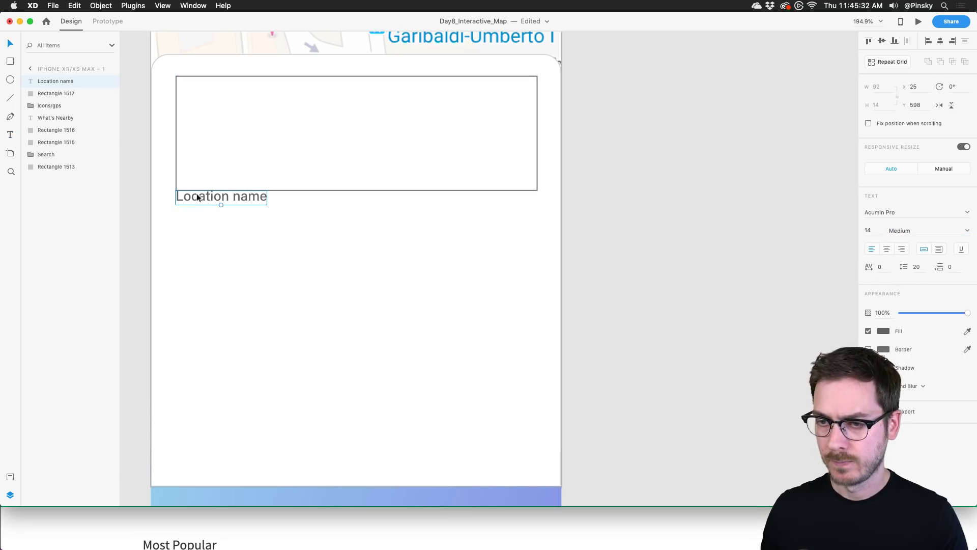
left_click_drag(197, 196, 198, 222)
double_click(197, 224)
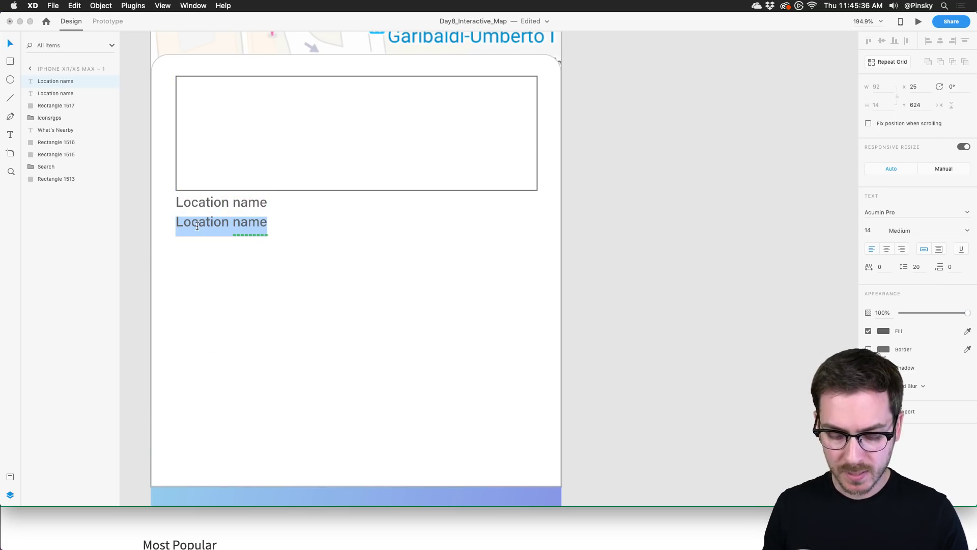
type("4,5")
type(".5 star")
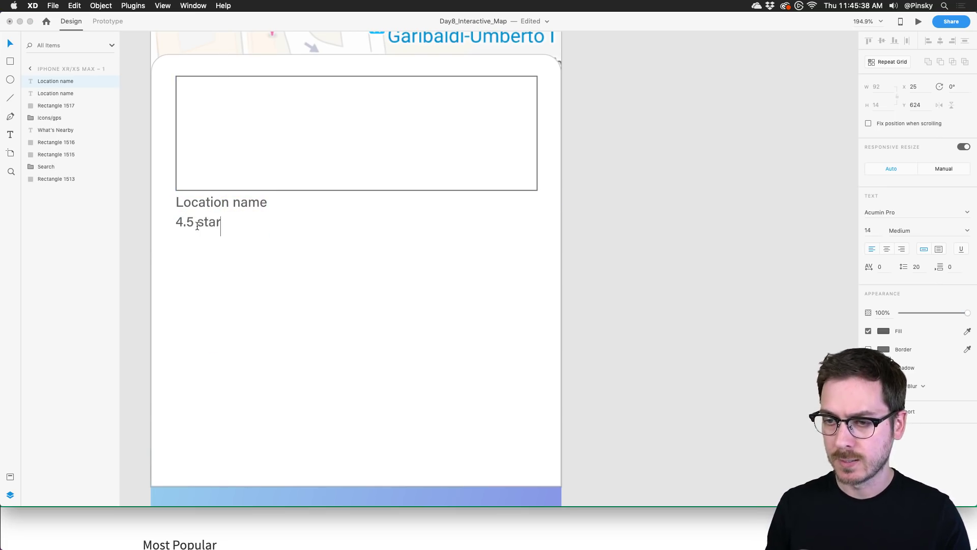
type("s")
key("Escape")
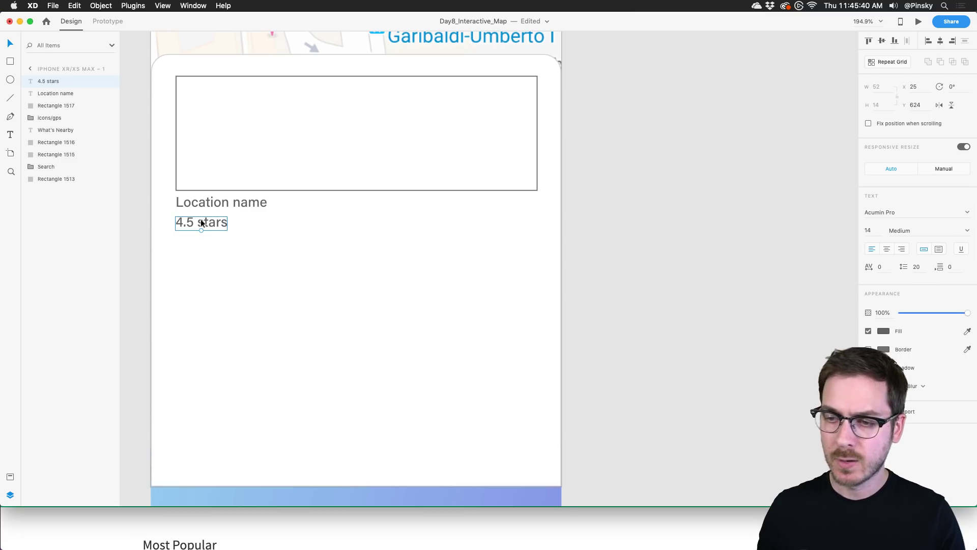
Step: Style "4.5 stars" at size 11 and 50% opacity, and add a copy below it reading "Open • 2.1 mile away"
mouse_move(201, 229)
left_mouse_down()
mouse_move(194, 218)
mouse_move(196, 232)
left_mouse_up()
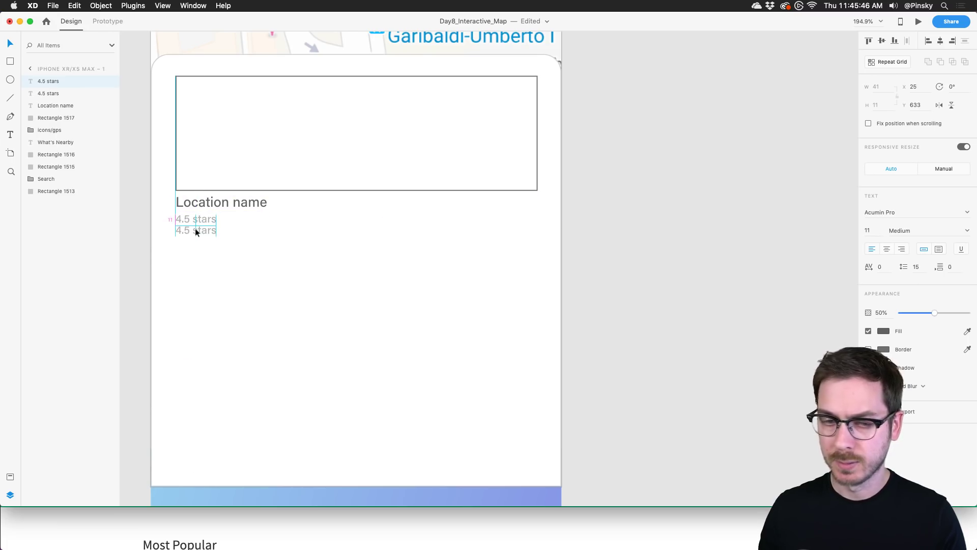
double_click(197, 232)
type("Open ")
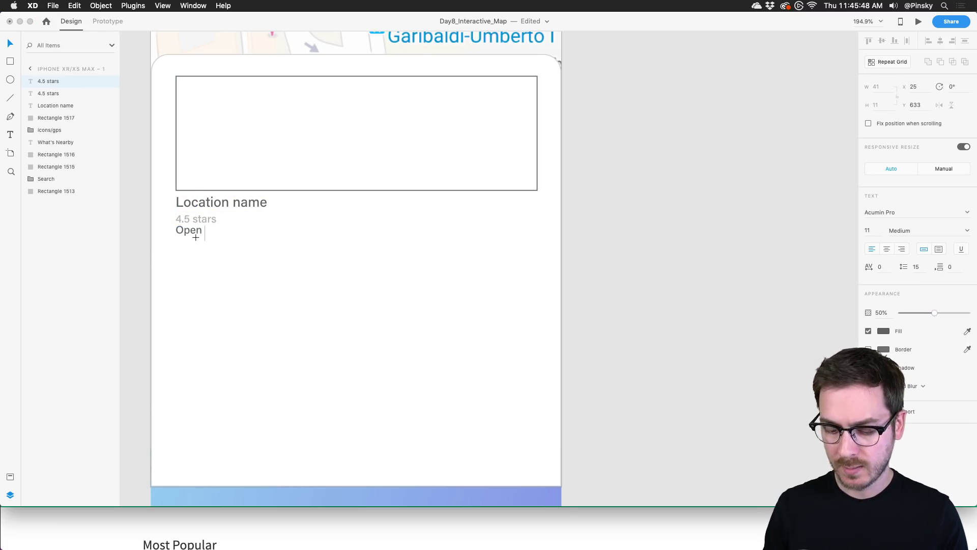
type("•")
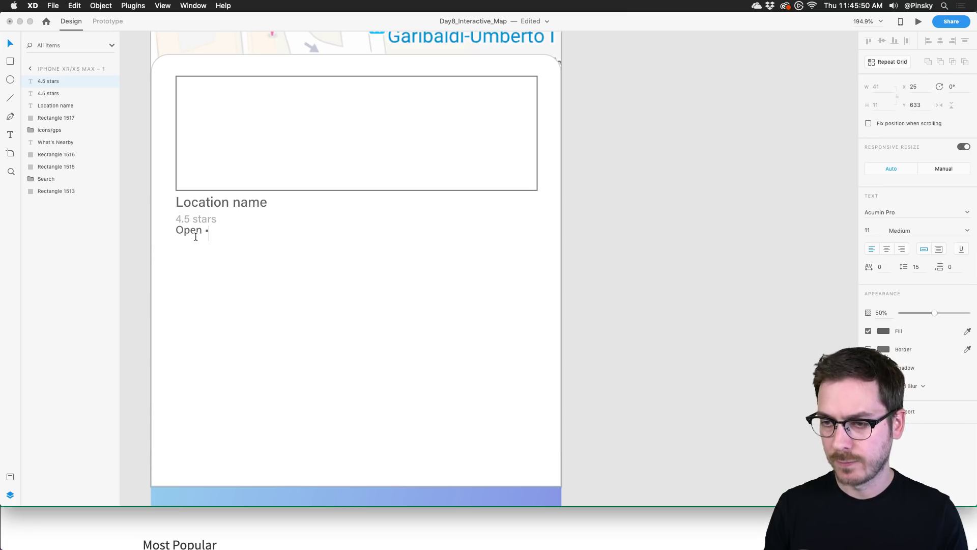
type(" 2.1 mile away")
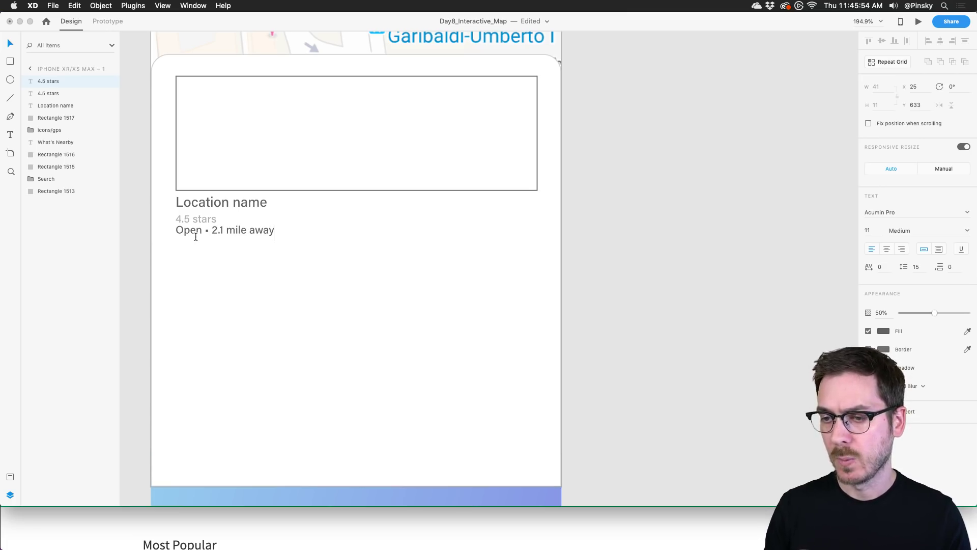
key("Escape")
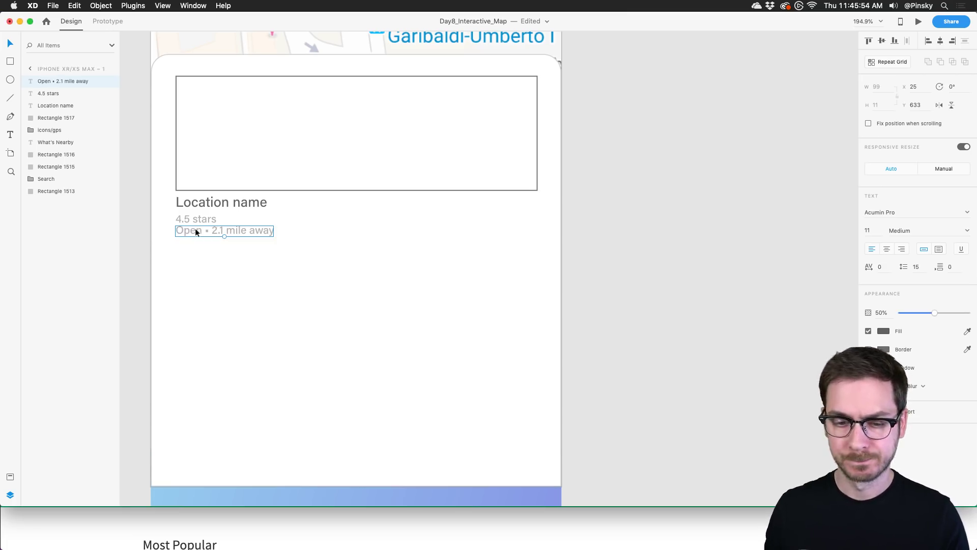
Step: Color the word "Open" yellow-green and position the "Open • 2.1 mile away" line at Y 637
left_click_drag(207, 231, 209, 230)
double_click(181, 236)
double_click(182, 237)
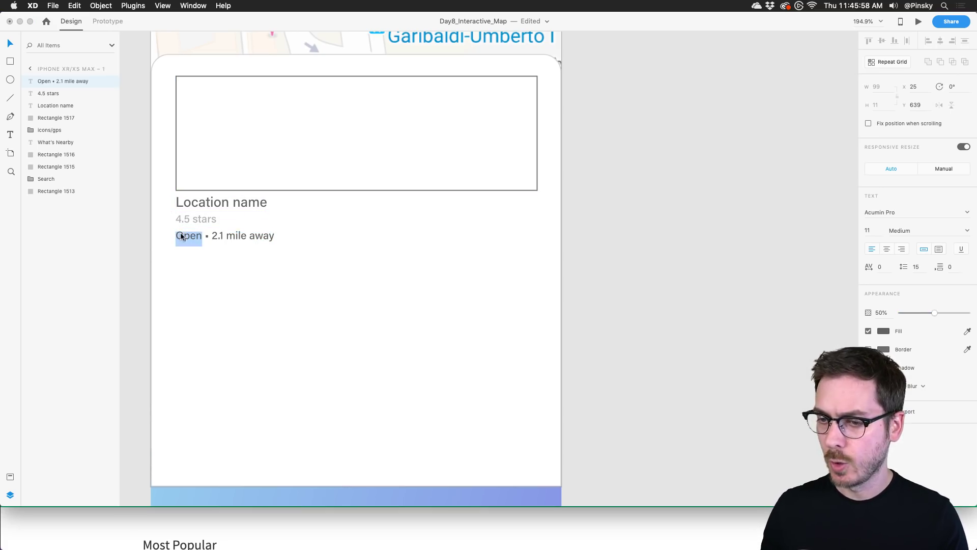
left_click(883, 331)
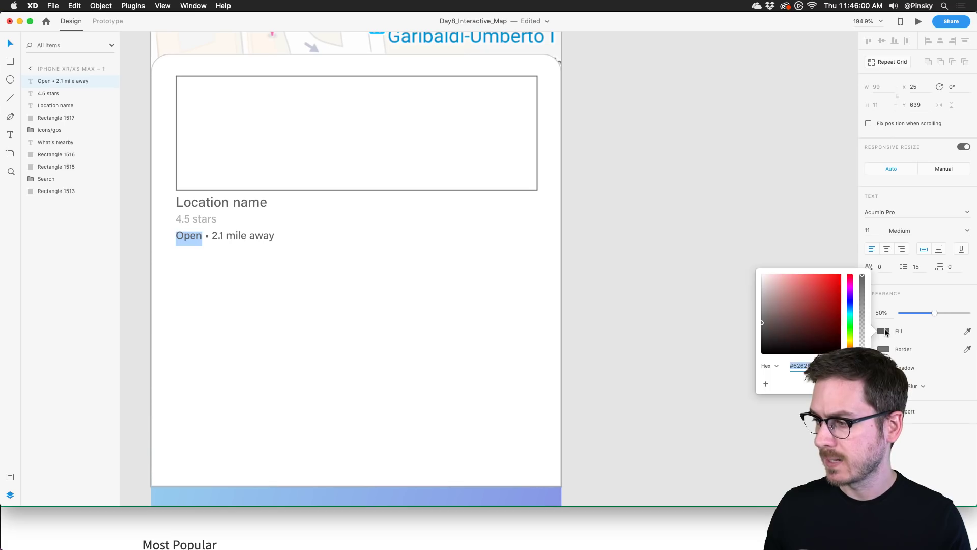
left_click(830, 276)
left_click_drag(848, 327, 850, 340)
left_click_drag(826, 291, 824, 289)
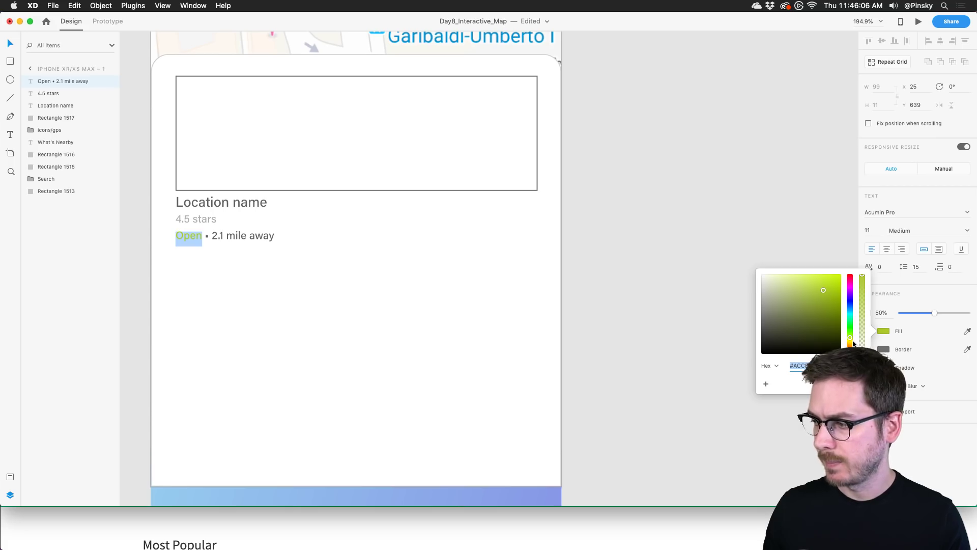
key("Escape")
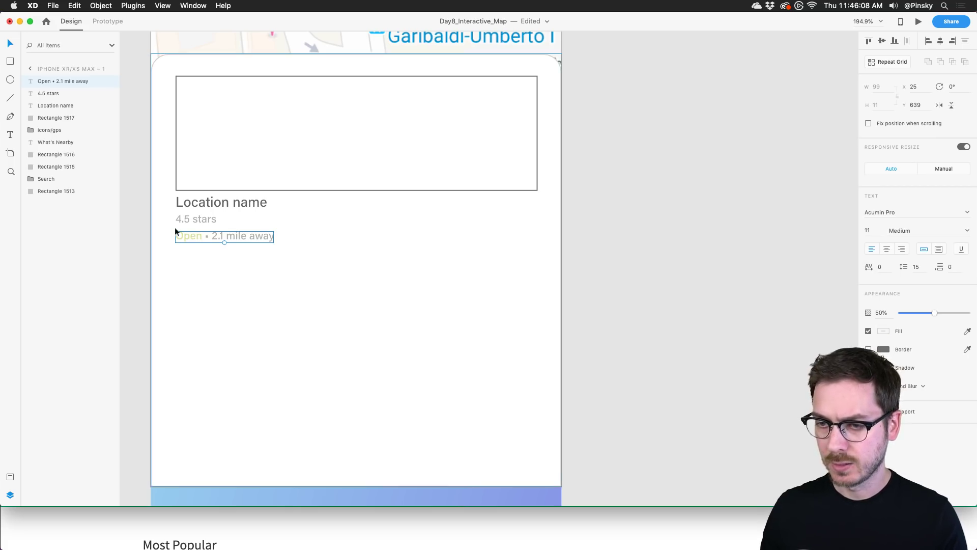
left_click_drag(187, 232, 188, 232)
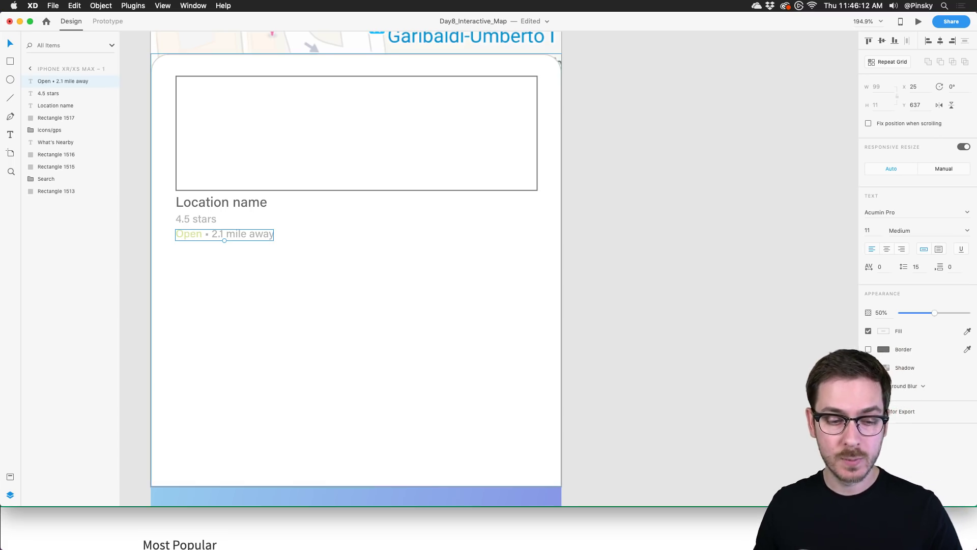
key("super+shift+n")
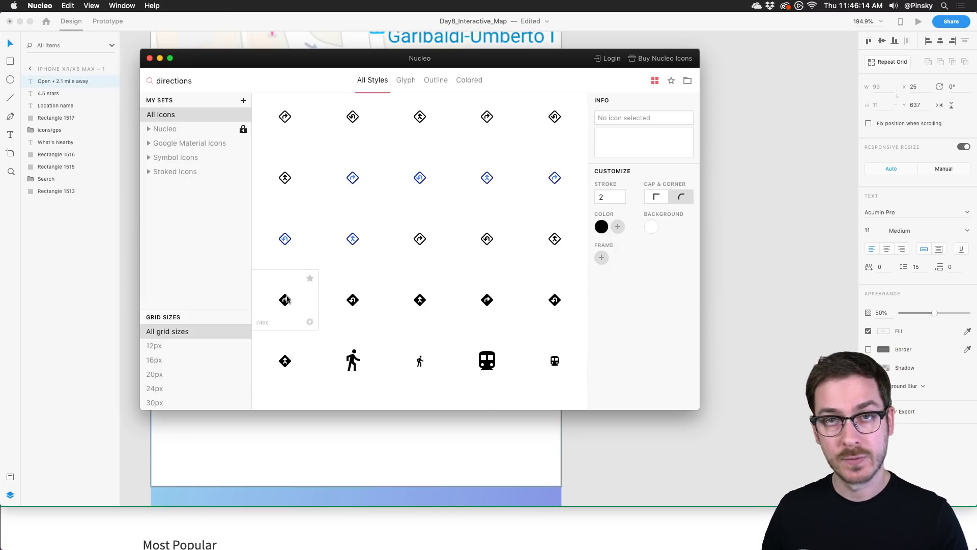
left_click_drag(292, 296, 437, 232)
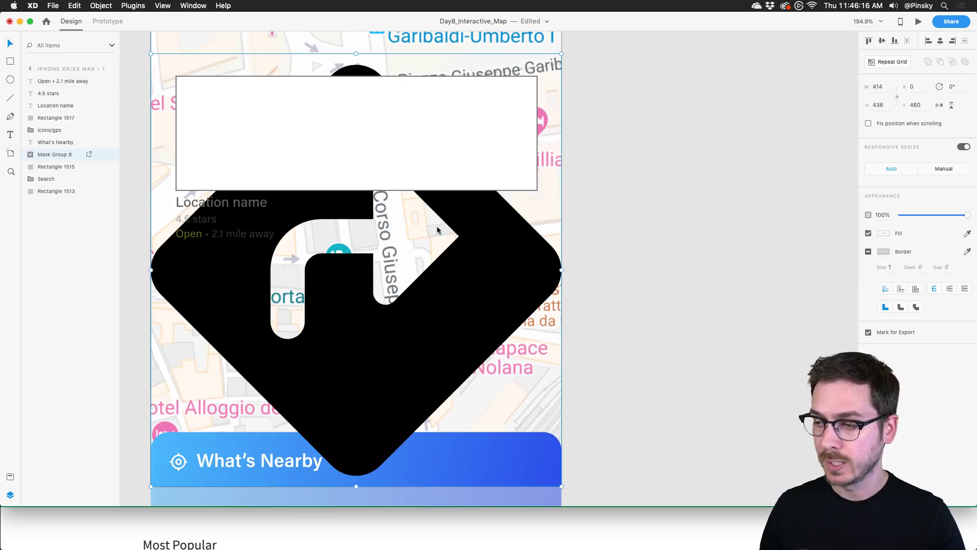
key("super+z")
Step: Switch to Nucleo and place its solid right-turn directions icon level with the location text at X 366, Y 604, filled bright blue
key("super+shift+n")
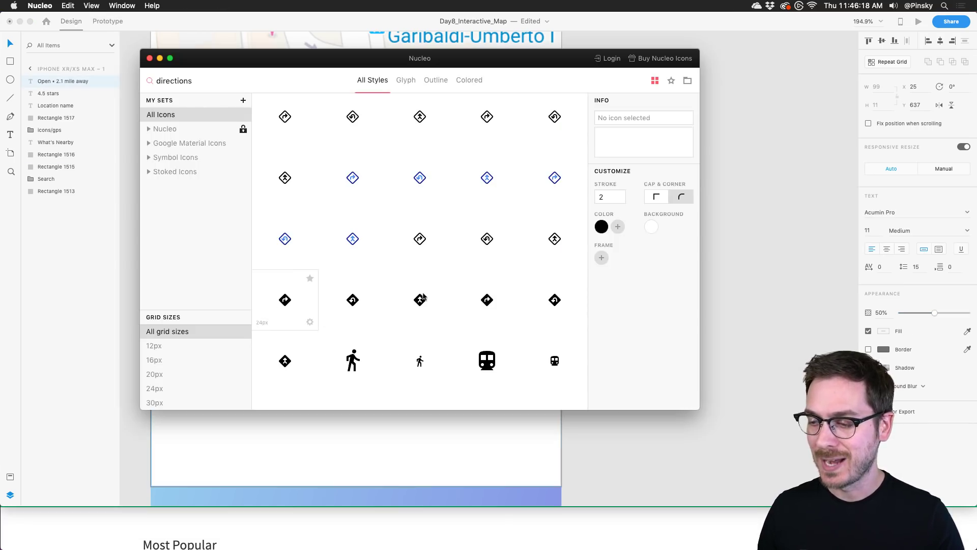
left_click_drag(285, 300, 524, 215)
left_click(885, 234)
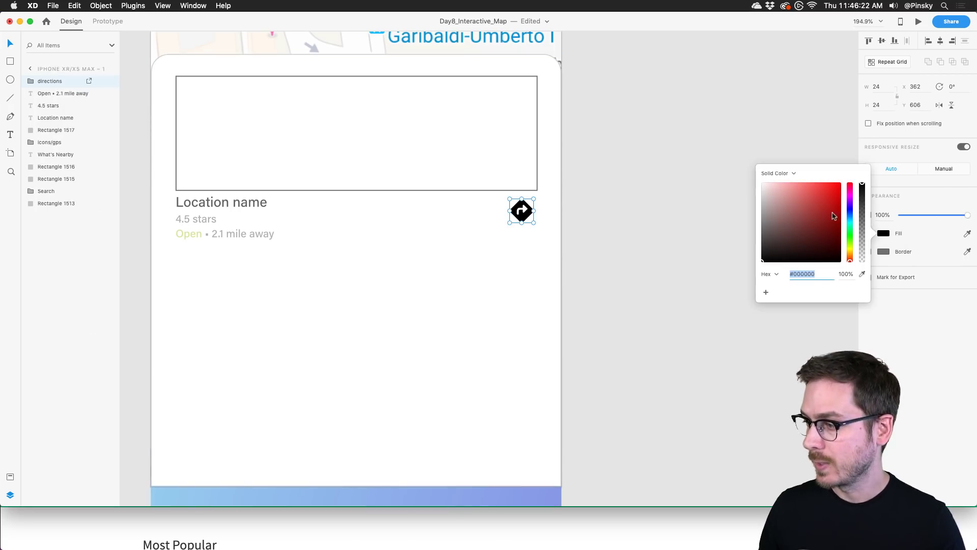
left_click_drag(849, 215, 849, 221)
left_click(835, 190)
left_click(897, 357)
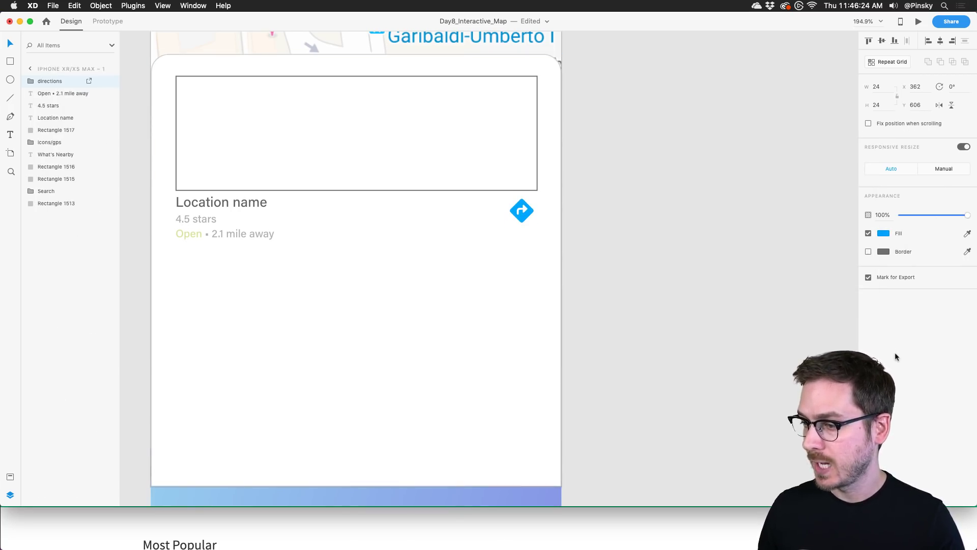
left_click(527, 211)
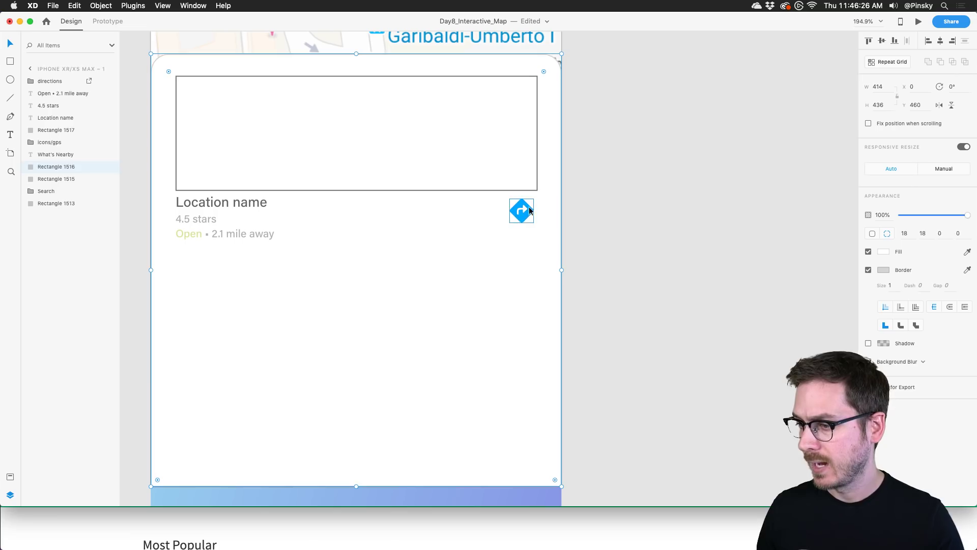
left_click_drag(529, 211, 533, 209)
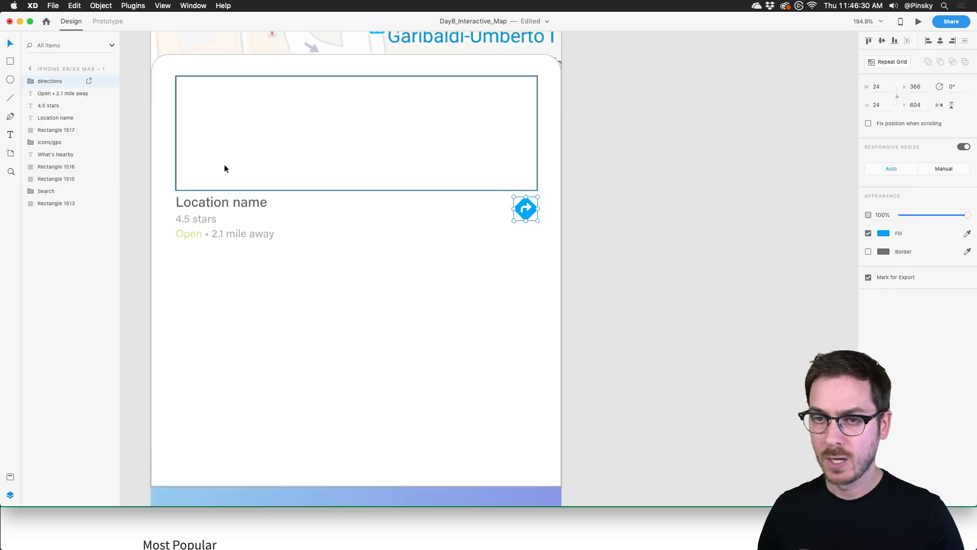
Step: Make a repeat grid from the outlined rectangle, its three text lines and the directions icon, excluding the background panels
left_click_drag(135, 97, 564, 243)
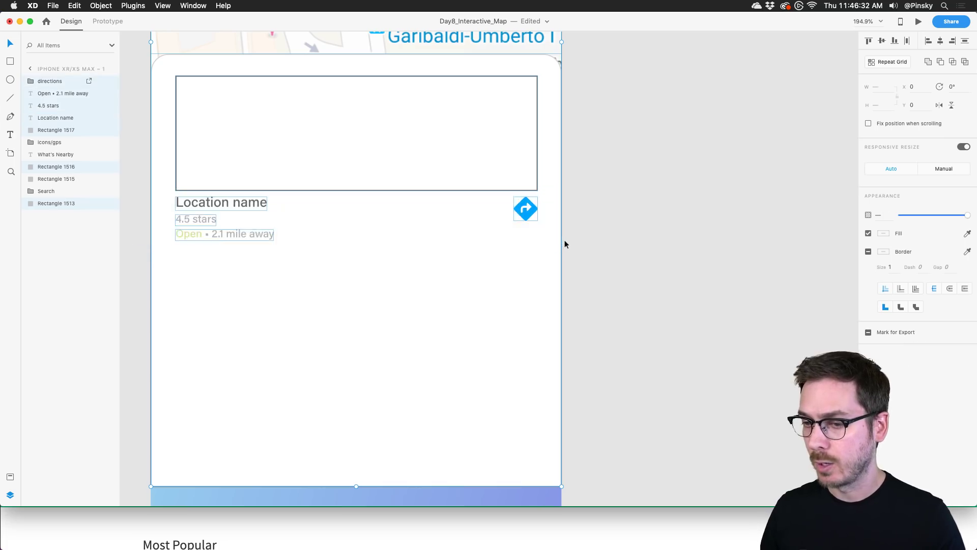
scroll(564, 240, "up", 3)
left_click(545, 182, "shift")
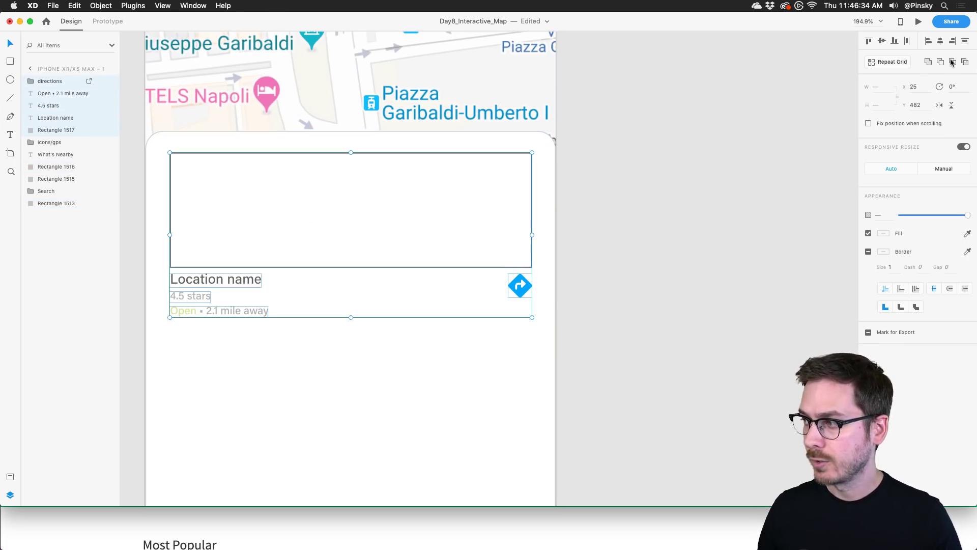
left_click(881, 62)
Step: Extend the repeat grid downward to three location cards with wider spacing between them, 570 high overall
scroll(362, 302, "down", 3)
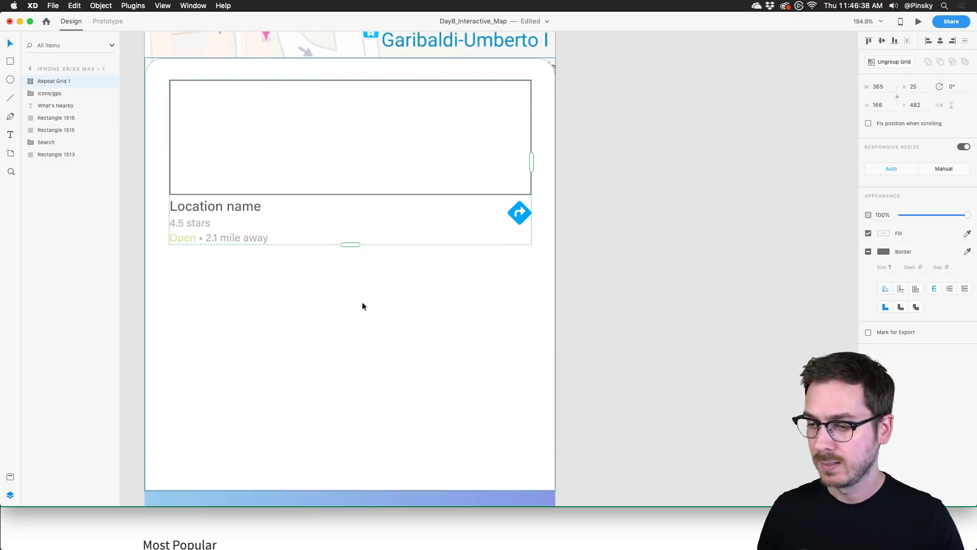
scroll(356, 291, "down", 3)
left_click_drag(357, 258, 349, 467)
left_click_drag(313, 359, 312, 368)
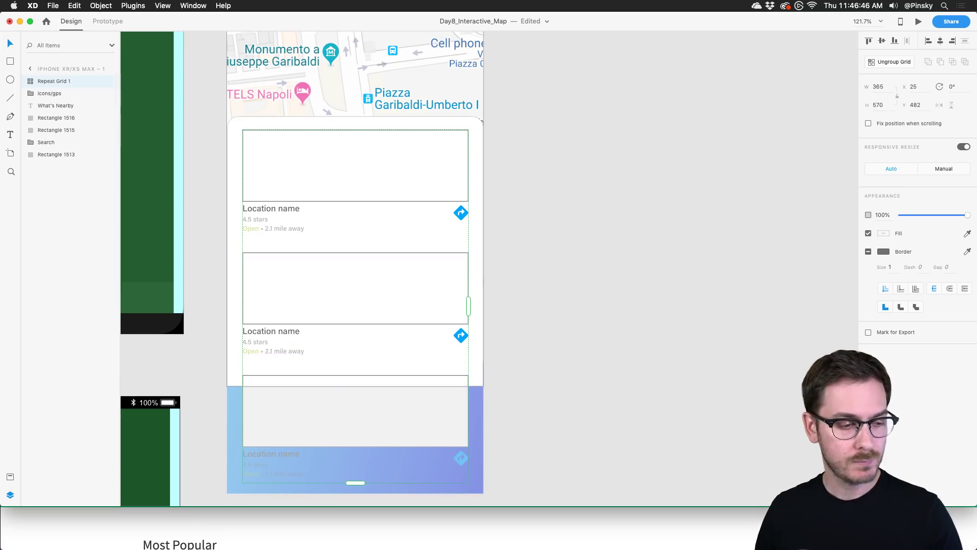
Step: Fill the repeat grid's rectangles with the four food photos from Finder's Food folder and turn off their border
key("super+Tab")
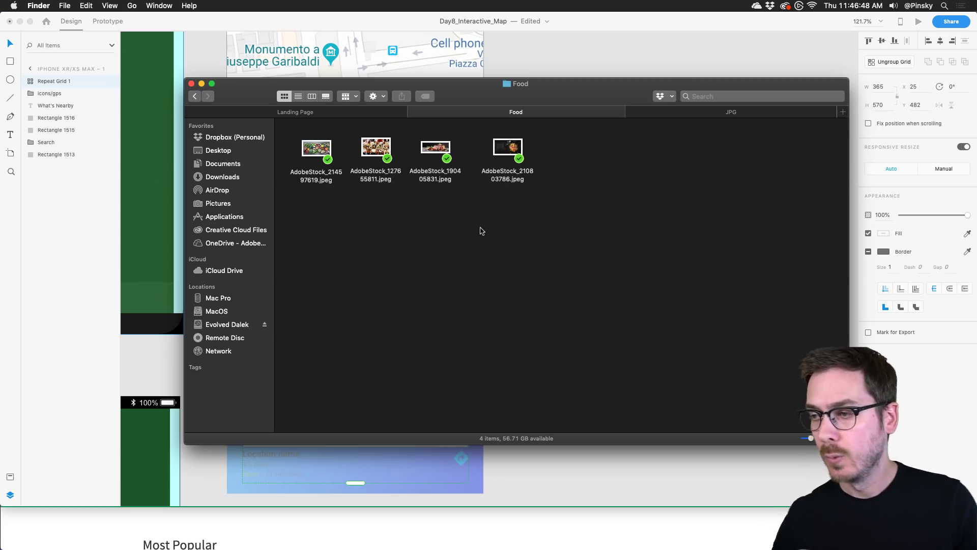
left_click(319, 144)
left_click(556, 241)
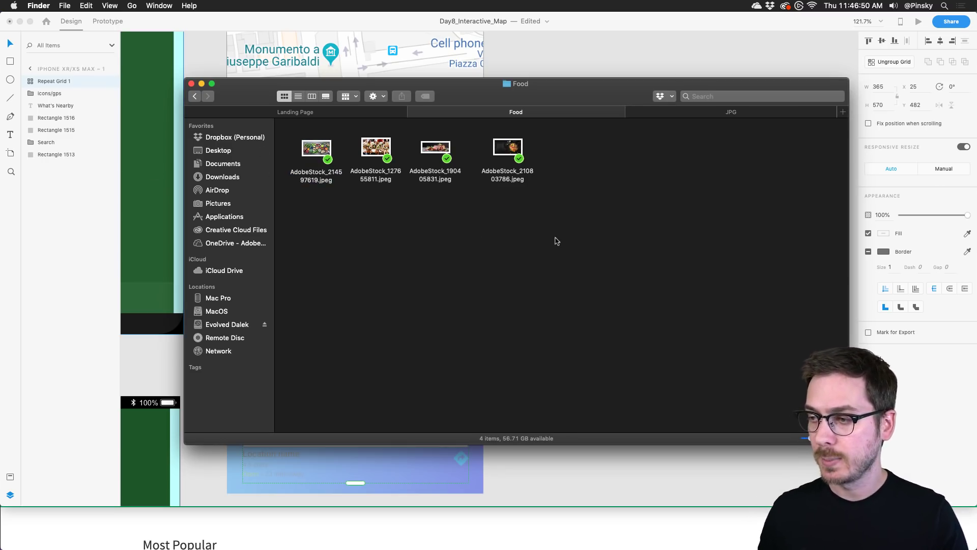
left_click_drag(544, 225, 318, 154)
key("super+Tab")
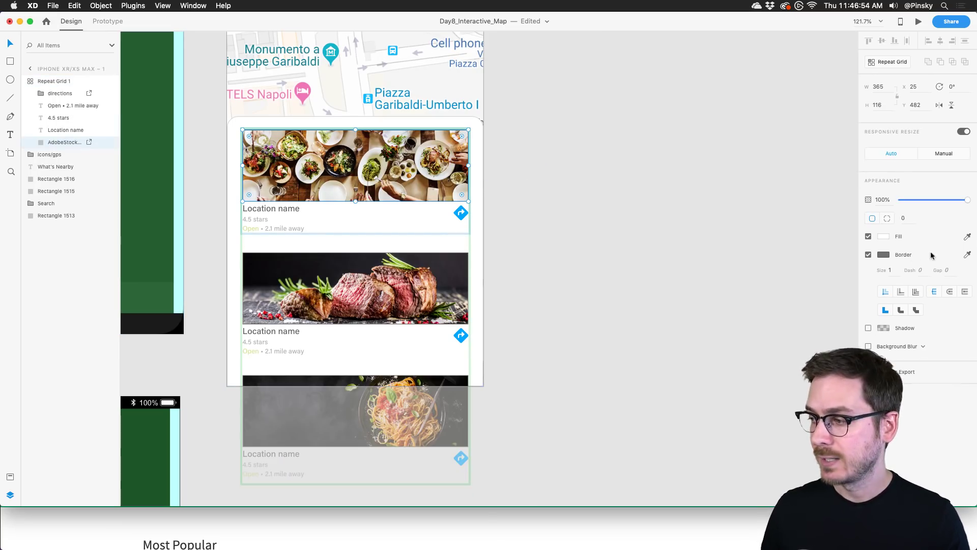
left_click(869, 255)
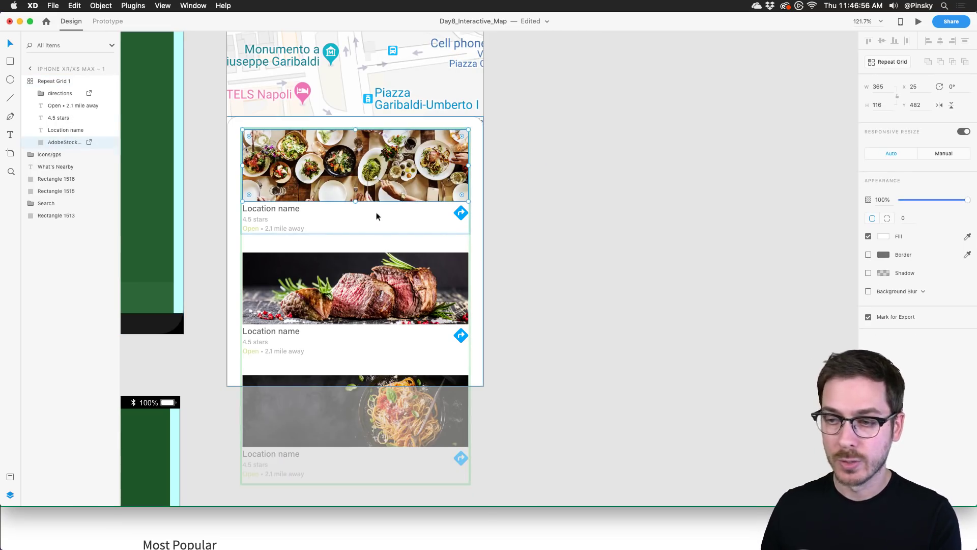
Step: Group the location cards' repeat grid with its white rounded background panel and name the group Locations
left_click(449, 189)
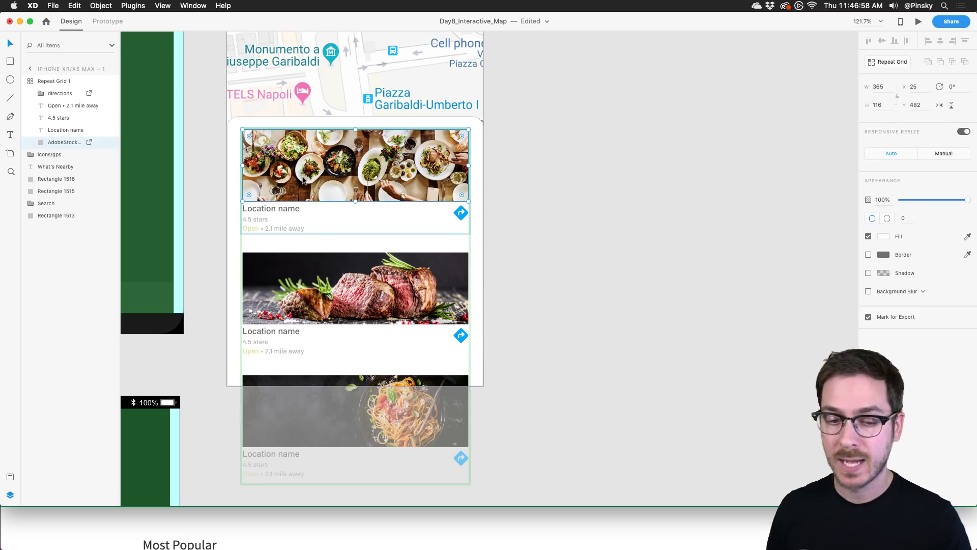
left_click(541, 215)
left_click(323, 152)
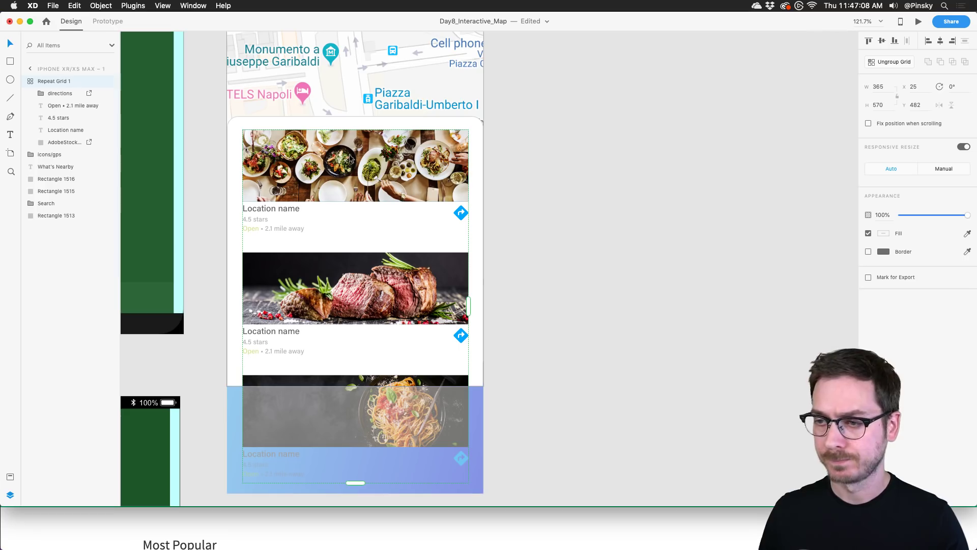
left_click(30, 81)
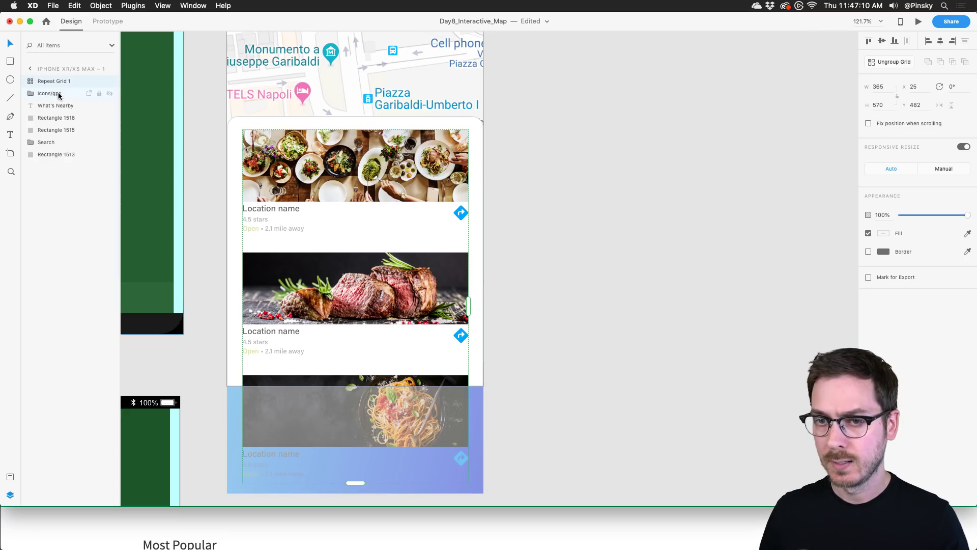
left_click(49, 105)
left_click(52, 118)
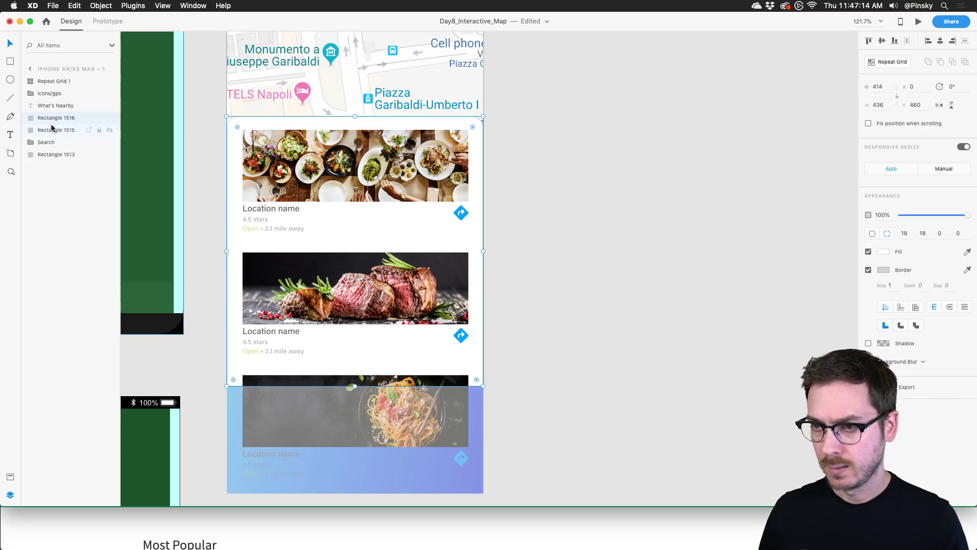
left_click(51, 80)
key("super+g")
double_click(50, 81)
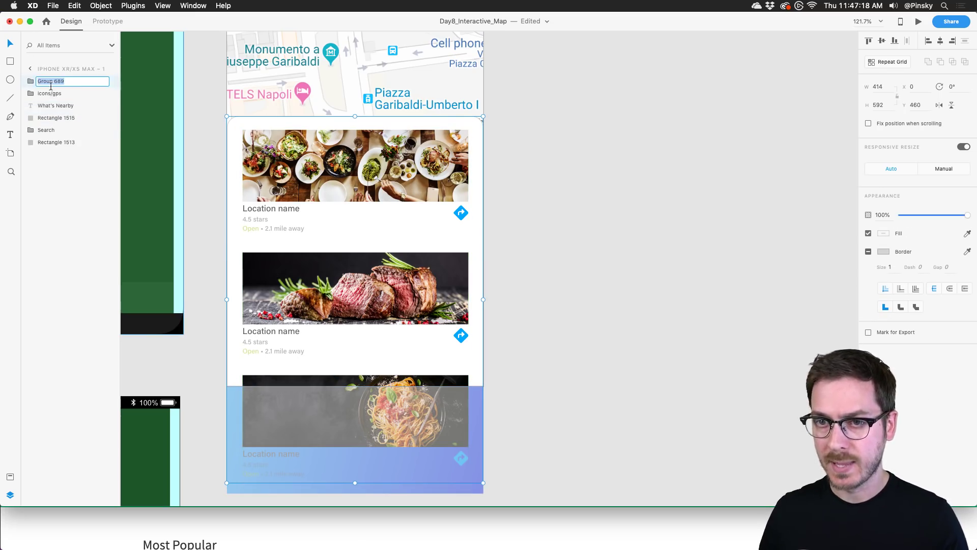
key("Return")
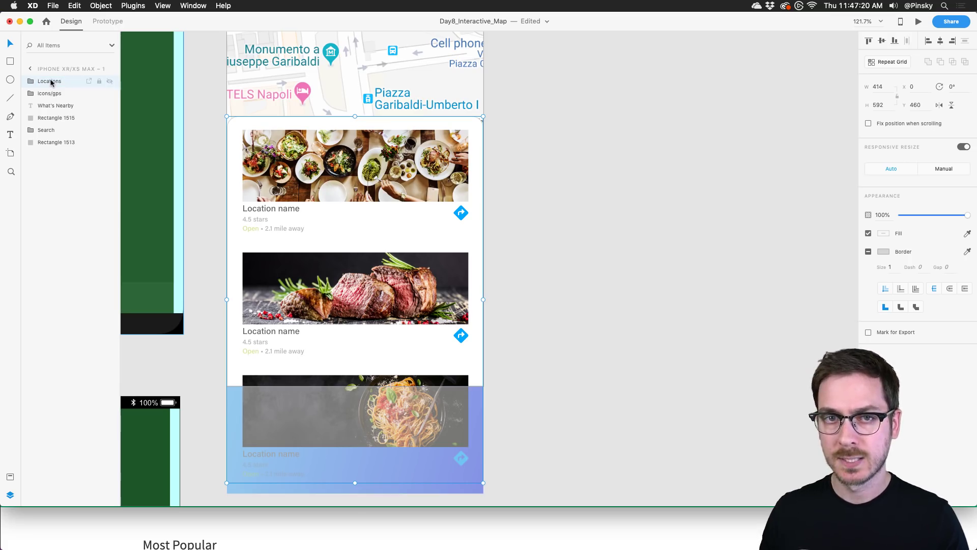
Step: Hide the Locations group, then group the GPS icon, What's Nearby text and blue gradient panel as Nearby
left_click(50, 92)
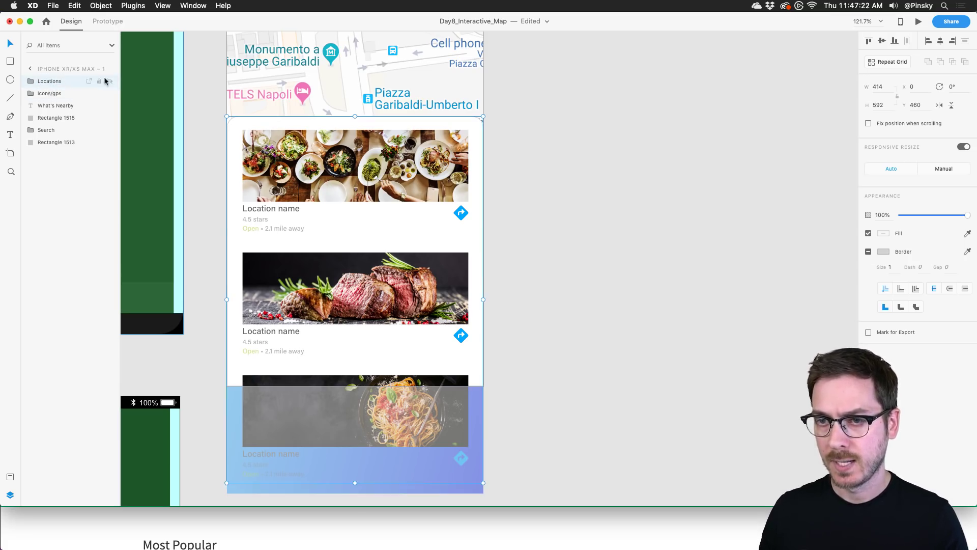
left_click(110, 81)
left_click(63, 93)
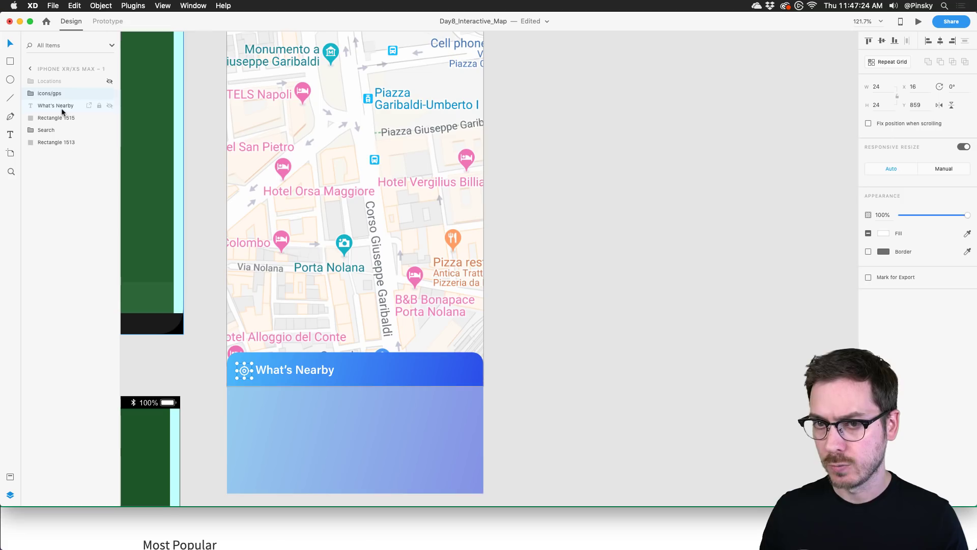
left_click(62, 107)
left_click(62, 118, "shift")
left_click(57, 93, "shift")
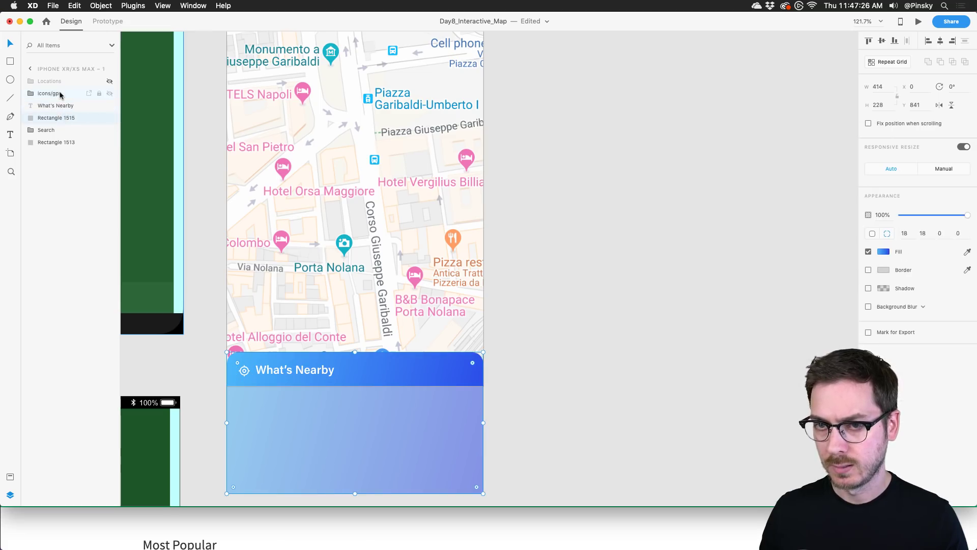
key("super+g")
double_click(56, 94)
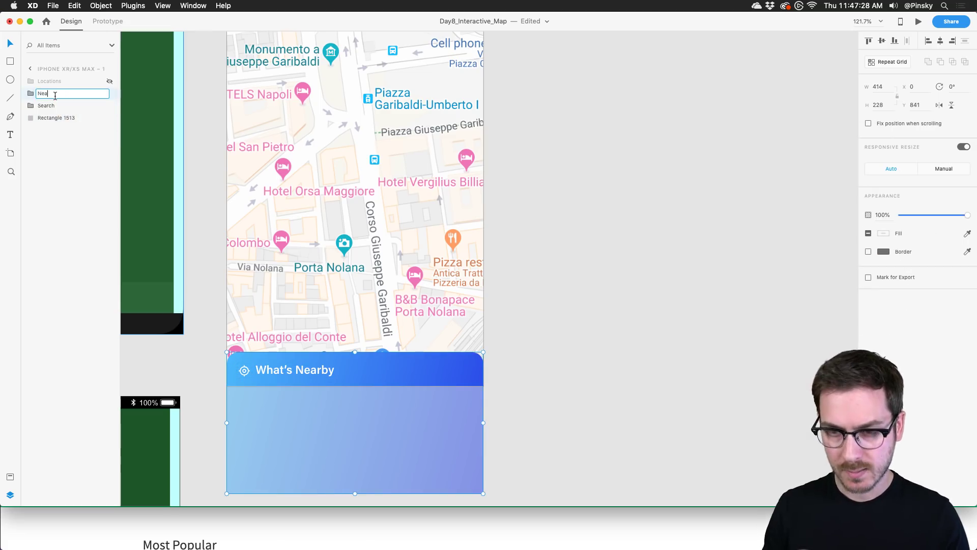
type("Nearby")
key("Return")
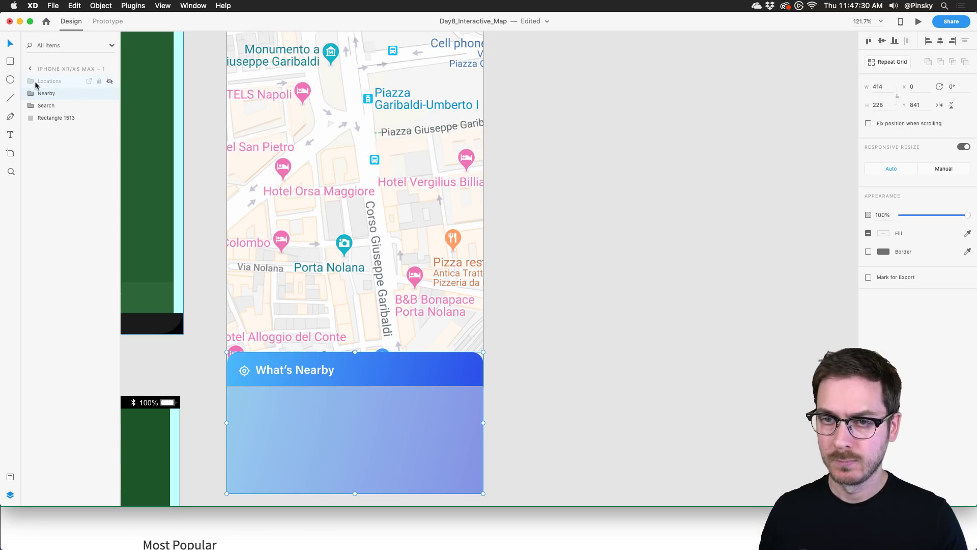
Step: Group Locations and Nearby together and name the new group Bottom Bar
left_click(71, 84, "shift")
key("super+g")
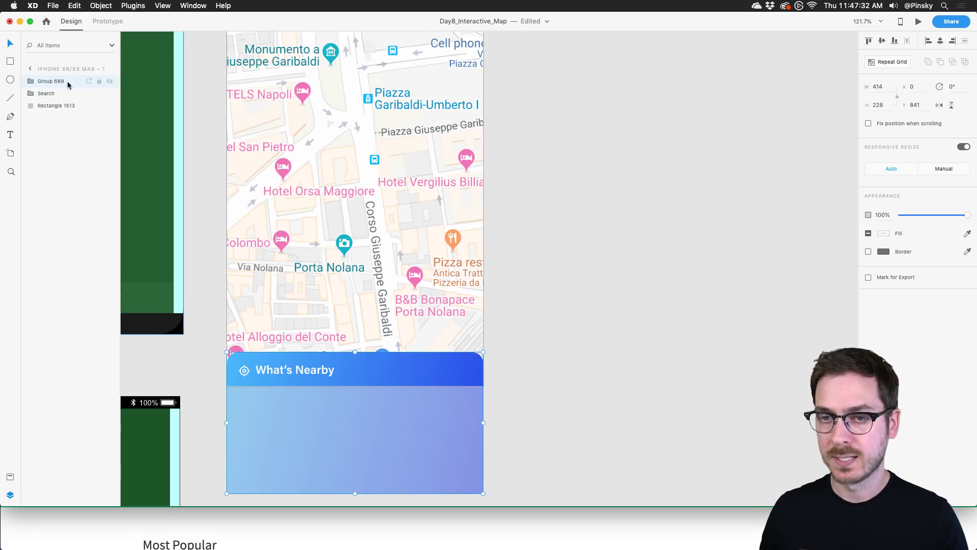
double_click(52, 82)
type("Bot")
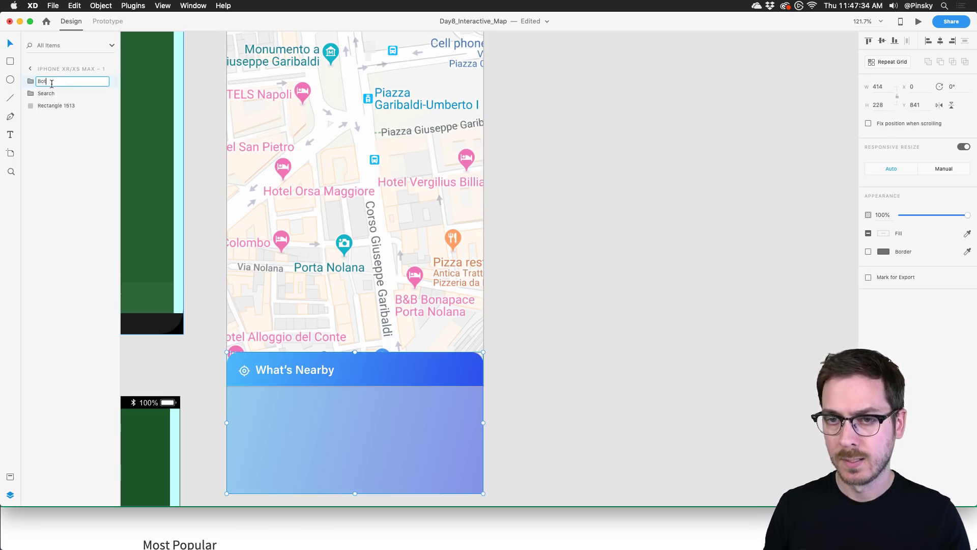
type("tom Bar")
key("Return")
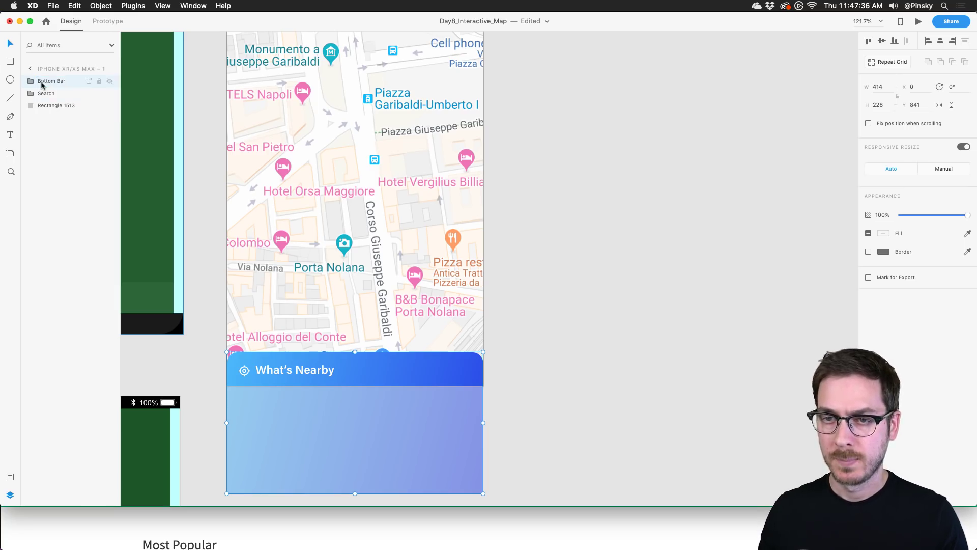
Step: Unhide the Locations group inside Bottom Bar and move it down to just below the artboard's lower edge
left_click(31, 81)
left_click(109, 93)
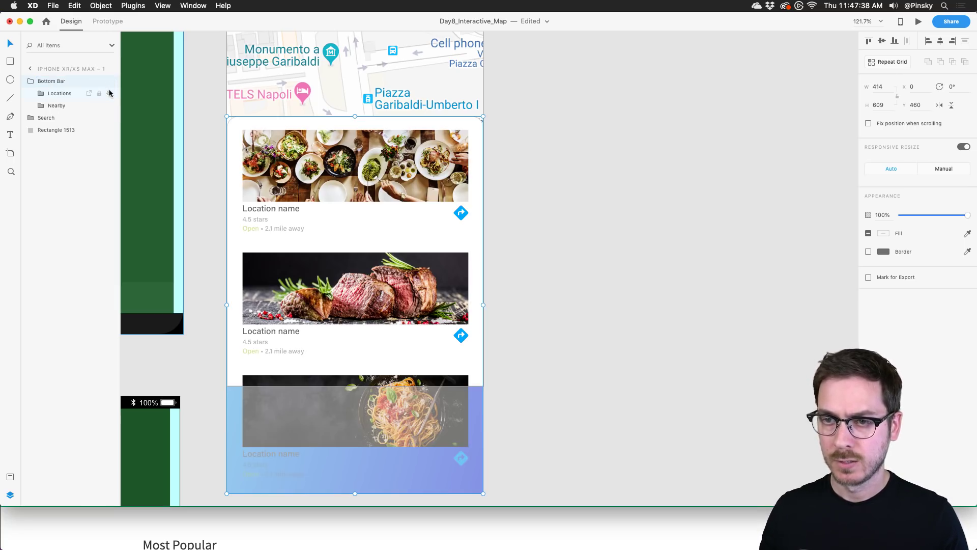
left_click(353, 178)
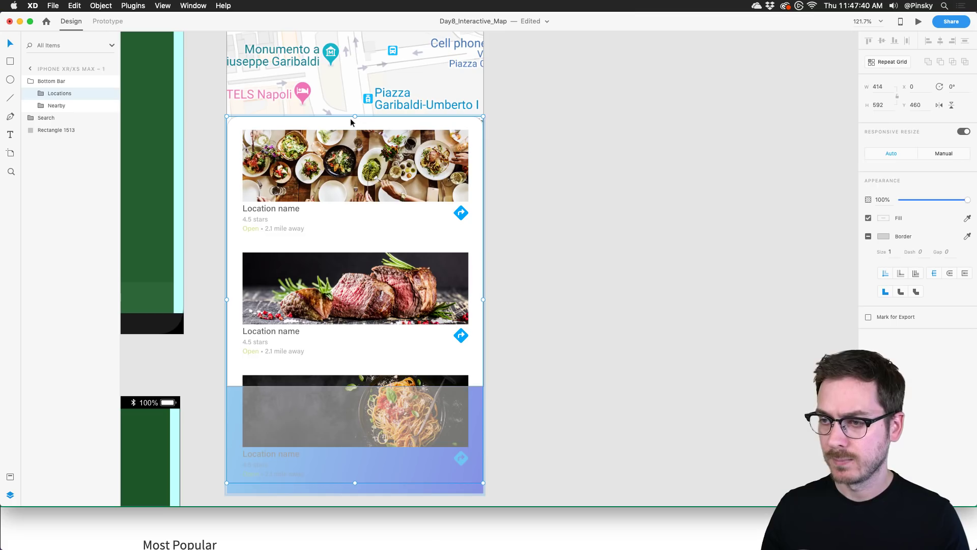
left_click_drag(350, 120, 338, 276)
left_click(614, 233)
scroll(614, 233, "down", 5)
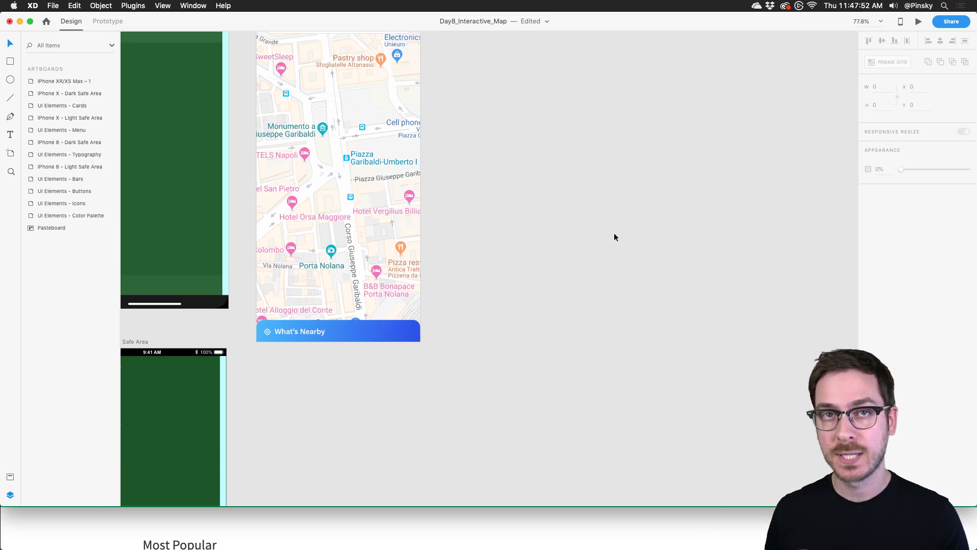
scroll(614, 234, "up", 3)
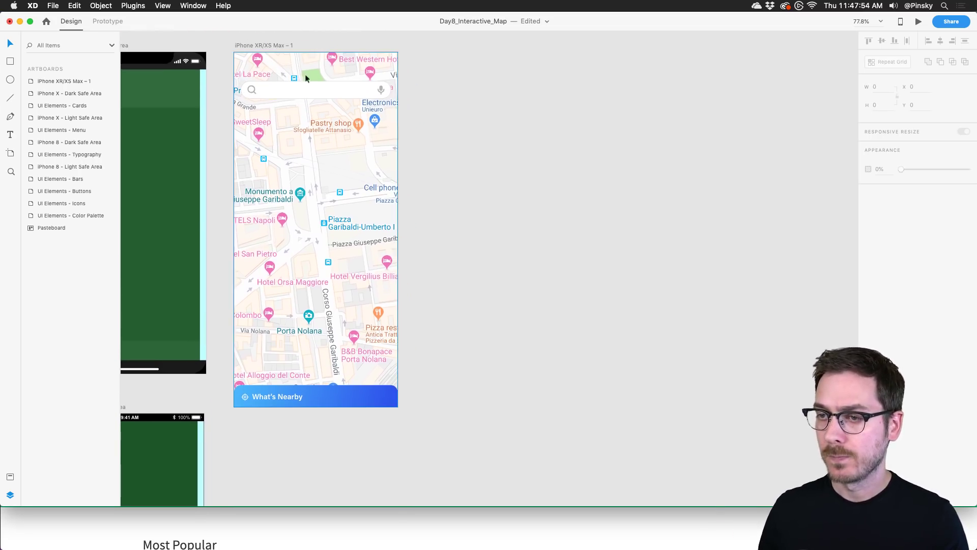
Step: Draw a white circle about 51 × 51 on the map's lower right, just above the What's Nearby bar
left_click(256, 48)
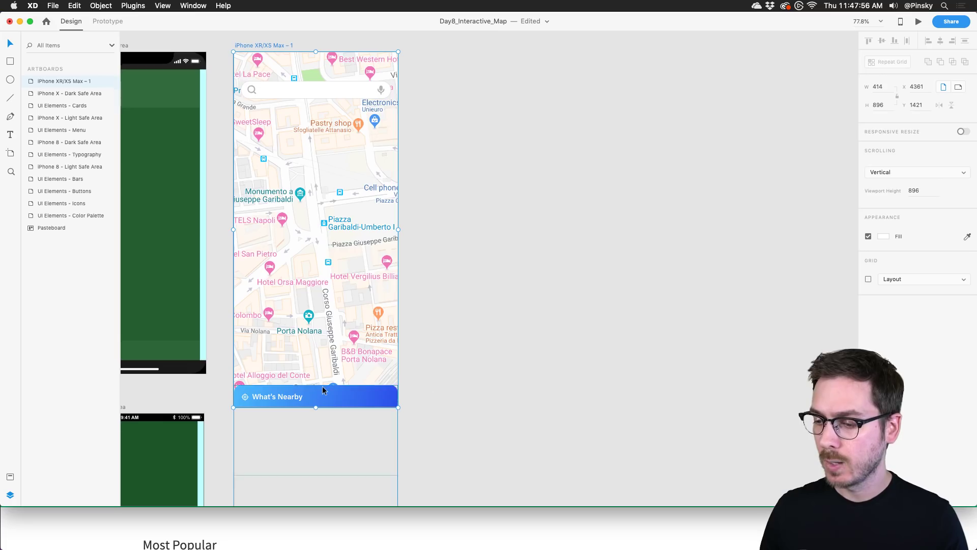
scroll(323, 388, "up", 3)
scroll(322, 386, "up", 3)
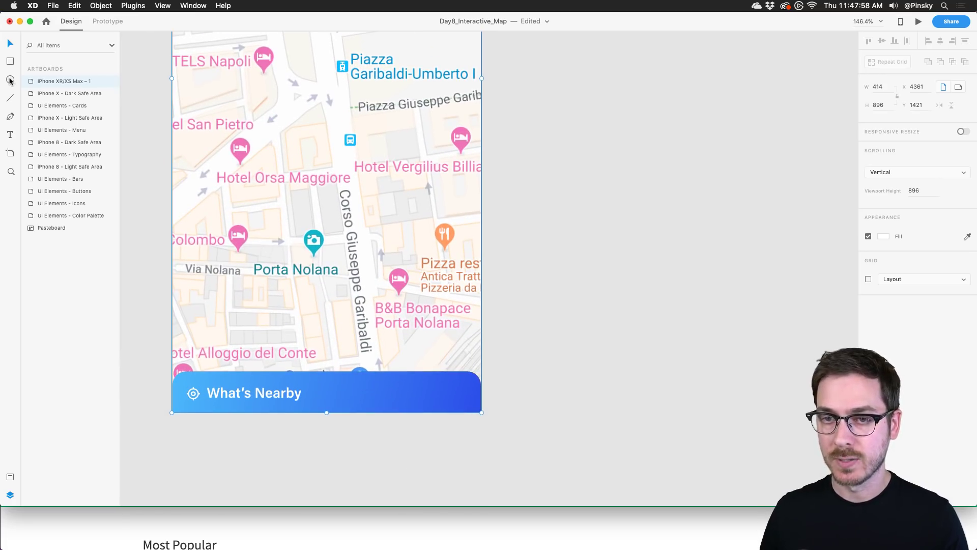
left_click_drag(389, 281, 458, 341)
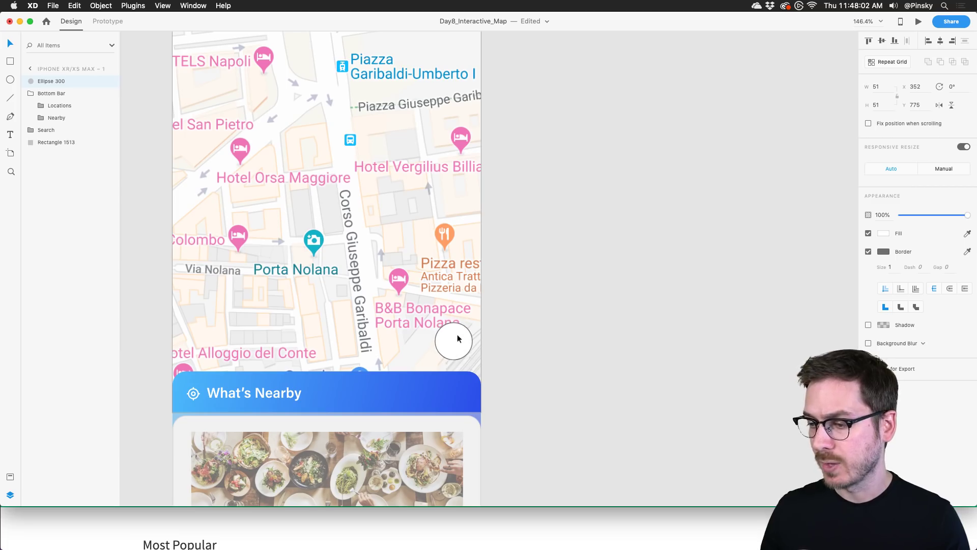
Step: Remove the circle's border and give it a shadow with X 0, Y 3 and blur 3
left_click(868, 251)
left_click(868, 270)
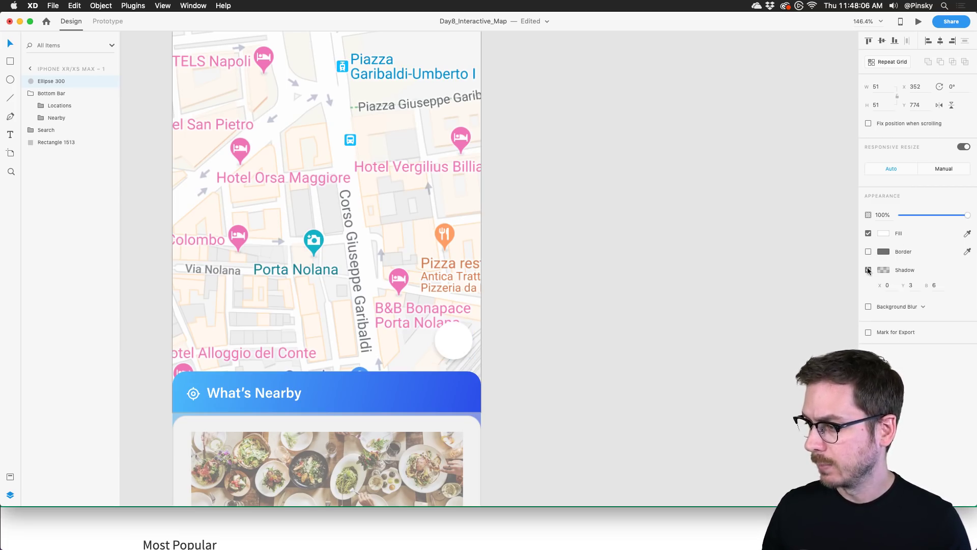
left_click(936, 286)
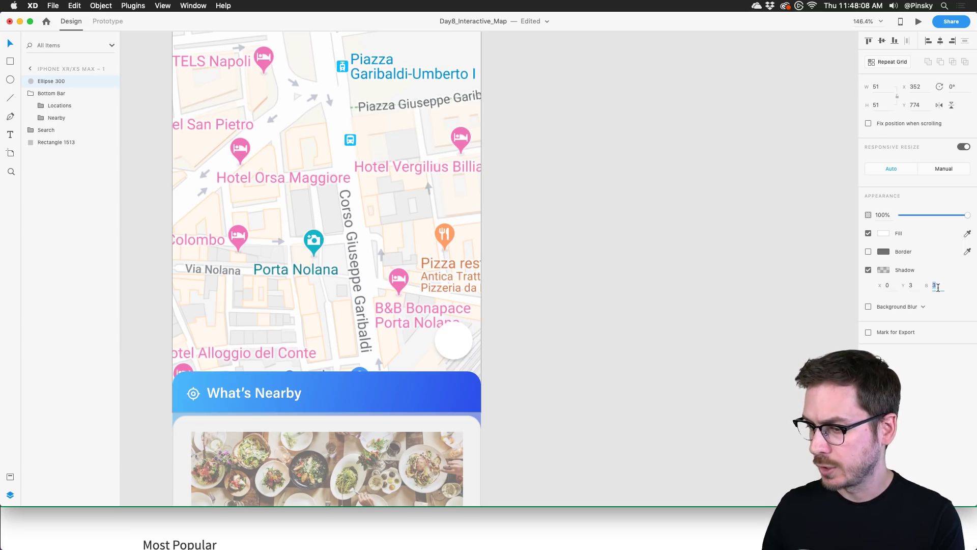
type("3")
key("Return")
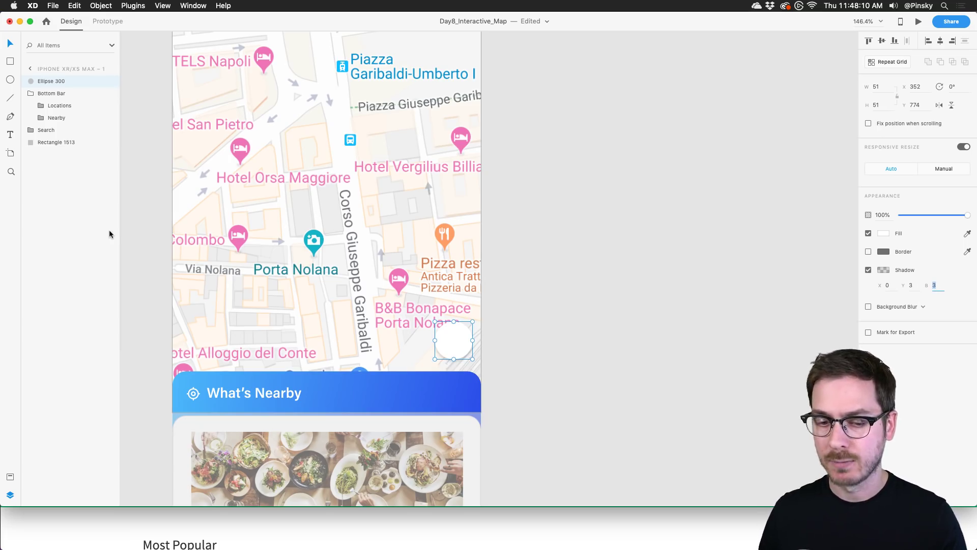
Step: Copy the map pin icon from the UI Elements – Icons artboard into the white circle, enlarged to about 22 × 26.7
scroll(217, 251, "down", 5)
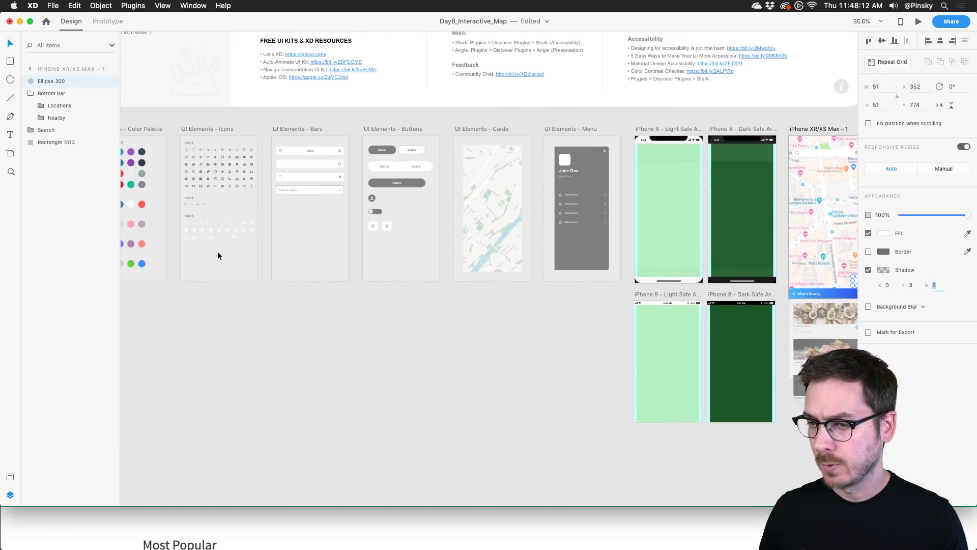
scroll(212, 151, "up", 5)
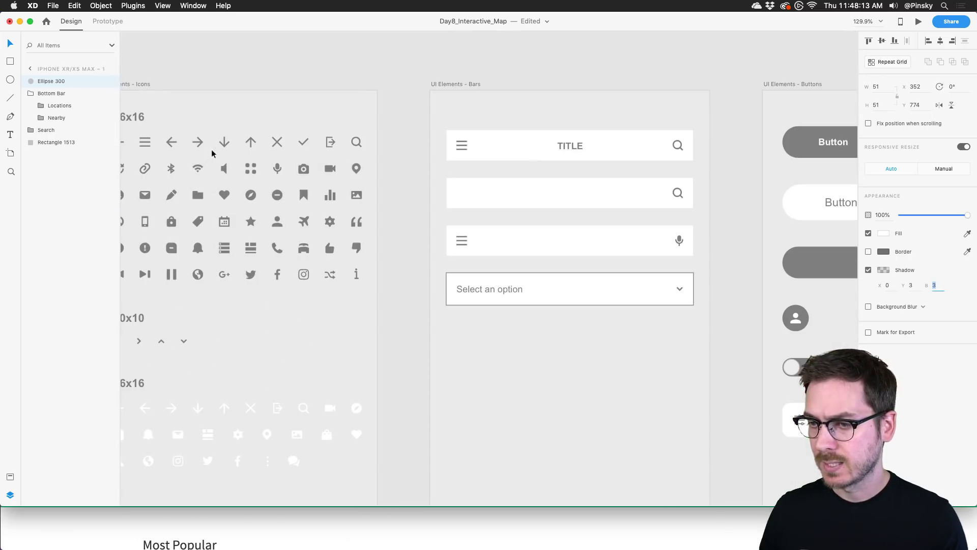
left_click(357, 169)
scroll(643, 249, "right", 15)
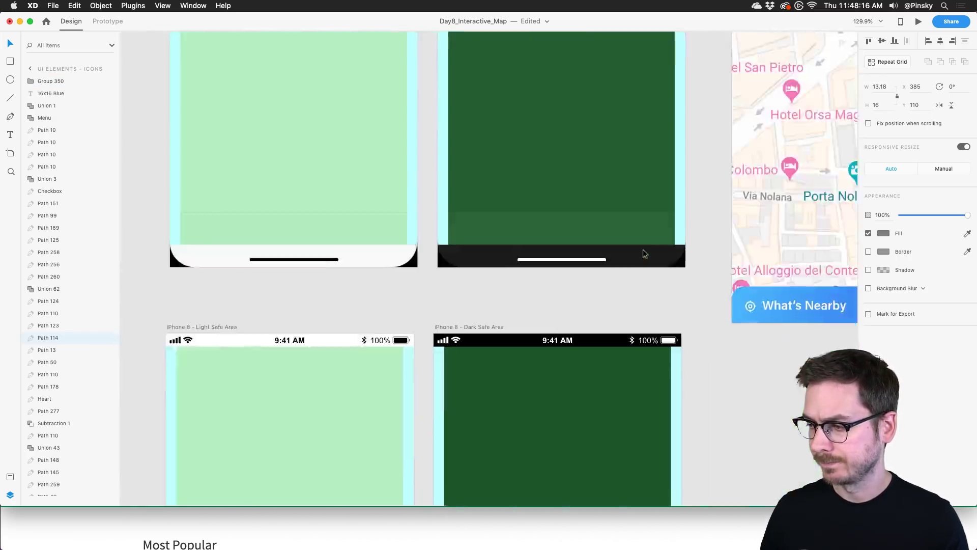
scroll(642, 253, "right", 10)
scroll(642, 253, "left", 15)
scroll(643, 253, "right", 5)
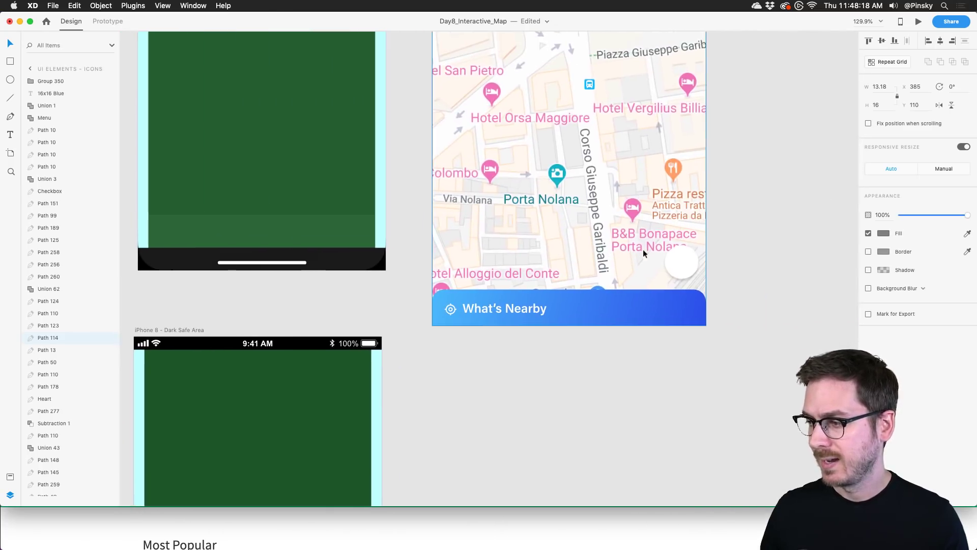
key("super+v")
scroll(679, 257, "up", 3)
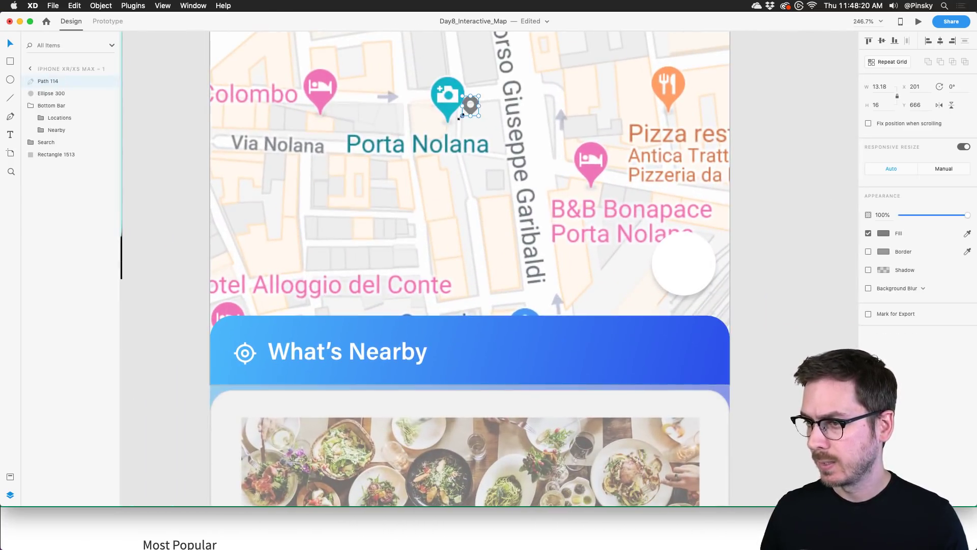
left_click_drag(460, 116, 701, 278)
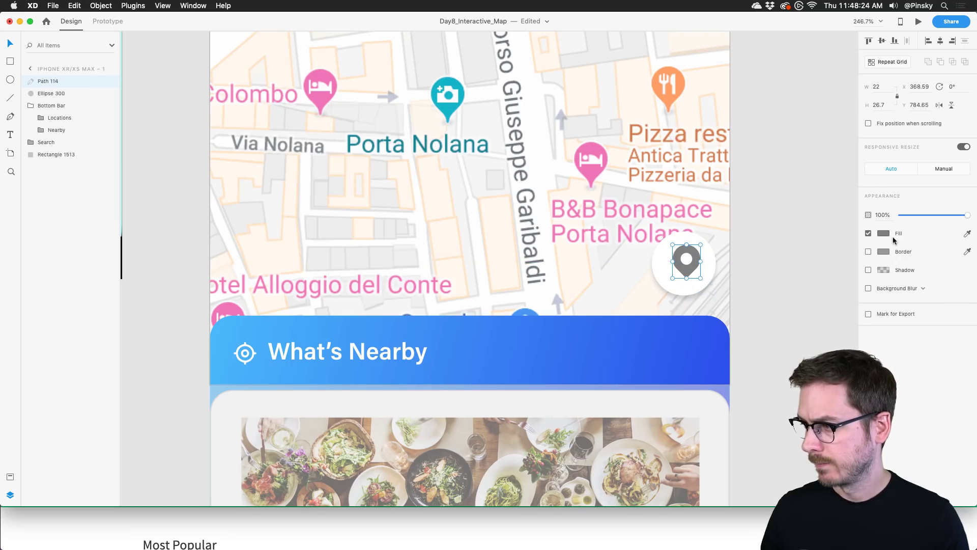
Step: Fill the pin with the light blue sampled from the What's Nearby bar and centre it in the circle
left_click(967, 233)
left_click(277, 325)
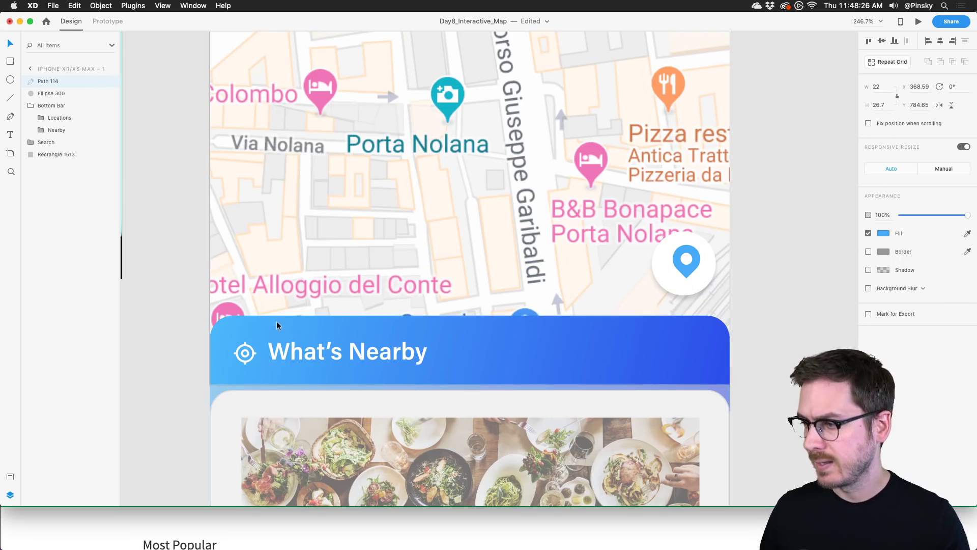
left_click_drag(686, 271, 684, 273)
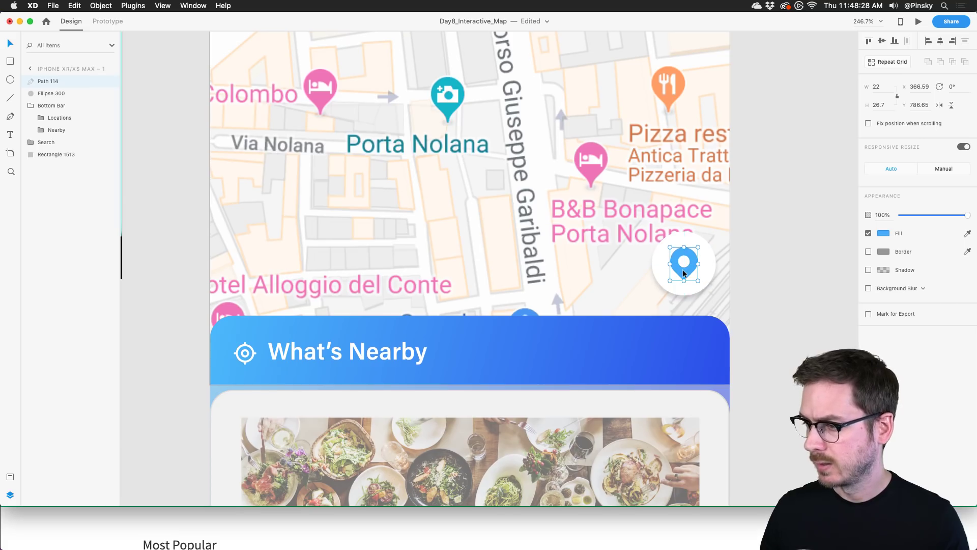
Step: Group the pin icon with its white circle and name the group Pin
left_click(65, 94, "shift")
key("super+g")
double_click(50, 82)
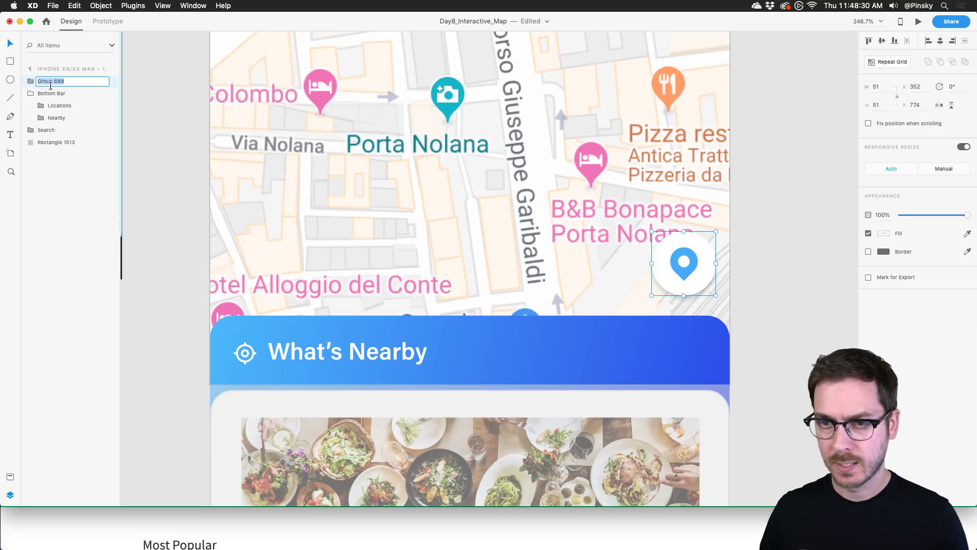
type("Pin")
key("Return")
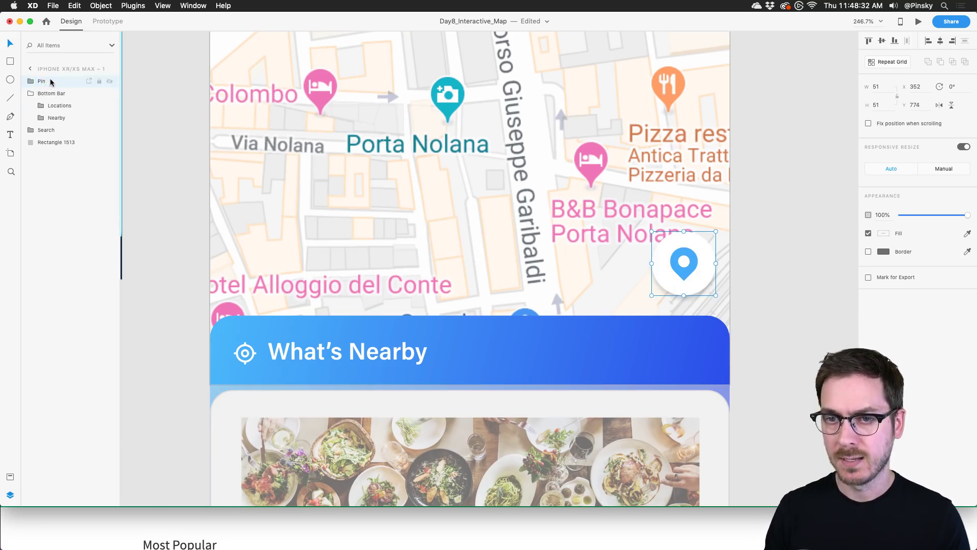
scroll(607, 126, "down", 5)
left_click(561, 166)
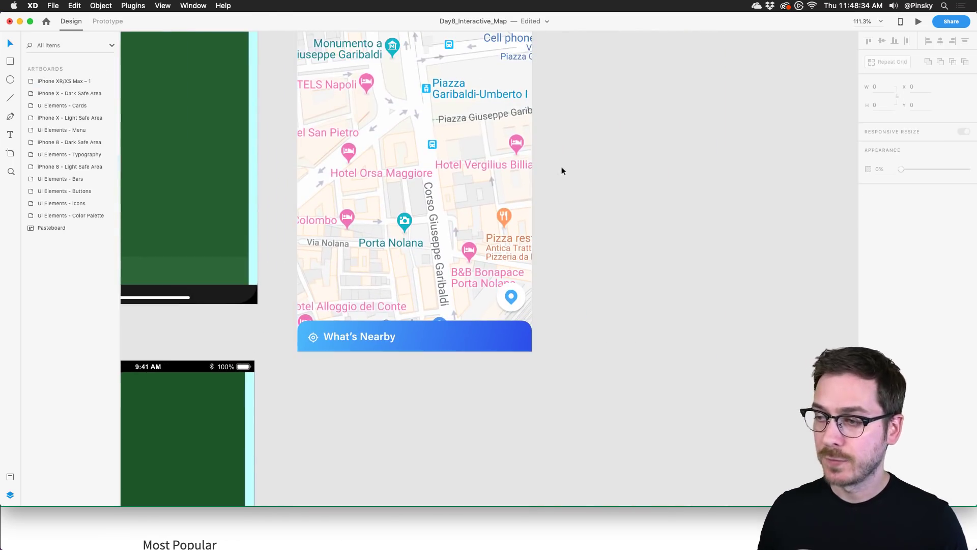
scroll(643, 207, "down", 3)
scroll(509, 290, "up", 1)
scroll(509, 290, "right", 2)
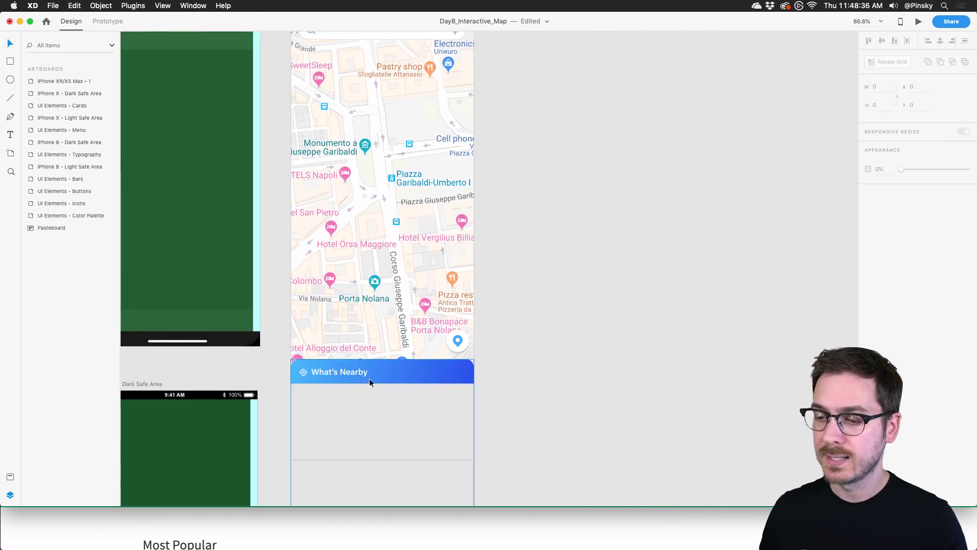
left_click(384, 367)
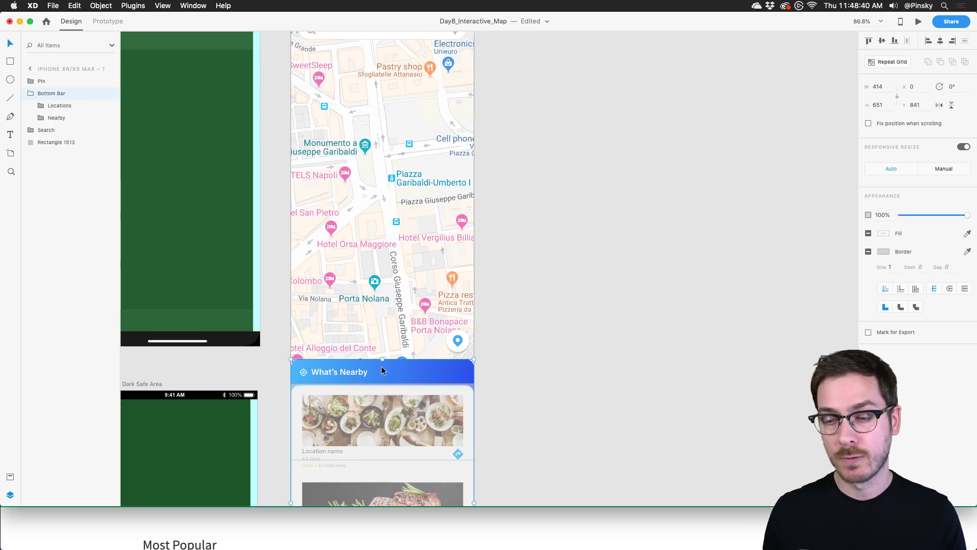
left_click_drag(382, 367, 381, 364)
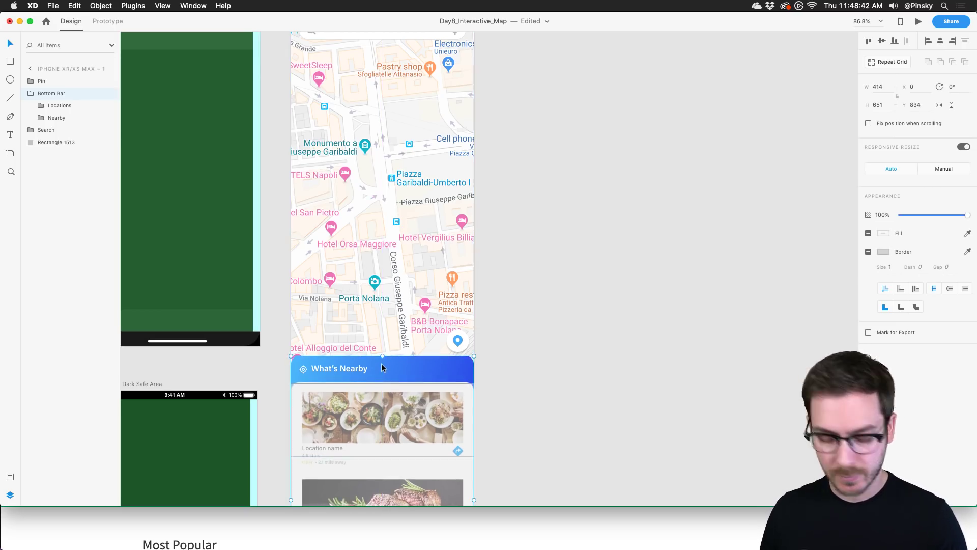
key("super+z")
Step: Move the Nearby group inside the Bottom Bar up to Y 829
scroll(394, 373, "up", 5)
double_click(393, 369)
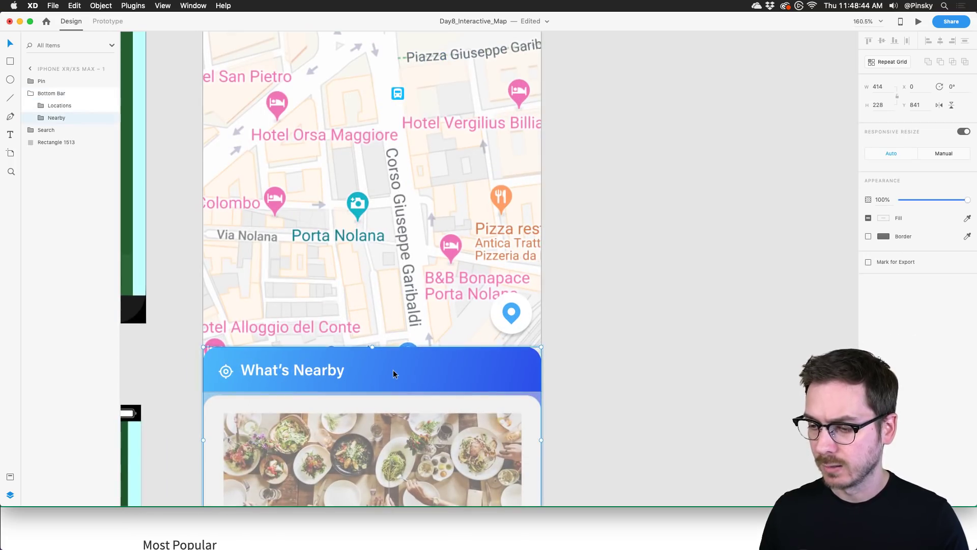
key("Down")
key("Down")
key("Down")
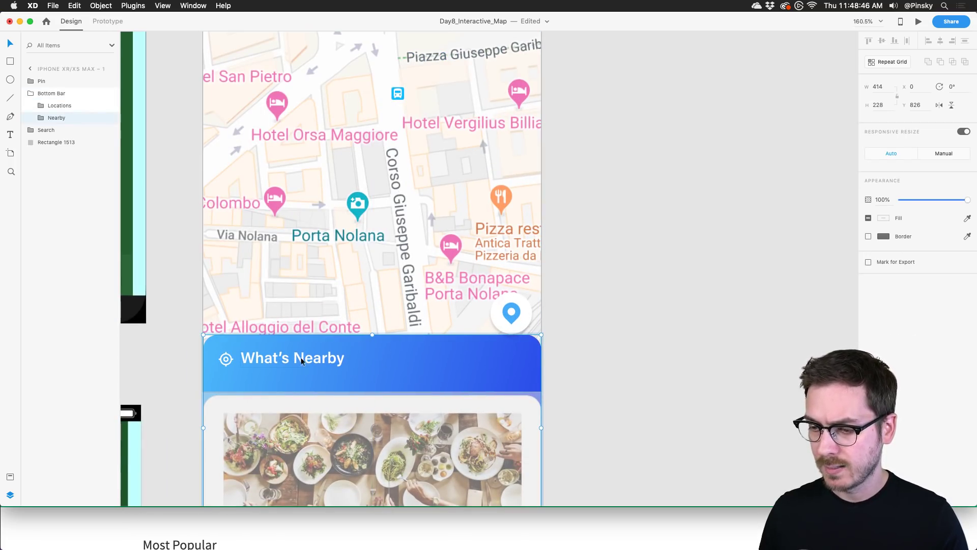
key("Down")
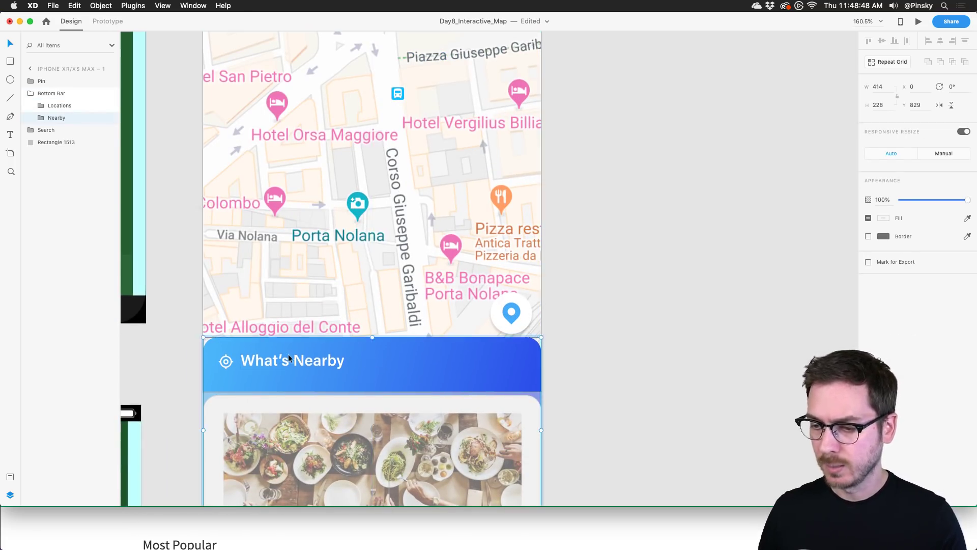
Step: Lower the What's Nearby text together with its GPS icon, placing the pair at Y 852 on the blue bar
double_click(254, 360)
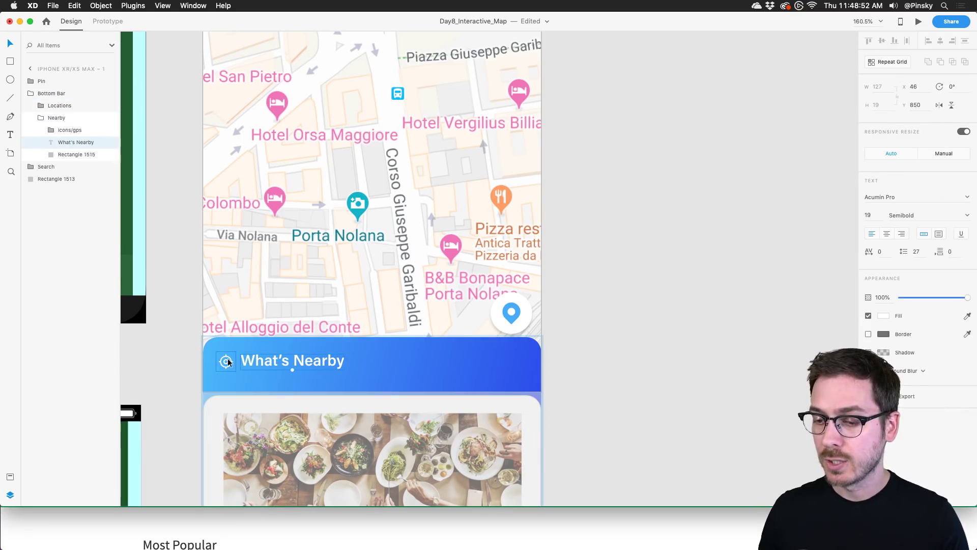
left_click_drag(257, 358, 257, 358)
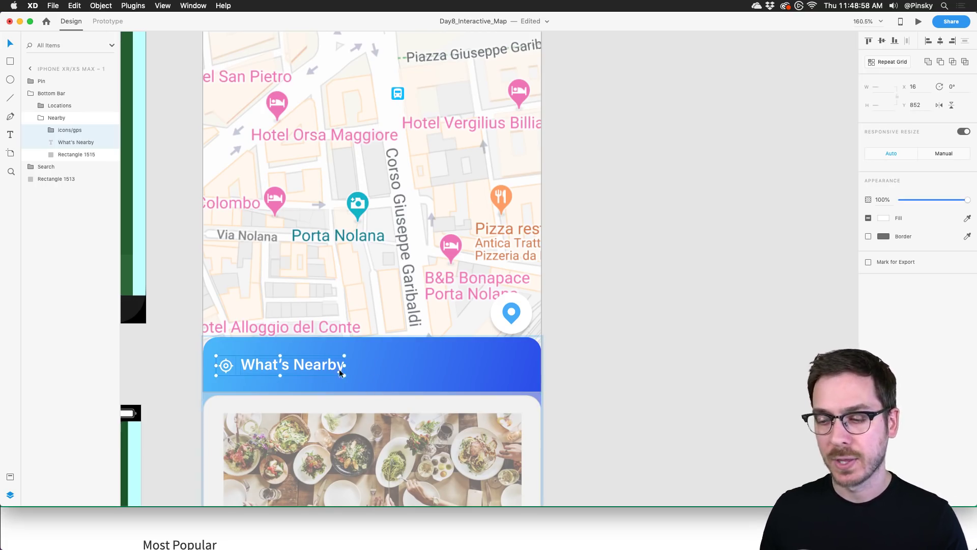
scroll(402, 367, "down", 10)
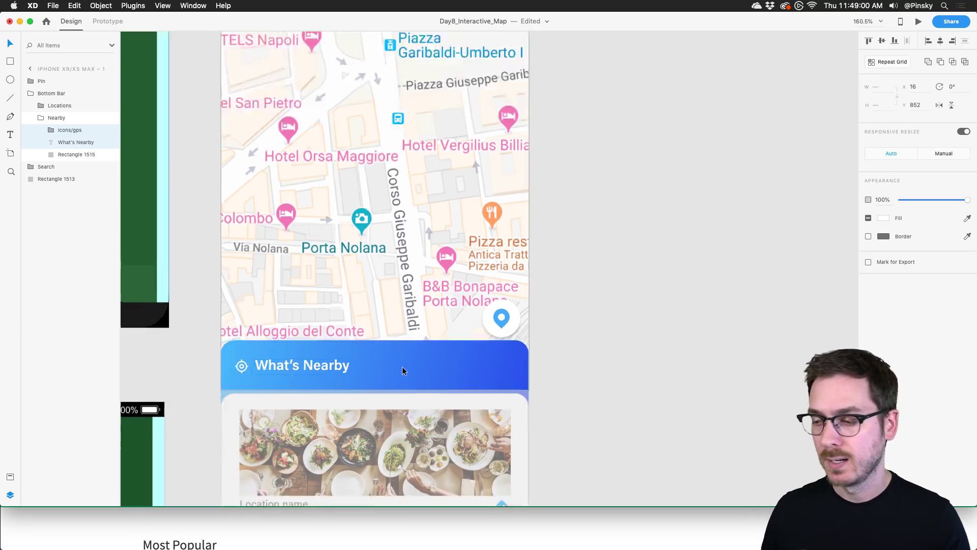
left_click(513, 344)
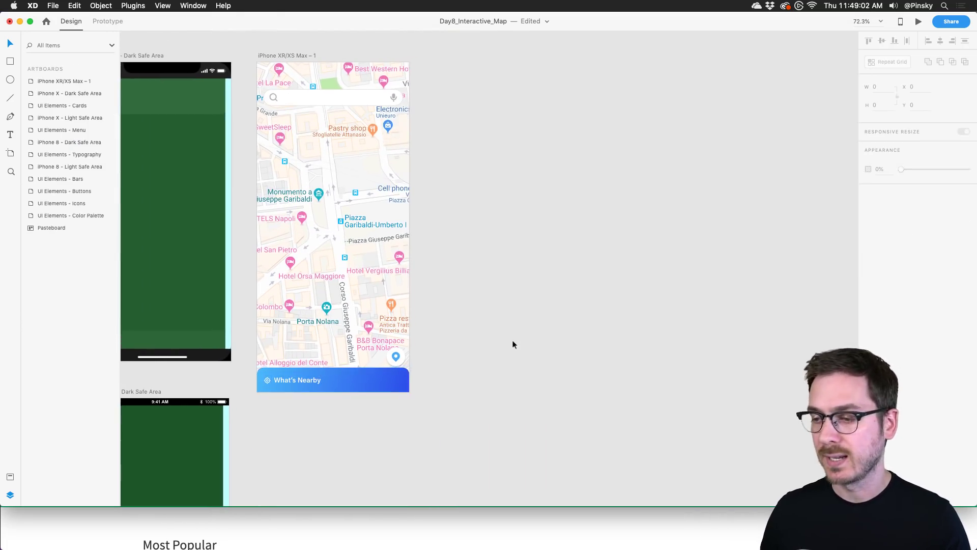
Step: Duplicate the iPhone XR/XS Max – 1 artboard directly beside the original
scroll(513, 342, "up", 2)
scroll(512, 343, "right", 2)
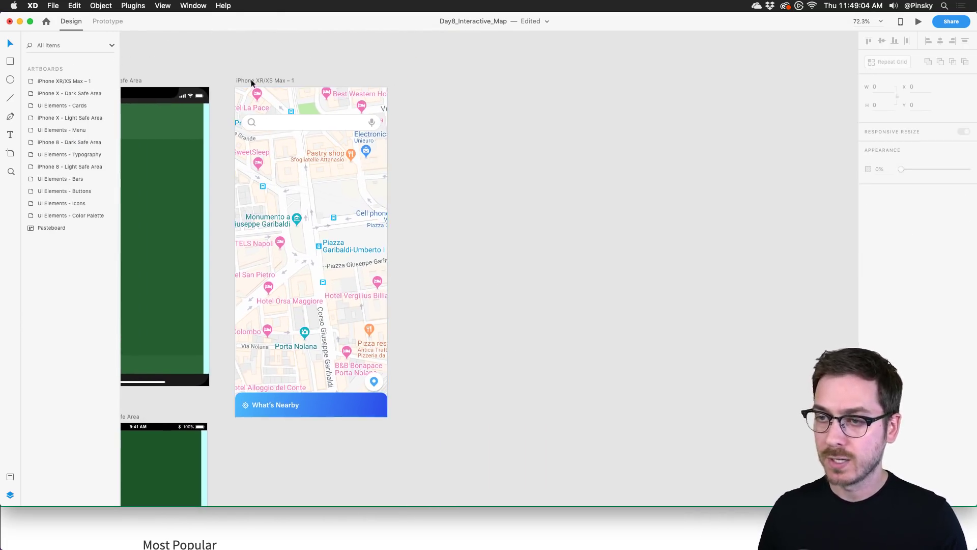
left_click_drag(252, 79, 428, 96)
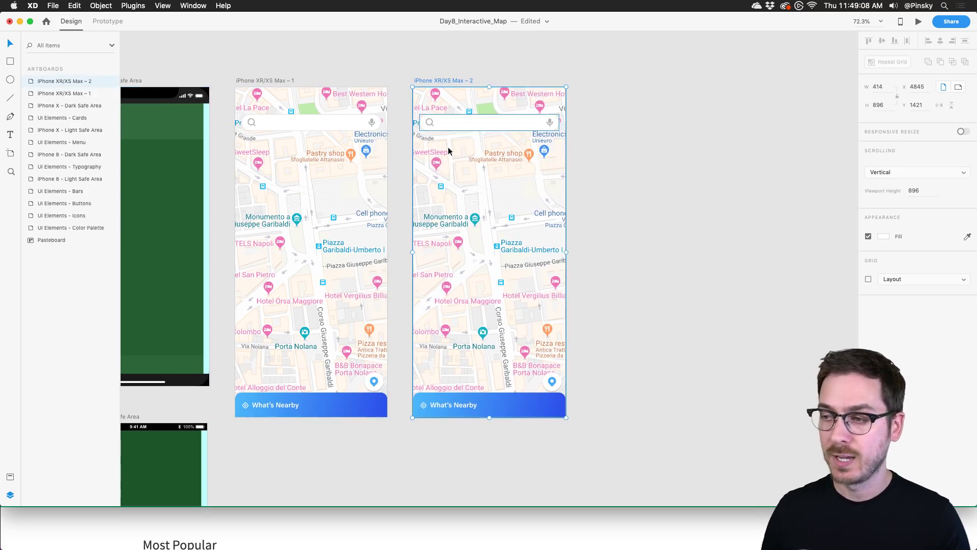
Step: On the duplicated artboard, raise the Bottom Bar group to Y 391 so the location cards come into the screen
scroll(447, 152, "right", 4)
left_click(429, 405)
left_click_drag(428, 406, 421, 242)
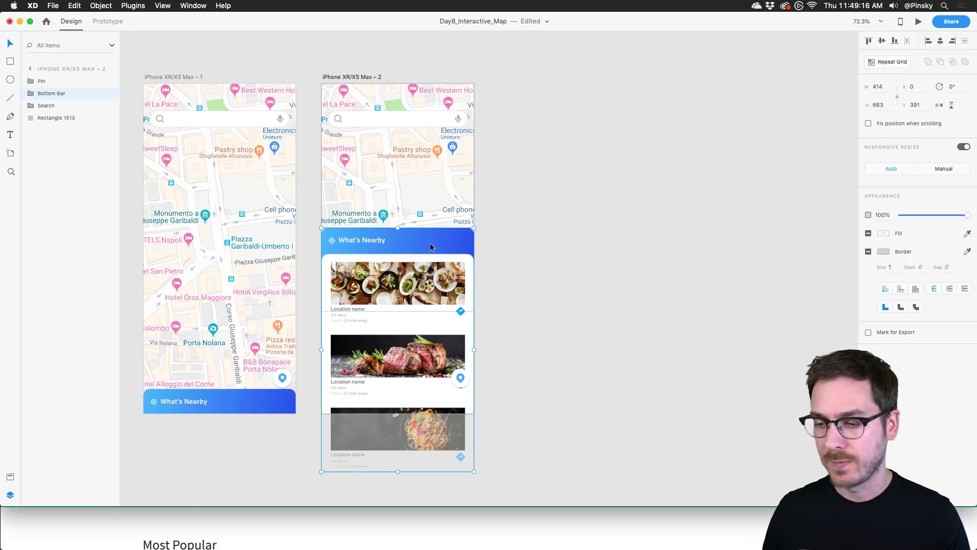
left_click_drag(431, 247, 431, 243)
Step: Slide the Nearby group in the second artboard's Bottom Bar down behind the location cards to Y 576
left_click(30, 94)
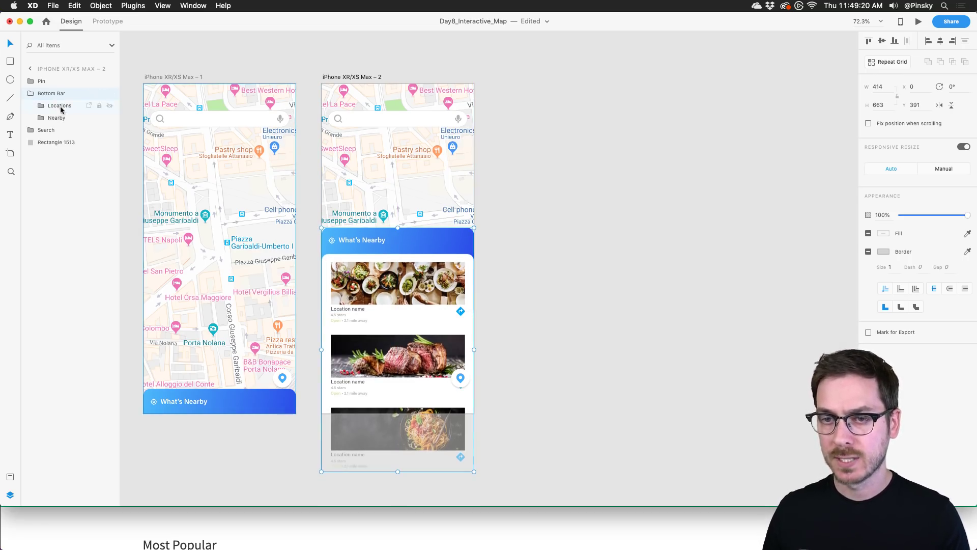
left_click(59, 117)
left_click_drag(435, 239, 435, 272)
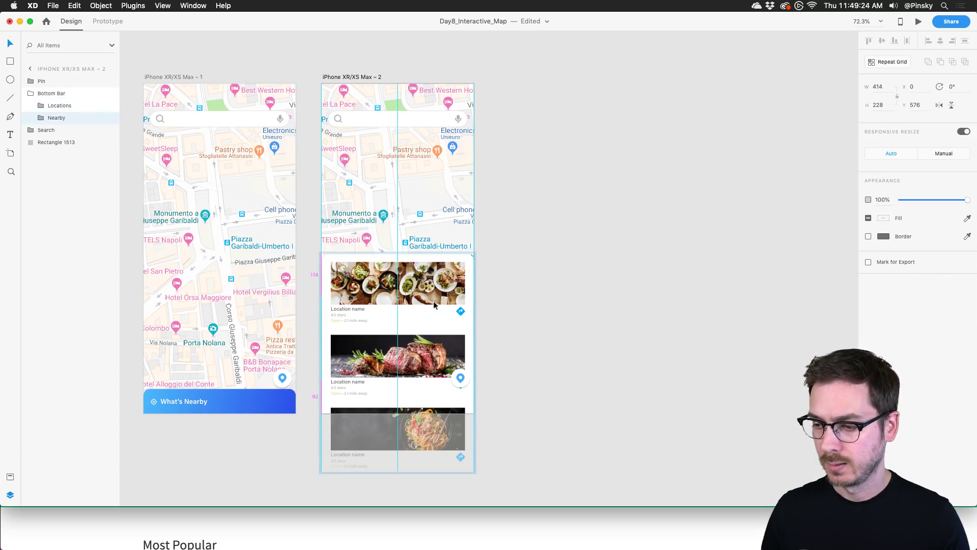
left_click_drag(432, 301, 432, 300)
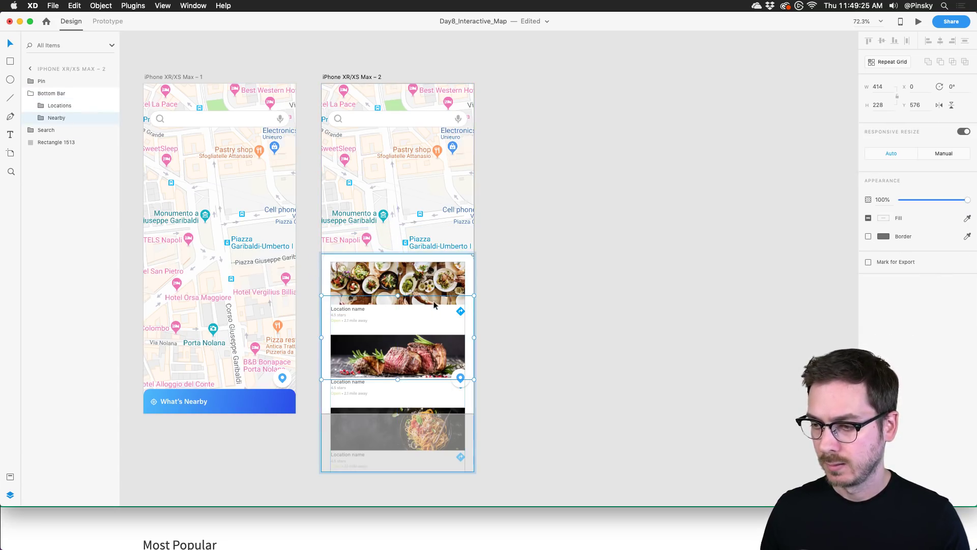
Step: Raise the second artboard's Bottom Bar to Y 298 and extend the white rectangle behind its location cards to a height of 605
left_click(481, 258)
left_click_drag(466, 259, 464, 194)
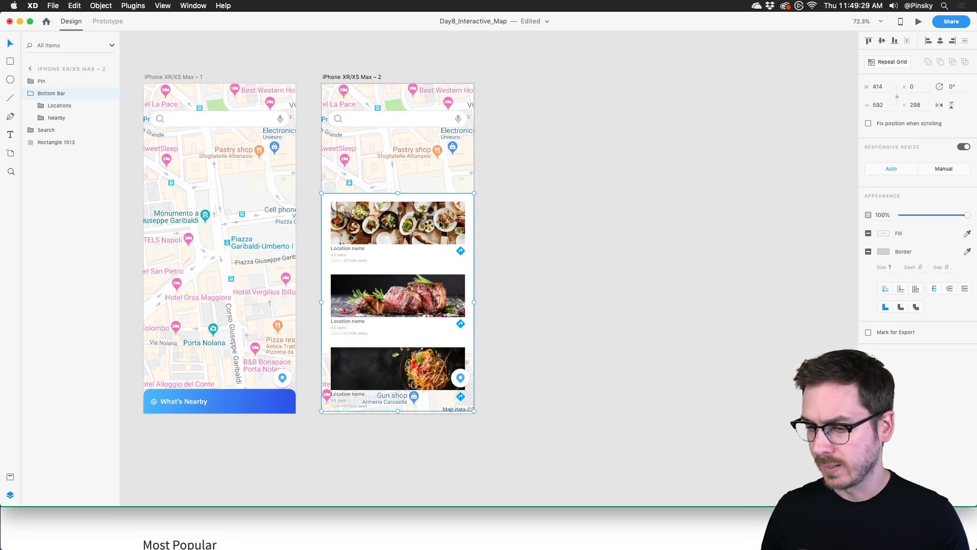
double_click(328, 341)
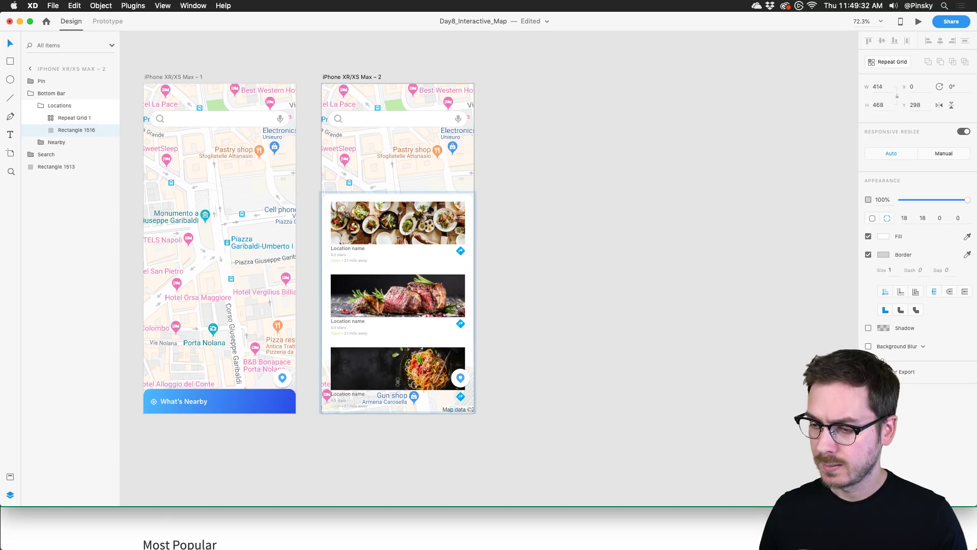
left_click_drag(398, 411, 397, 416)
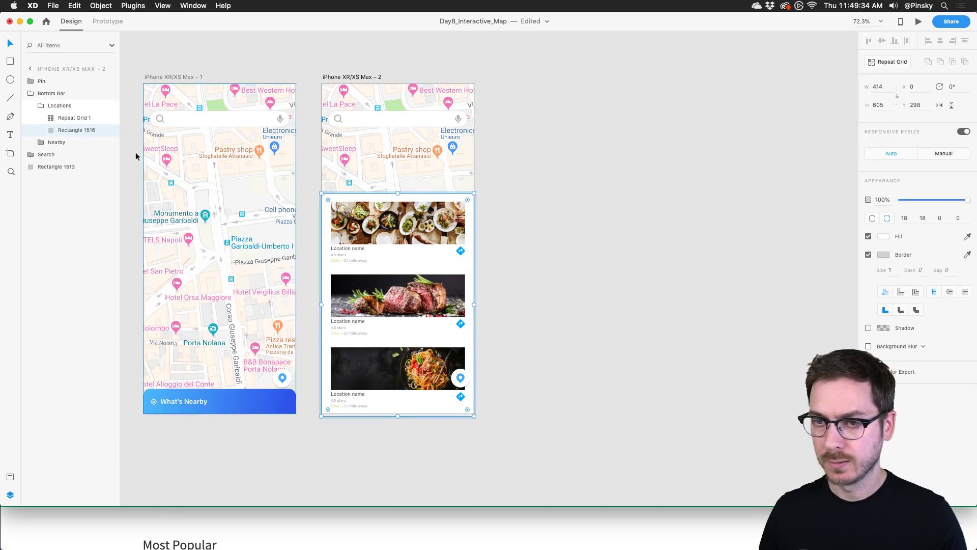
left_click(56, 143)
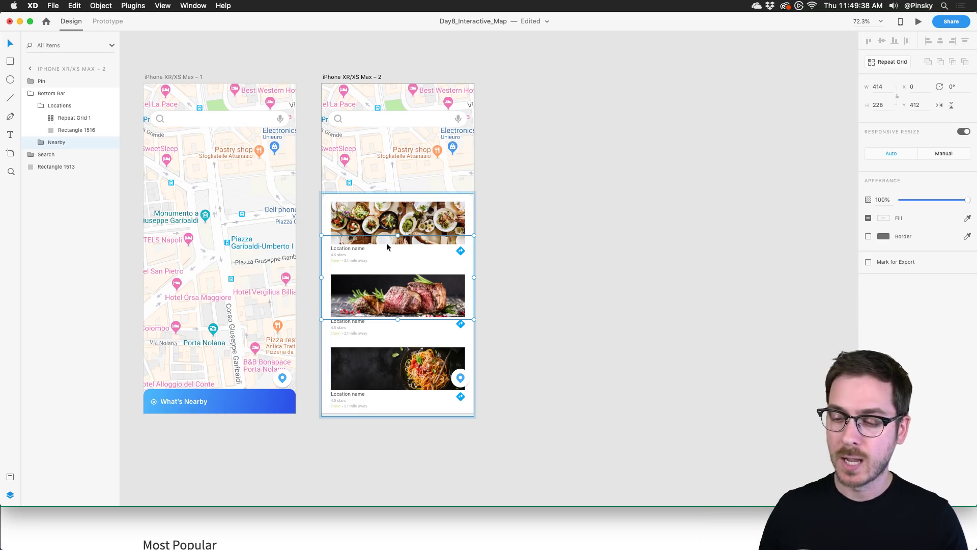
Step: On the first artboard, extend the white rectangle of the Locations group downward until it covers the third location card
left_click(228, 395)
scroll(228, 390, "down", 5)
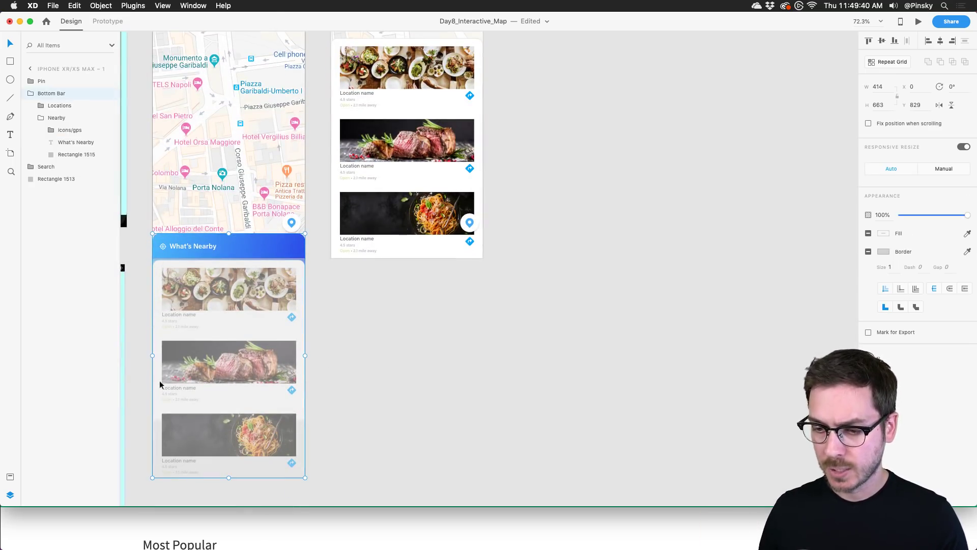
double_click(158, 386)
left_click(157, 386)
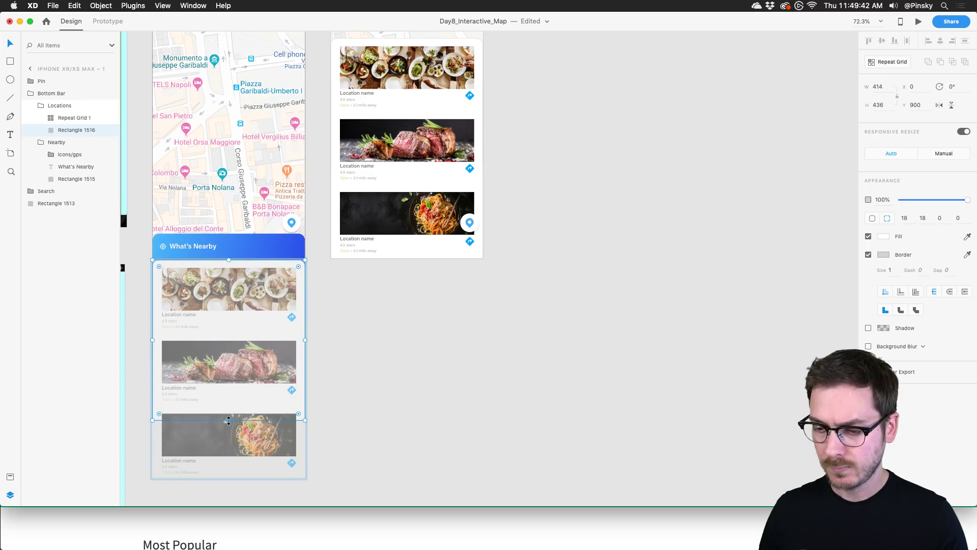
left_click_drag(228, 420, 229, 481)
left_click(520, 329)
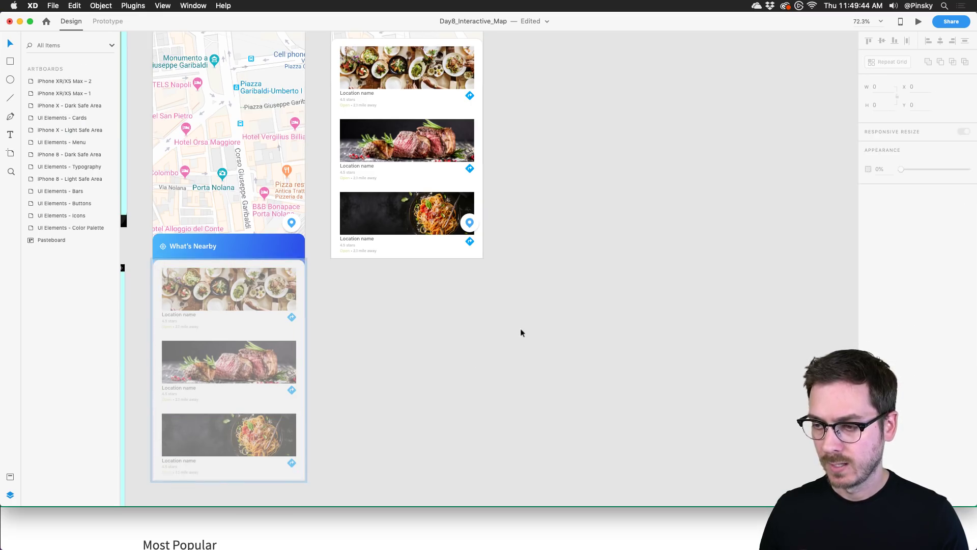
Step: In Prototype mode, link the first artboard's Nearby group to iPhone XR/XS Max – 2 with a Drag trigger and Auto-Animate
scroll(520, 328, "up", 5)
scroll(520, 328, "left", 2)
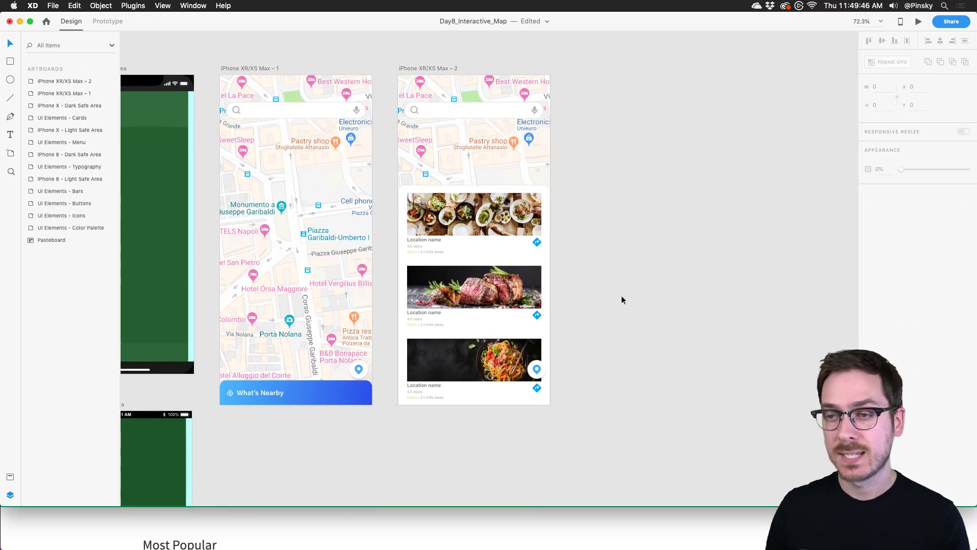
scroll(622, 296, "up", 2)
scroll(621, 296, "left", 1)
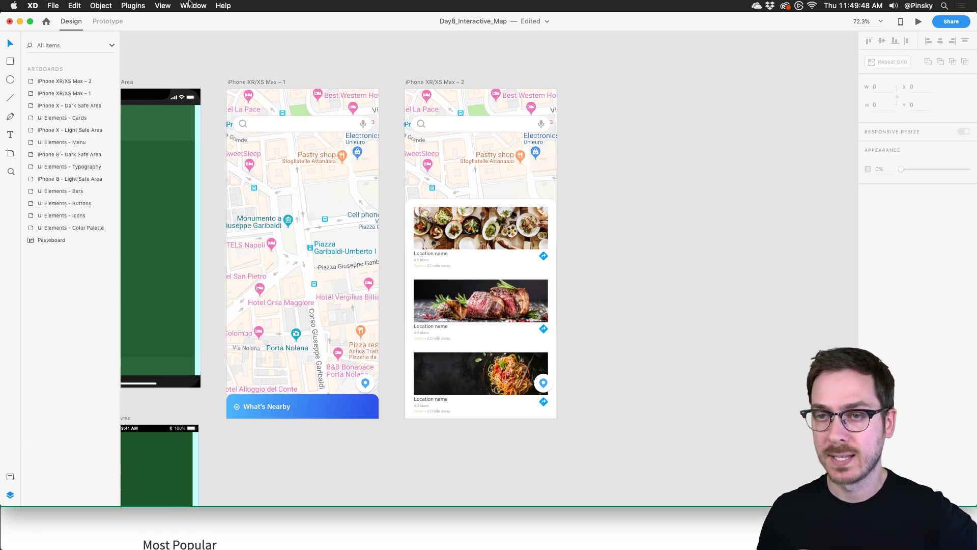
left_click(111, 22)
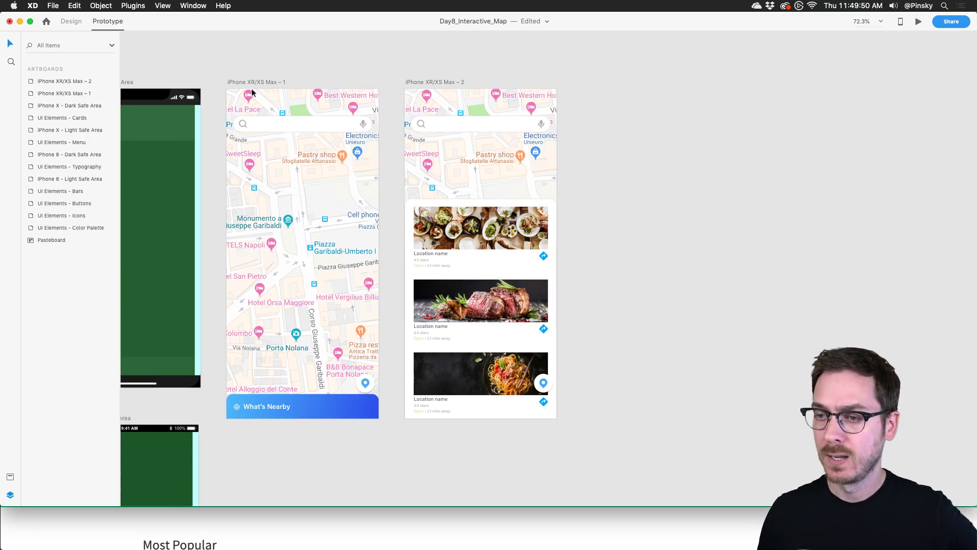
left_click(304, 405)
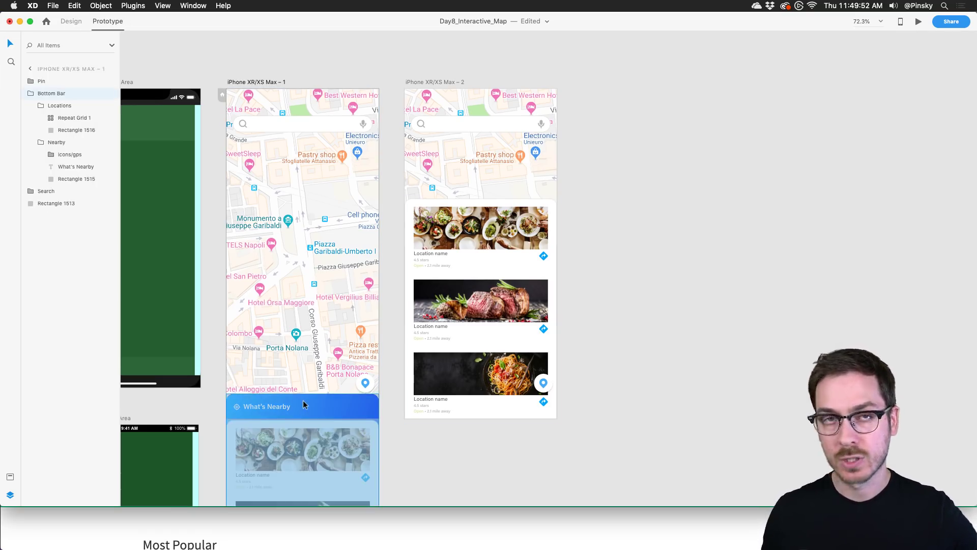
double_click(304, 404)
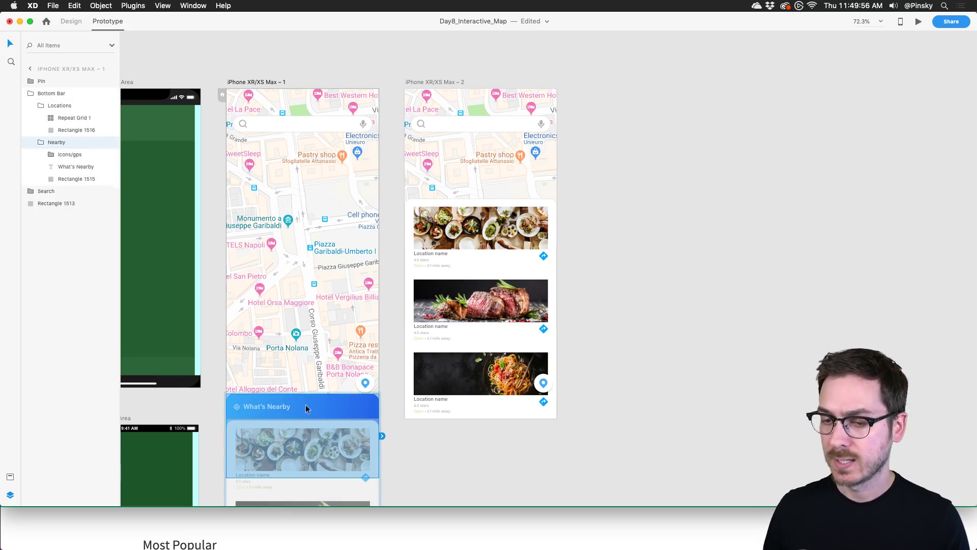
left_click_drag(382, 437, 442, 235)
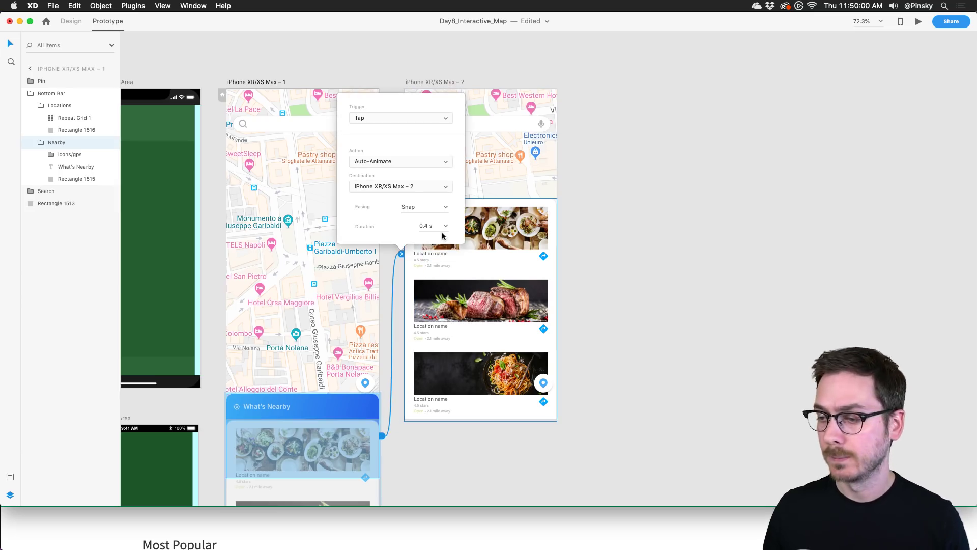
left_click(393, 120)
left_click(384, 127)
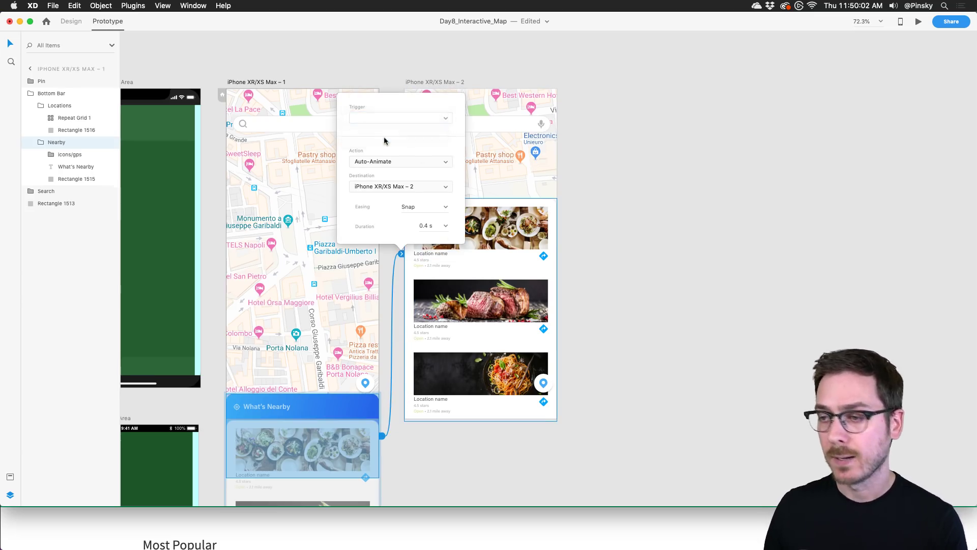
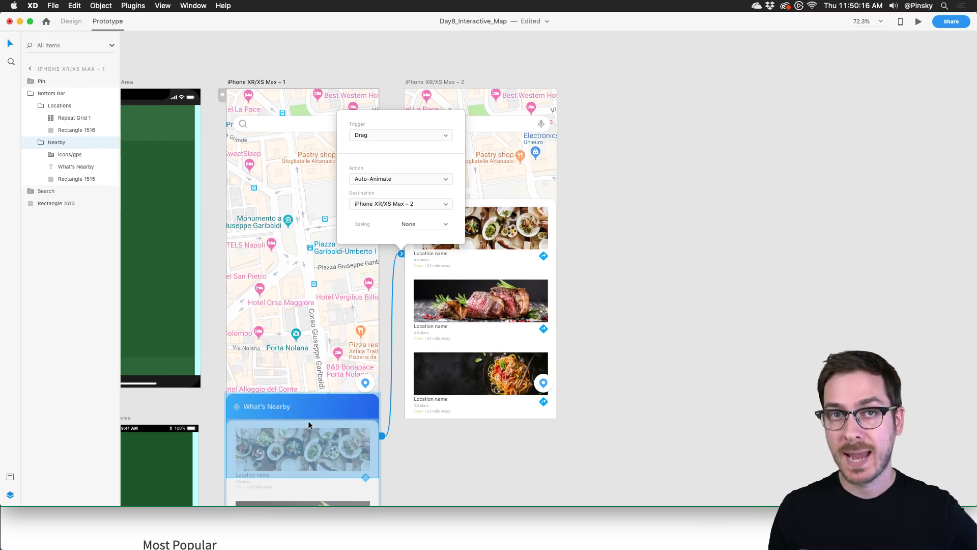
Step: Preview the prototype and test pulling the What's Nearby bar upward, then close the preview
left_click(917, 22)
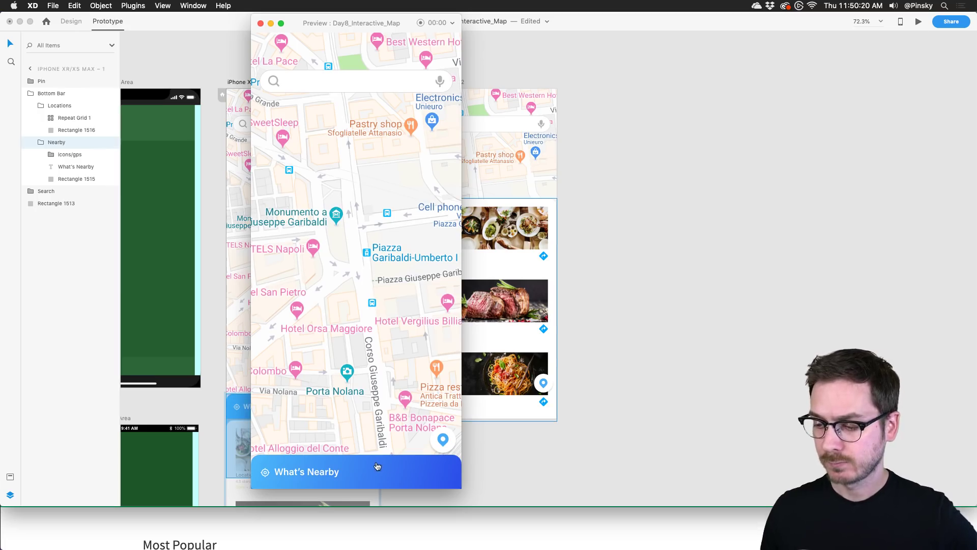
left_click_drag(377, 466, 394, 242)
key("super+w")
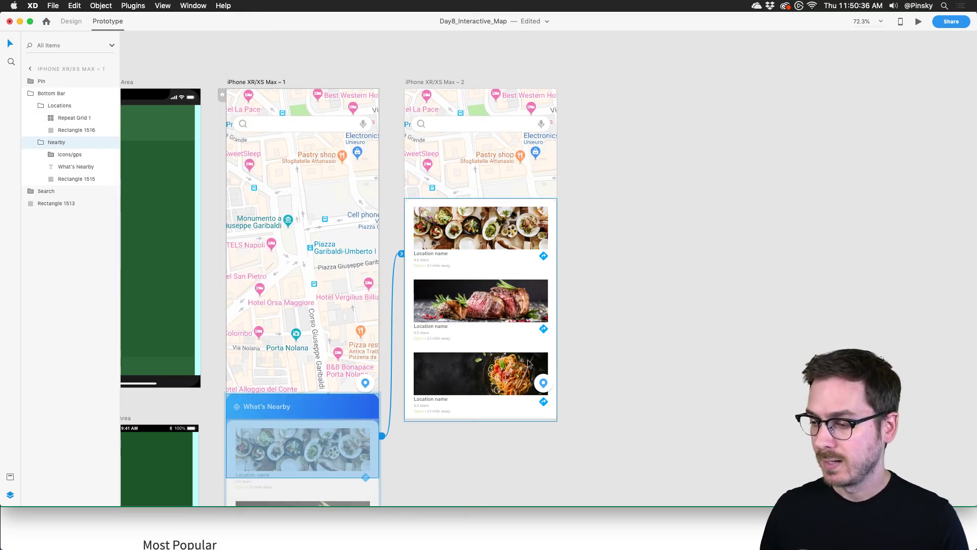
Step: Move the Pin group on the second artboard straight up onto the map, just above the location cards
left_click(544, 383)
left_click_drag(547, 381, 548, 216)
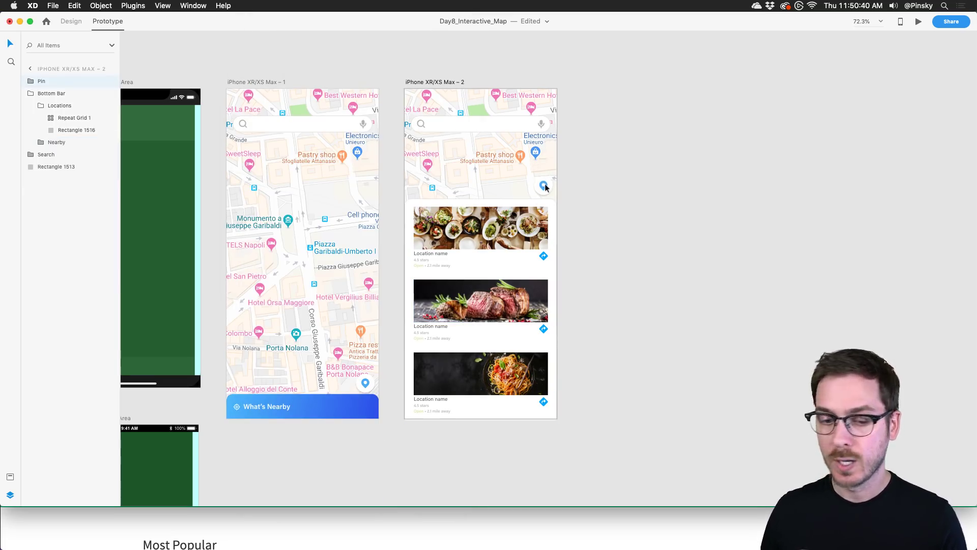
left_click(545, 186)
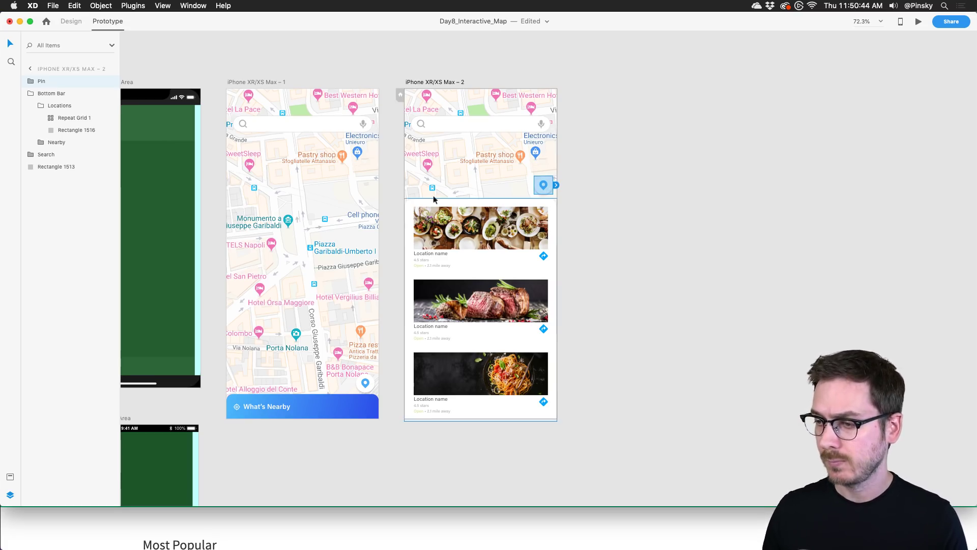
Step: Link the Bottom Bar group on the second artboard back to the iPhone XR/XS Max – 1 artboard
left_click(514, 211)
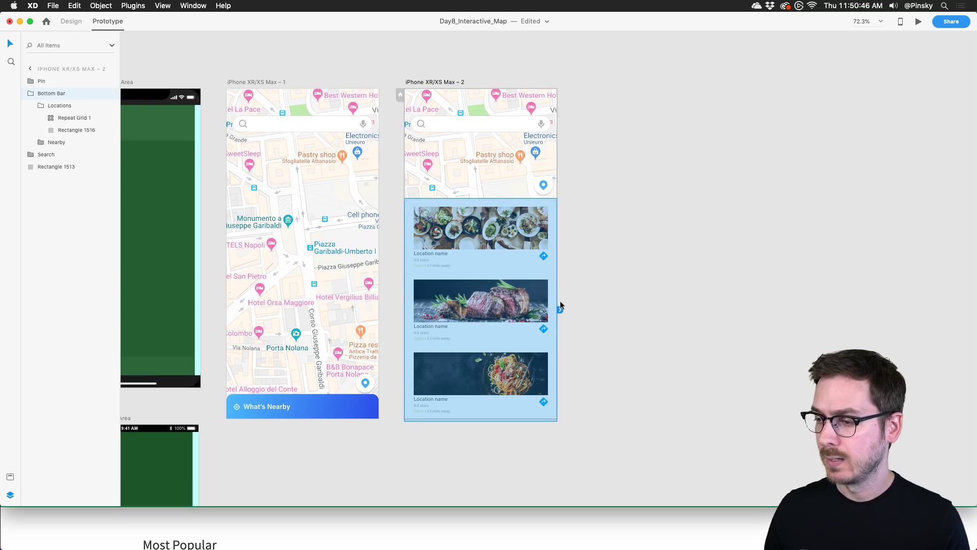
left_click_drag(559, 309, 319, 247)
Step: Preview the prototype from the first artboard, test pulling the location cards up and down, and close the preview
left_click(271, 202)
key("super+Return")
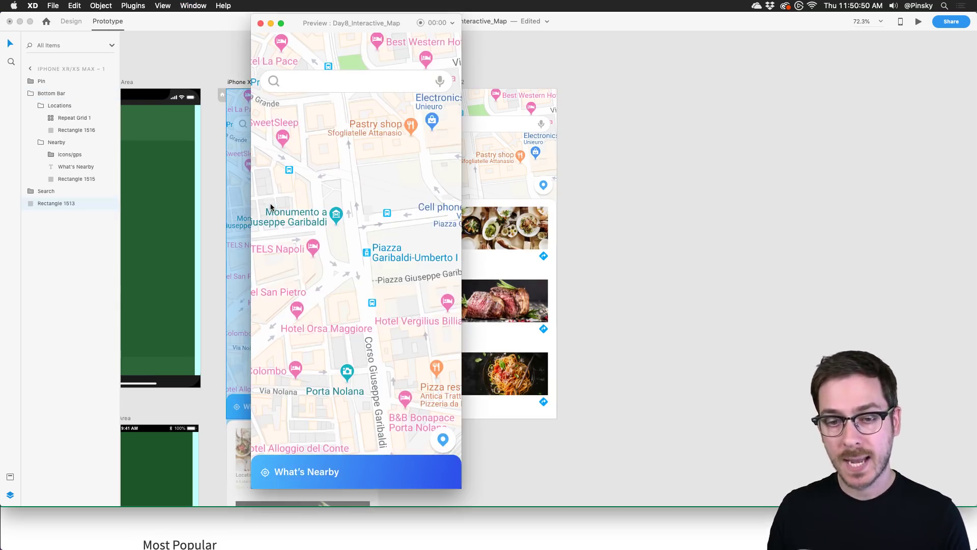
left_click(381, 463)
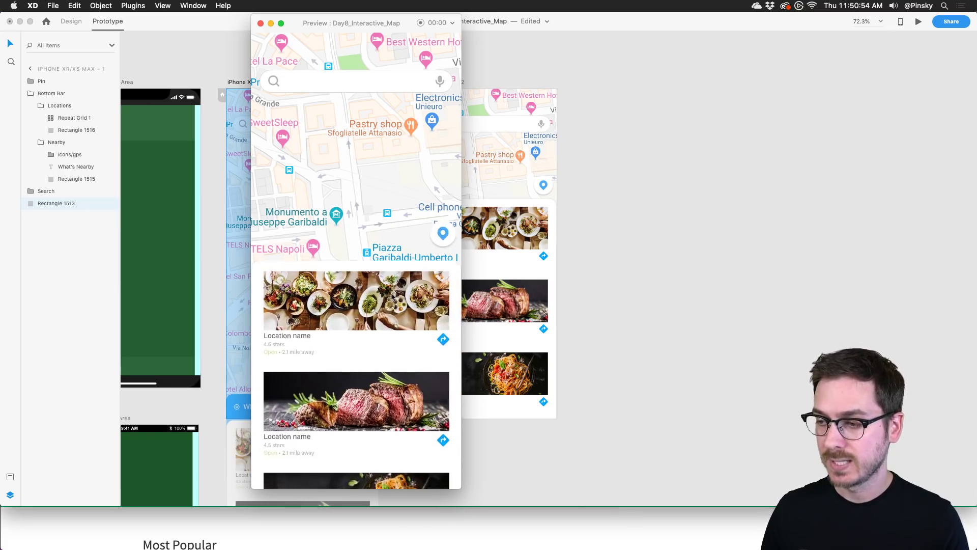
left_click_drag(364, 205, 361, 160)
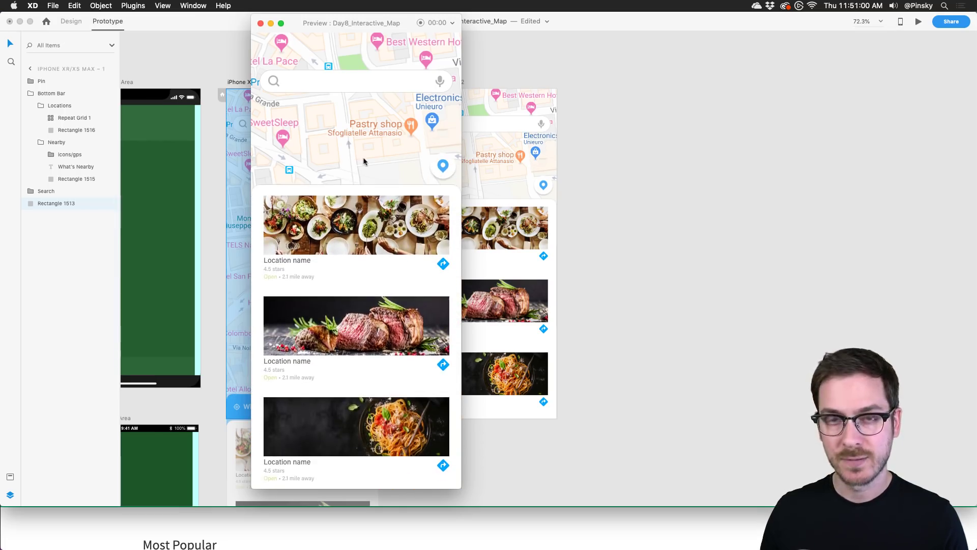
key("super+w")
Step: In Design mode, greatly widen the vertical gap between the location cards in the first artboard's Repeat Grid, making the grid 952 high
scroll(312, 270, "down", 4)
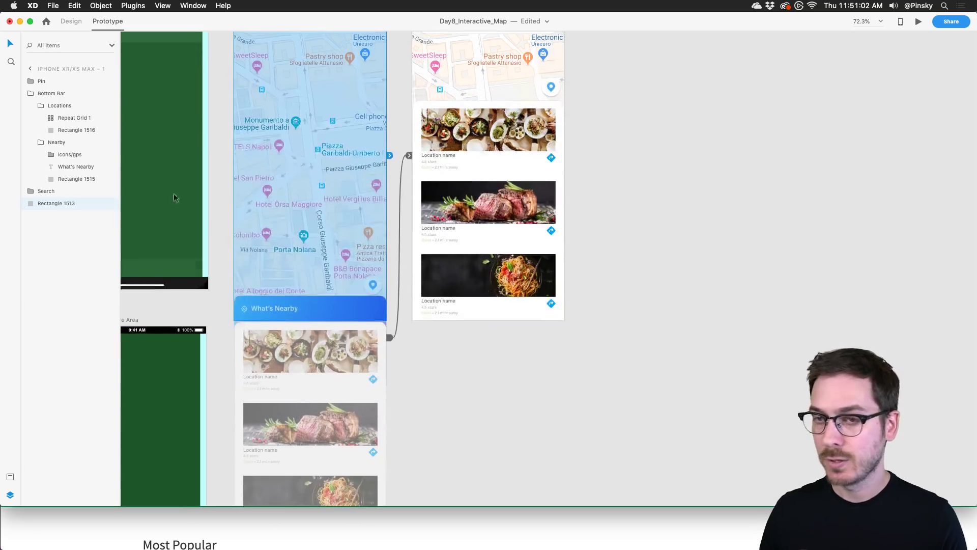
left_click(70, 21)
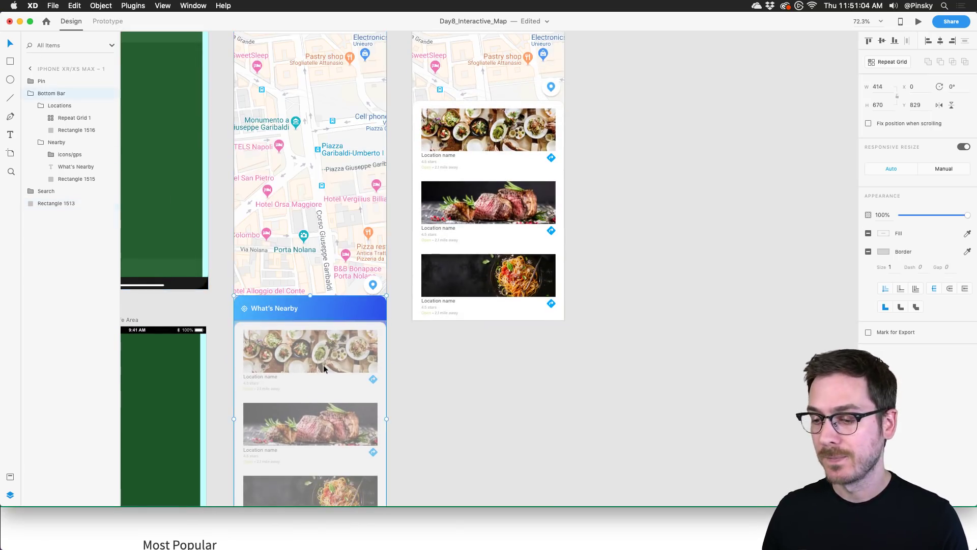
scroll(323, 364, "down", 4)
double_click(323, 253)
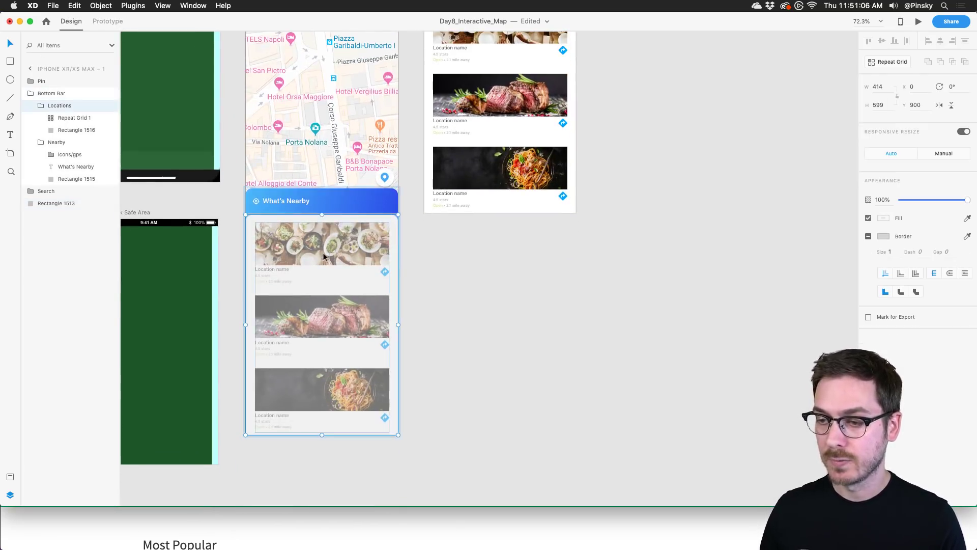
scroll(323, 252, "up", 4)
double_click(320, 250)
scroll(320, 250, "down", 4)
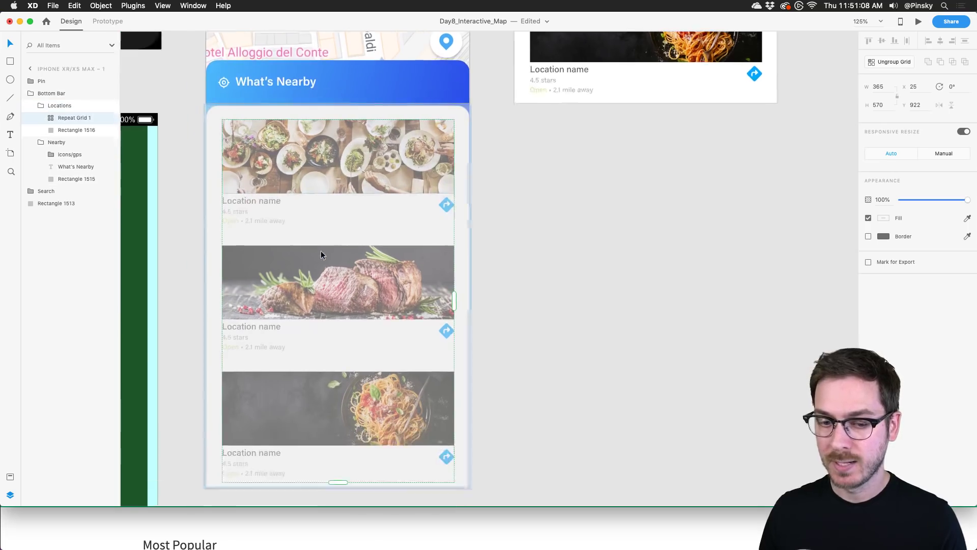
left_click_drag(294, 220, 299, 338)
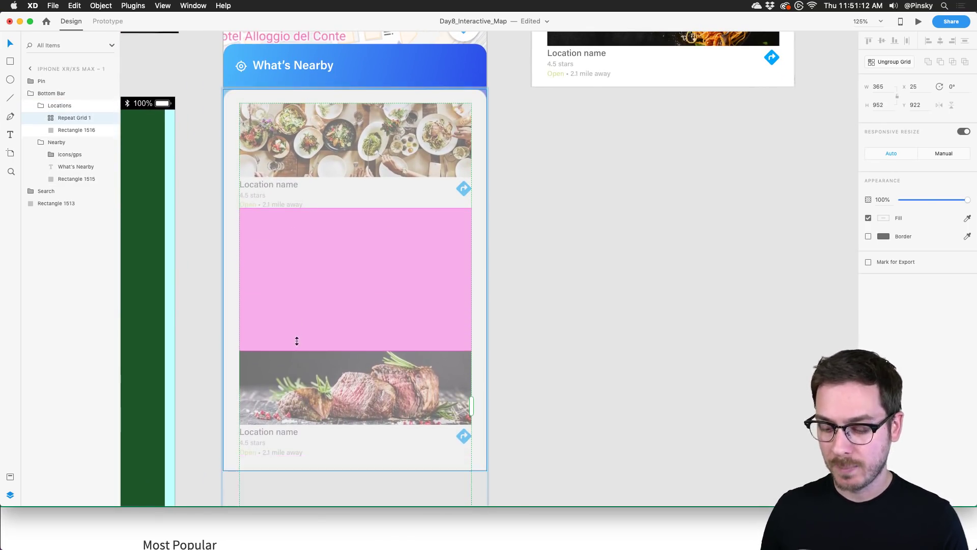
Step: Preview how the widely spaced cards animate while pulling the What's Nearby bar up and down, and close the preview
key("super+Return")
left_click(339, 477)
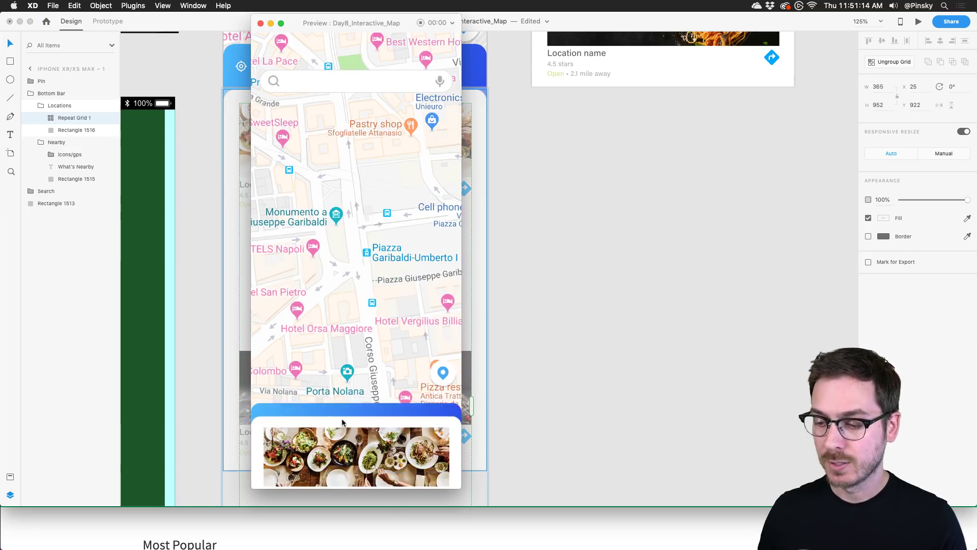
scroll(350, 340, "down", 5)
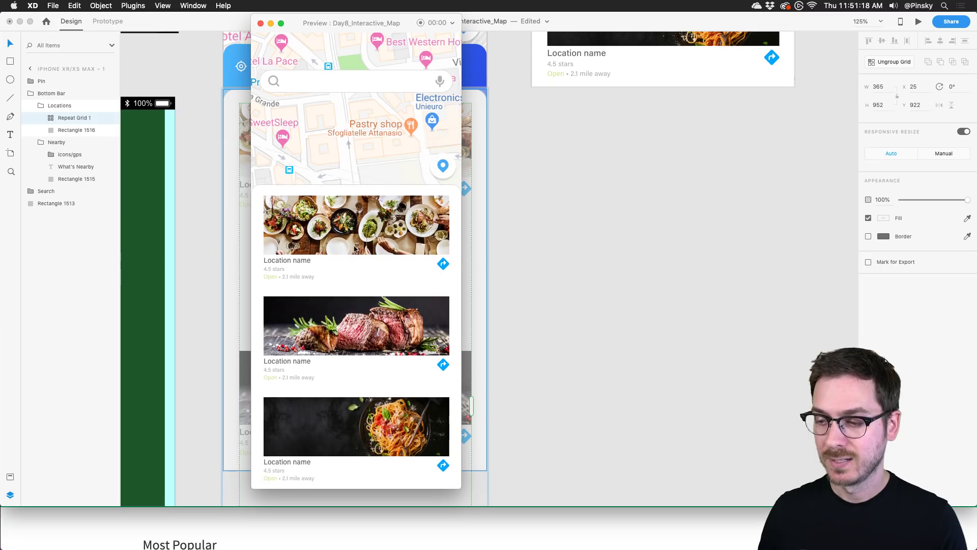
scroll(350, 269, "up", 4)
scroll(353, 329, "down", 5)
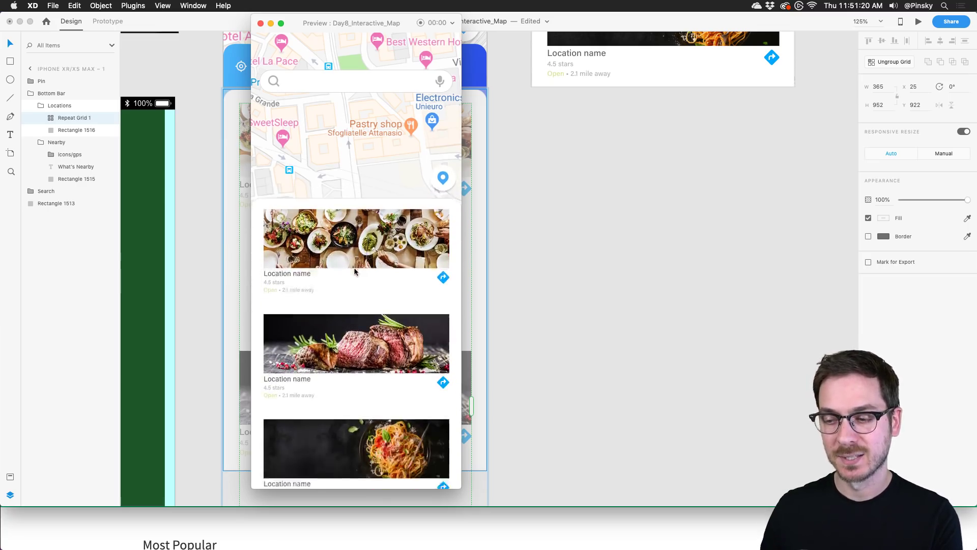
scroll(354, 311, "up", 5)
left_click_drag(353, 311, 347, 407)
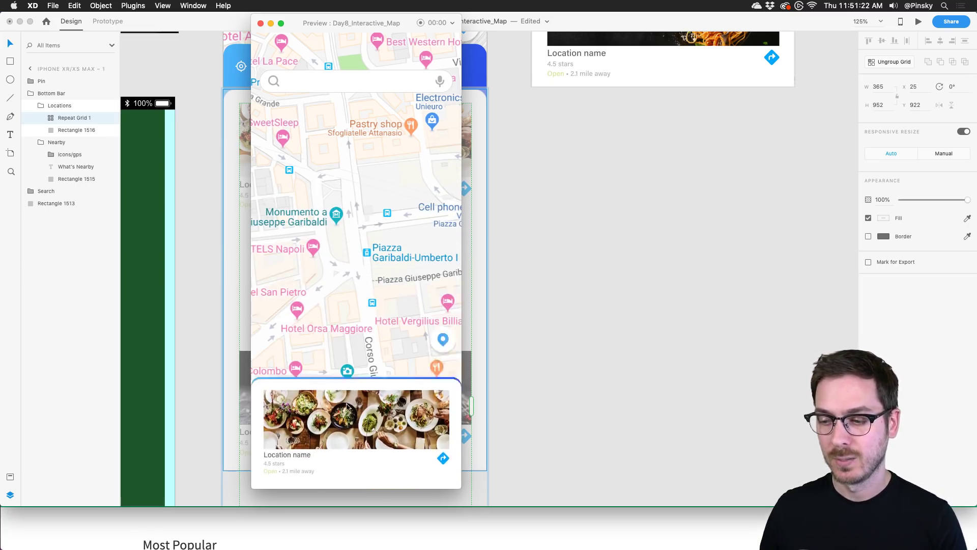
key("super+w")
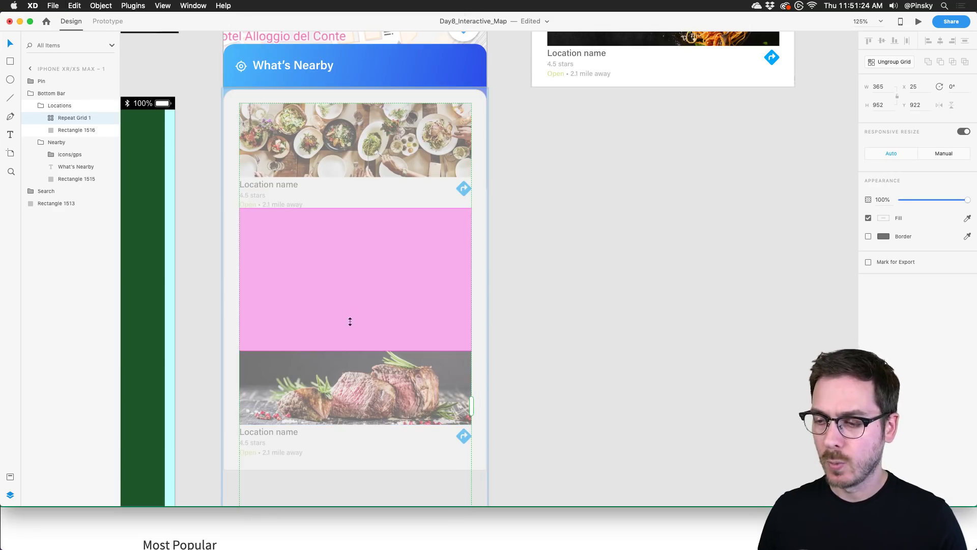
Step: Reduce the gap between the first artboard's repeated location cards to about 90 and preview the pull-up animation again
left_click_drag(349, 320, 352, 227)
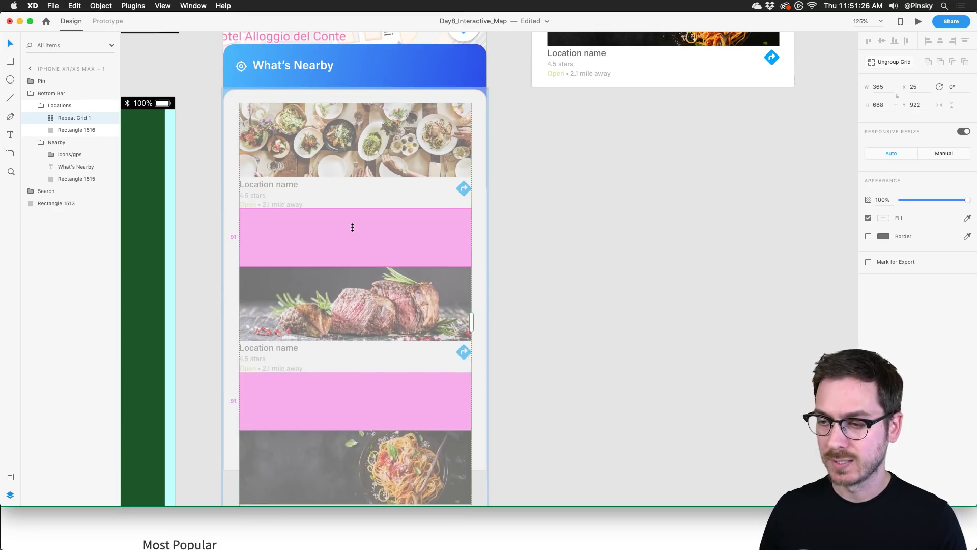
key("super+Return")
left_click_drag(347, 480, 364, 223)
left_click(575, 222)
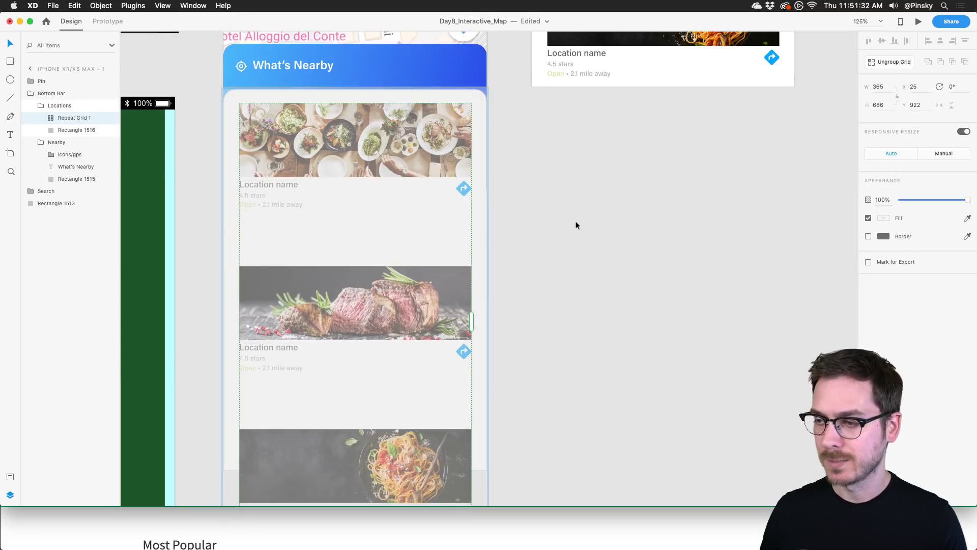
Step: Move the Pin group on the first artboard slightly upward to Y 762, keeping X at 352
scroll(576, 222, "down", 5)
scroll(524, 244, "left", 4)
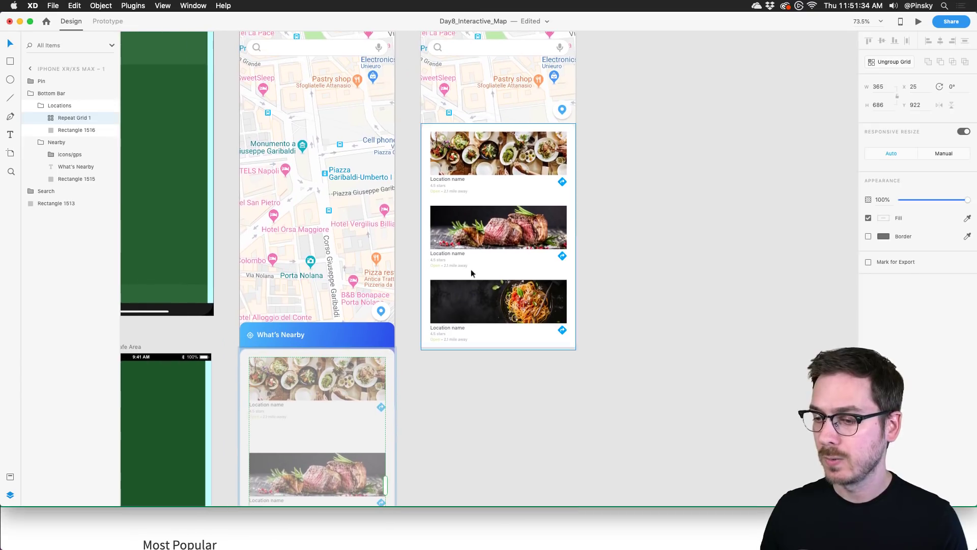
left_click(337, 264)
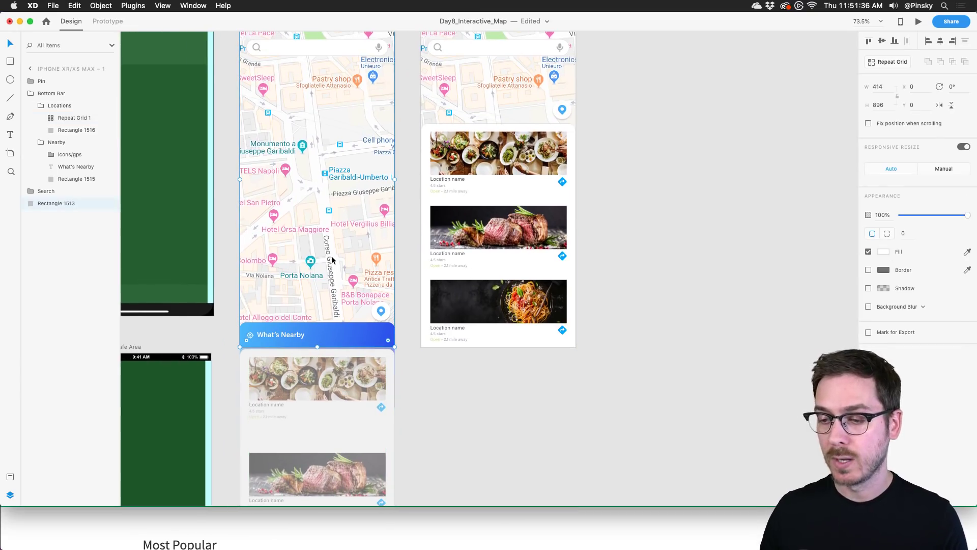
left_click_drag(380, 311, 382, 304)
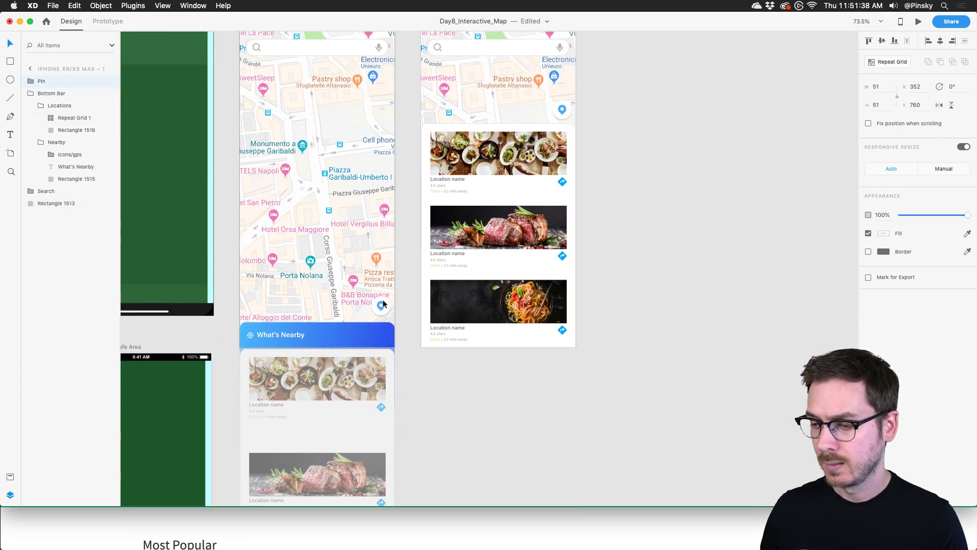
Step: Duplicate the first artboard as iPhone XR/XS Max – 3 and place it beside the second artboard
scroll(383, 305, "up", 5)
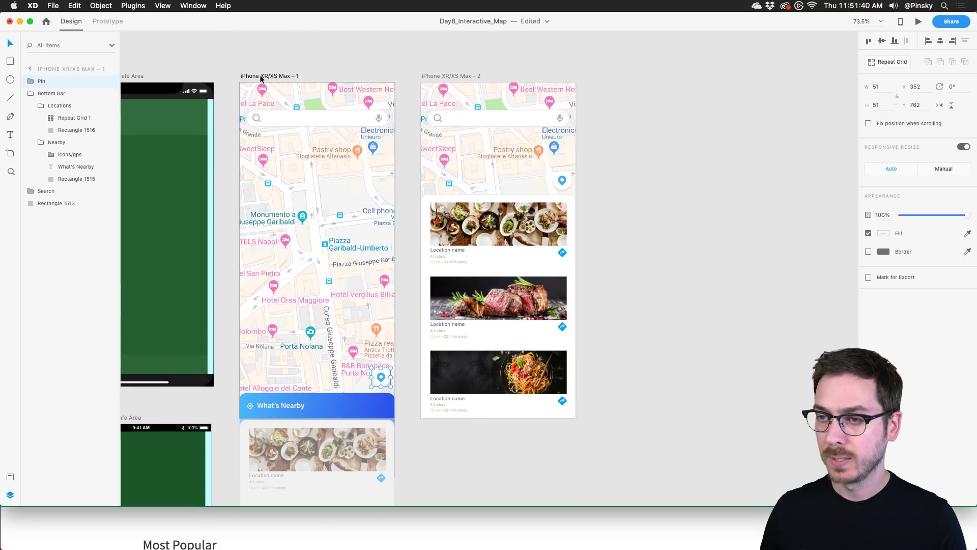
left_click(447, 76)
left_click_drag(448, 76, 627, 72)
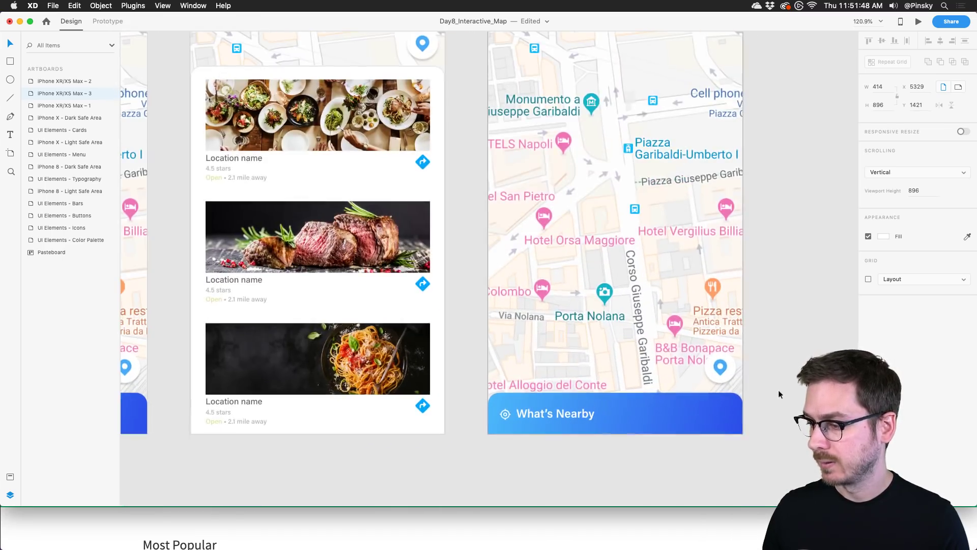
Step: On the third artboard, move the blue pin icon out of its white circle onto the map above Piazza Garibaldi-Umberto I and enlarge it to 27.73 × 33.65
scroll(777, 390, "up", 5)
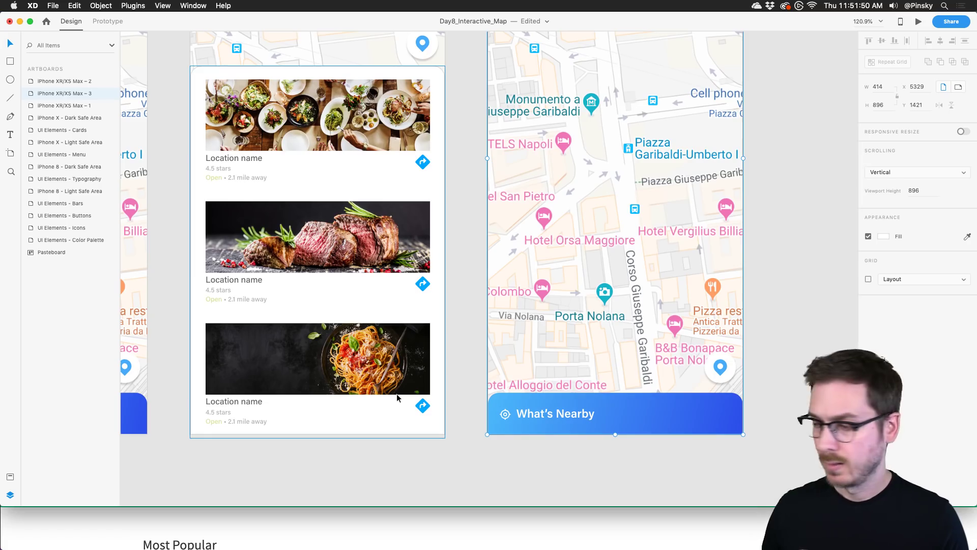
double_click(721, 368)
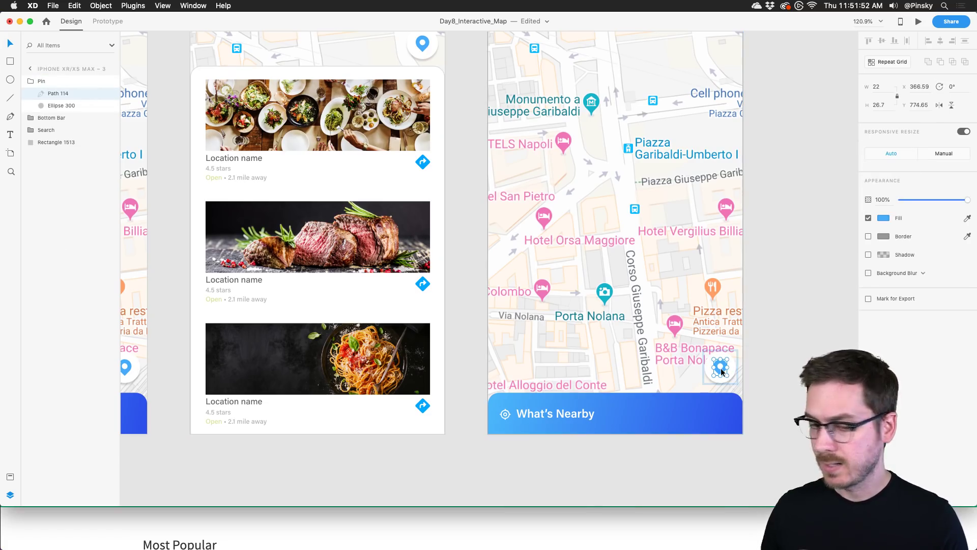
left_click_drag(721, 368, 560, 223)
scroll(616, 176, "up", 2)
scroll(615, 177, "right", 2)
left_click_drag(517, 250, 625, 159)
scroll(624, 156, "down", 5)
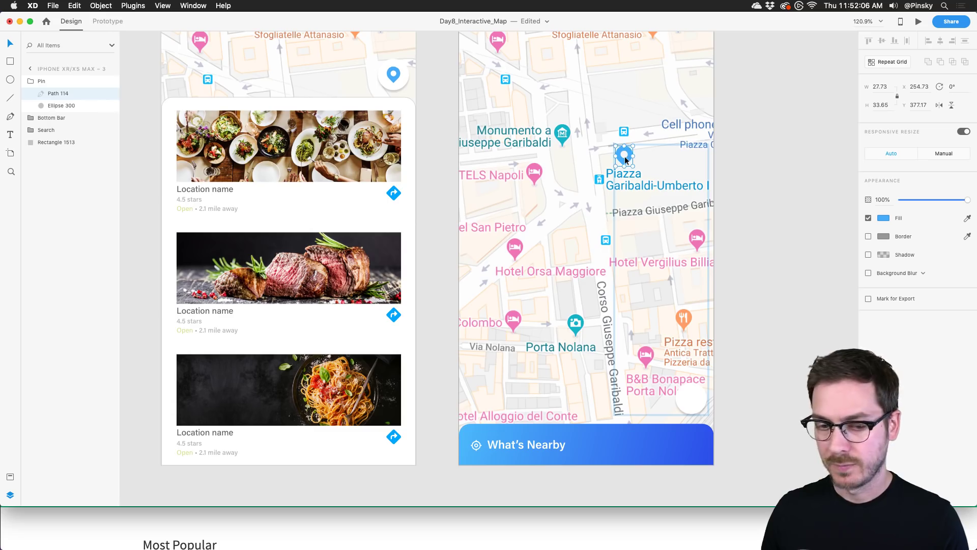
scroll(624, 157, "up", 3)
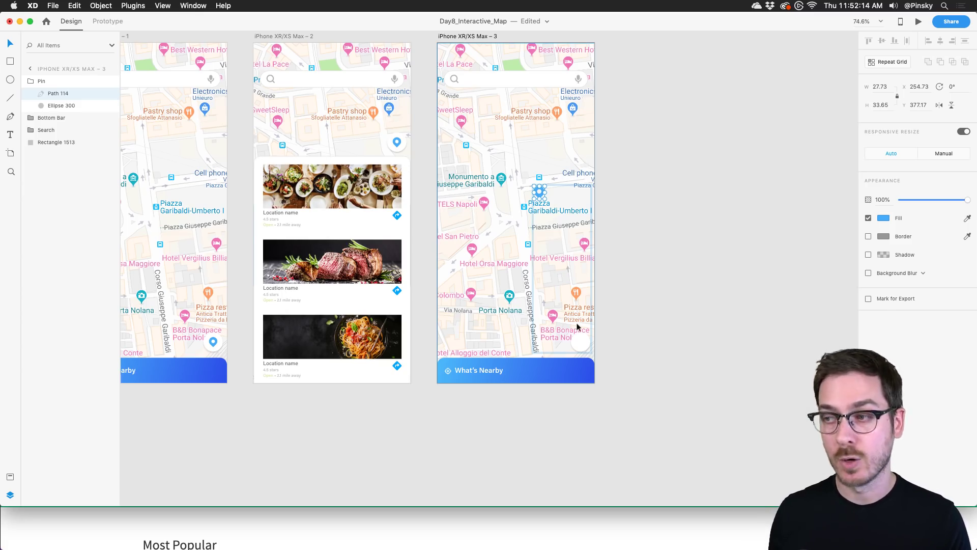
scroll(575, 323, "right", 3)
scroll(575, 322, "up", 2)
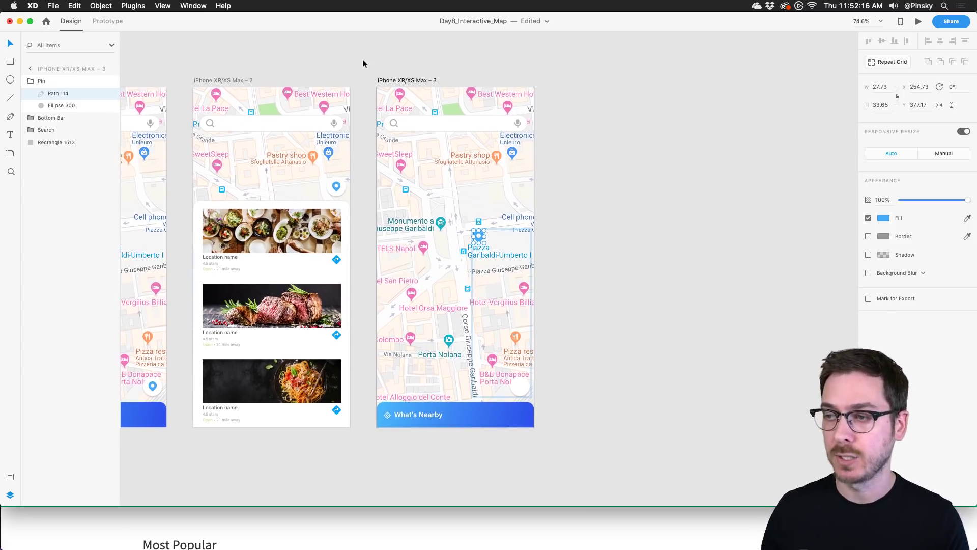
left_click(401, 80)
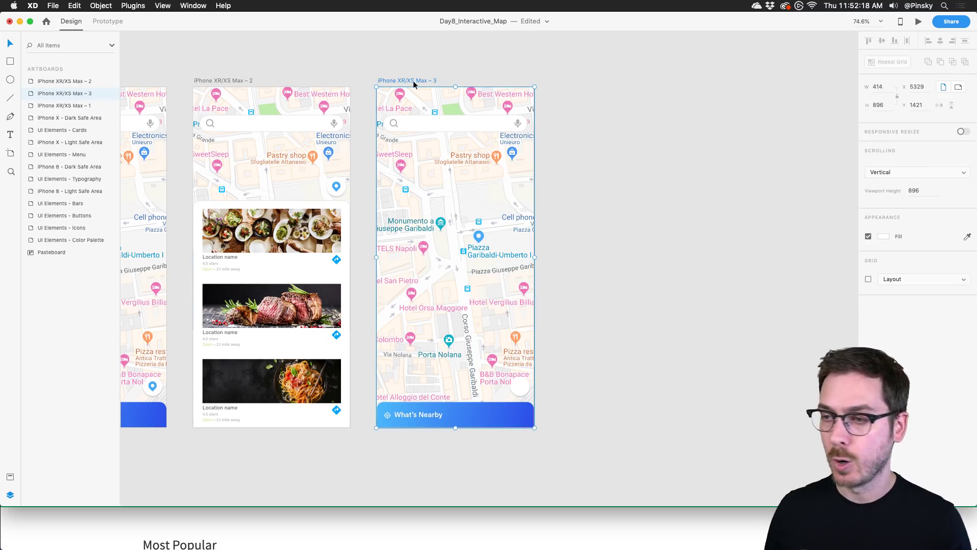
key("super+d")
scroll(540, 235, "right", 3)
scroll(540, 235, "down", 1)
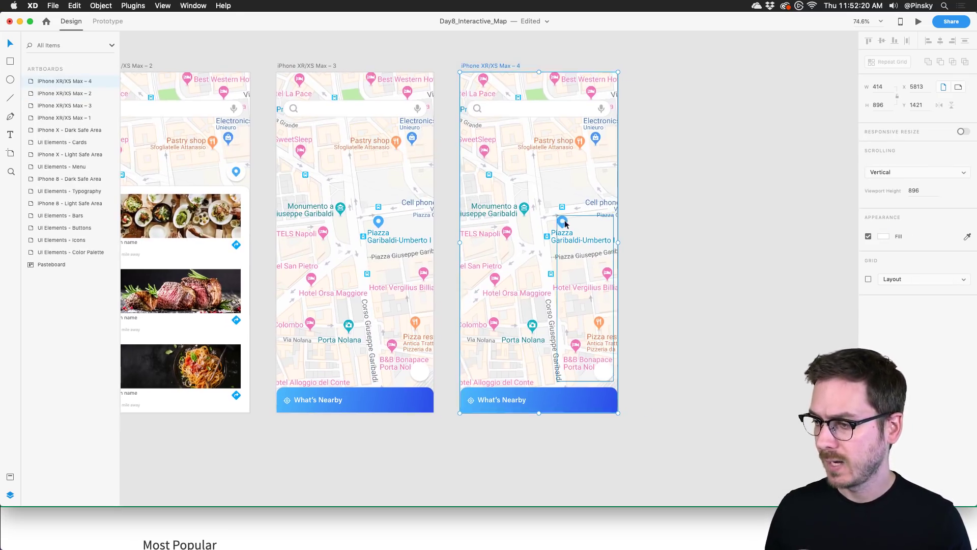
key("Delete")
Step: Duplicate the iPhone XR/XS Max – 3 artboard to create a fourth artboard beside it
scroll(500, 102, "down", 3)
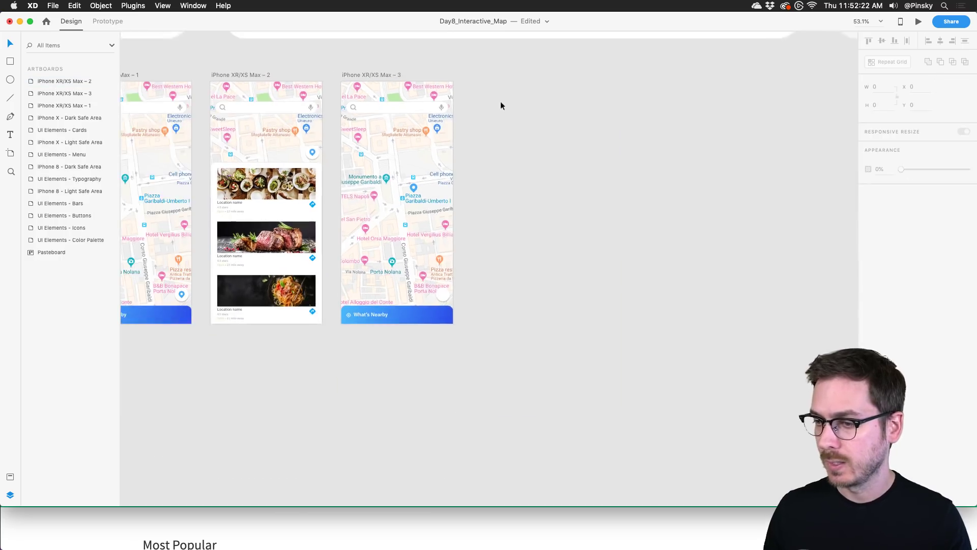
scroll(500, 105, "left", 5)
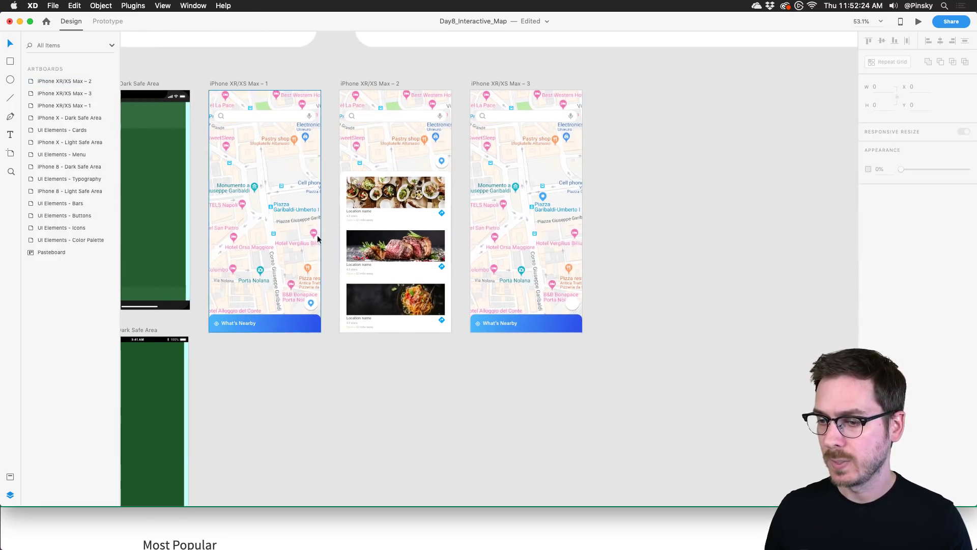
left_click(493, 81)
key("super+d")
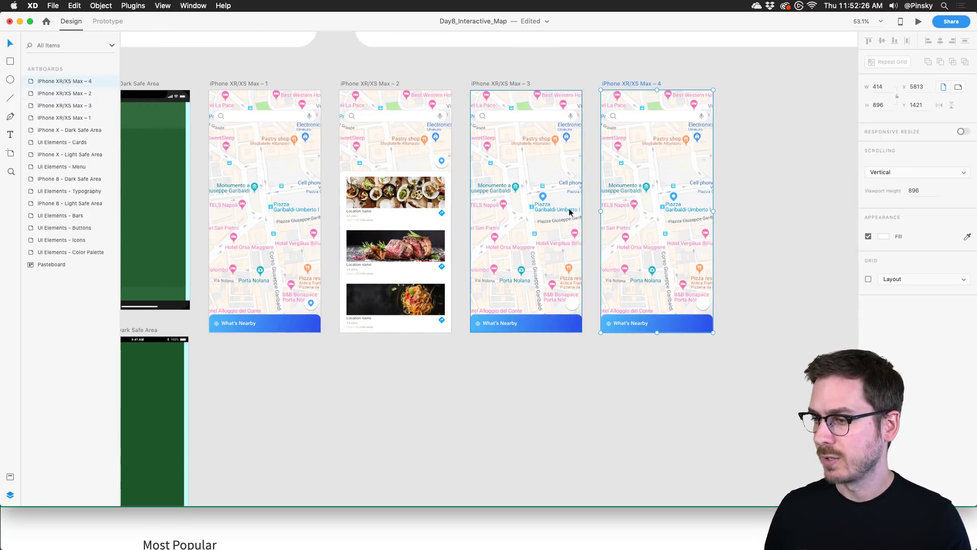
Step: Copy the blue pin icon from the first artboard and paste it into the Pin group's white circle on the fourth artboard
left_click(311, 305)
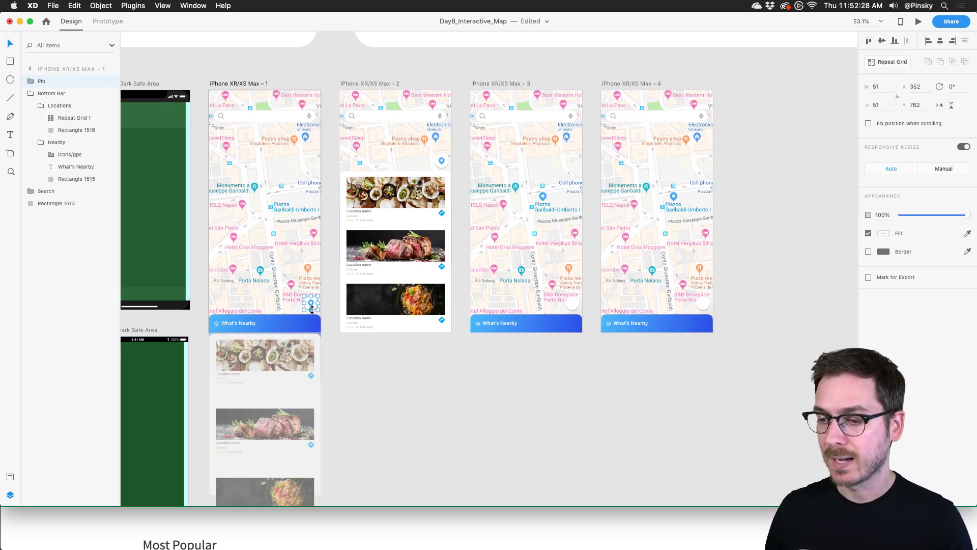
scroll(732, 311, "right", 5)
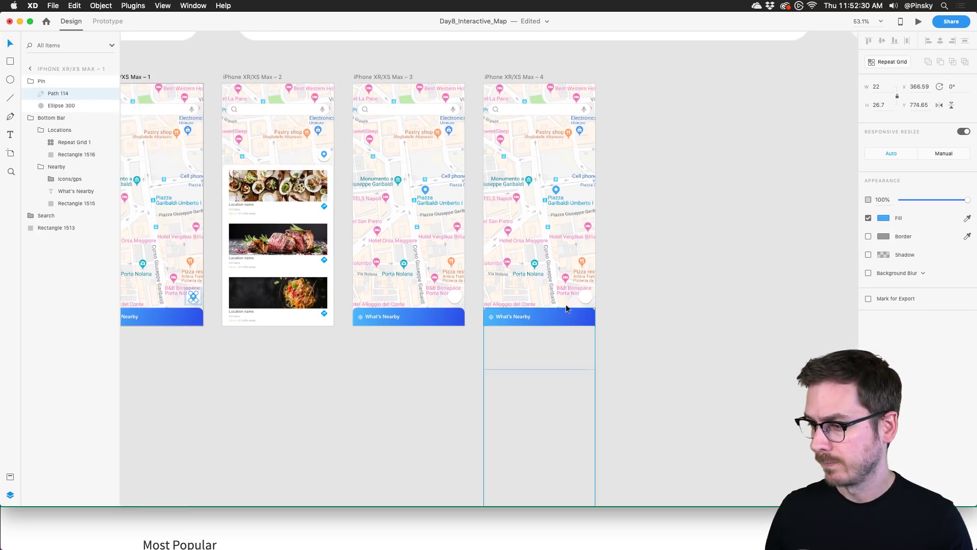
left_click(588, 297)
double_click(588, 298)
scroll(586, 297, "up", 5)
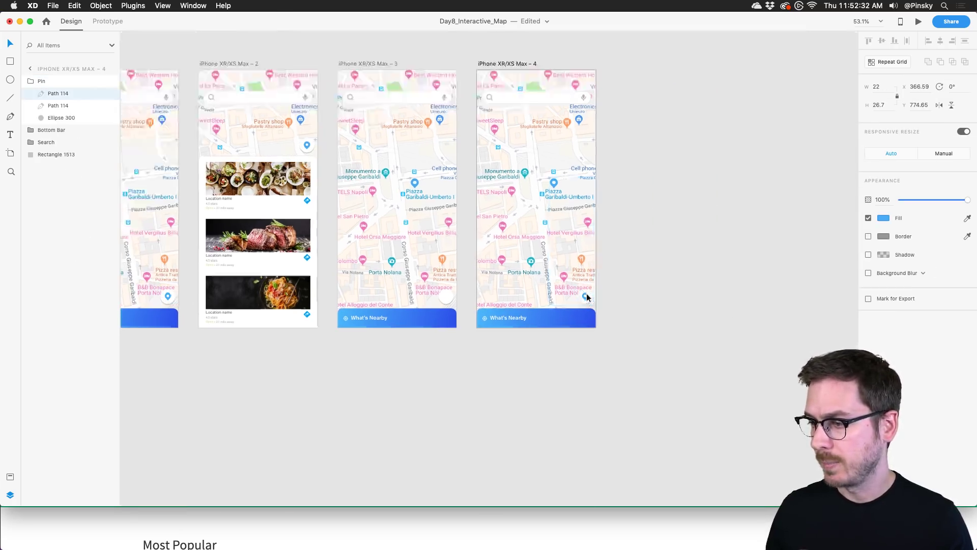
scroll(586, 293, "down", 5)
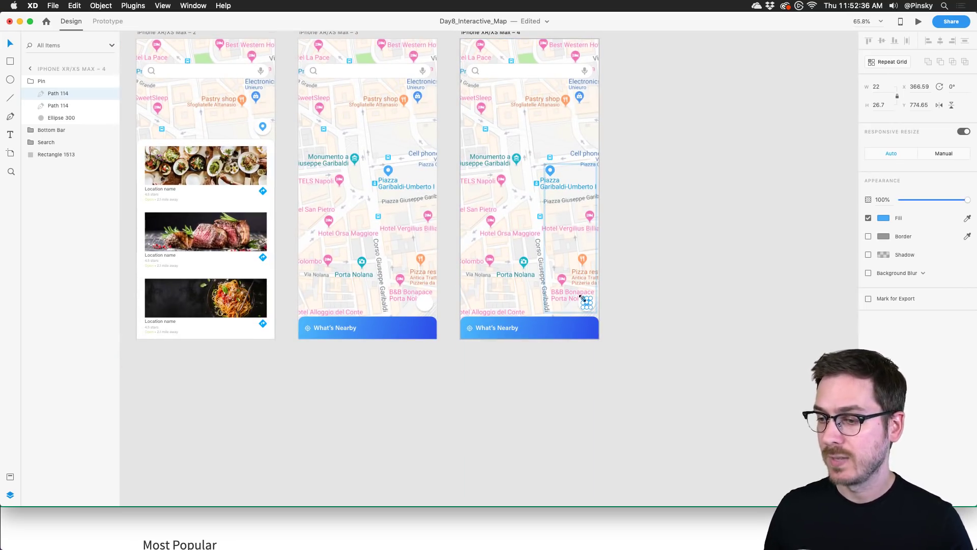
Step: In Prototype mode, link the first artboard's blue pin icon to iPhone XR/XS Max – 3 with a Drag trigger and Auto-Animate
scroll(580, 295, "left", 5)
scroll(581, 295, "up", 1)
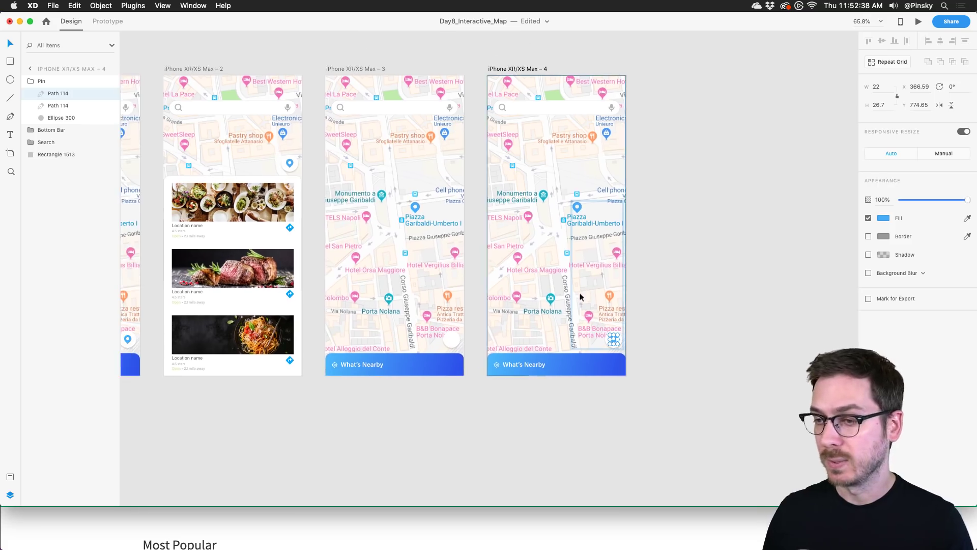
left_click(107, 21)
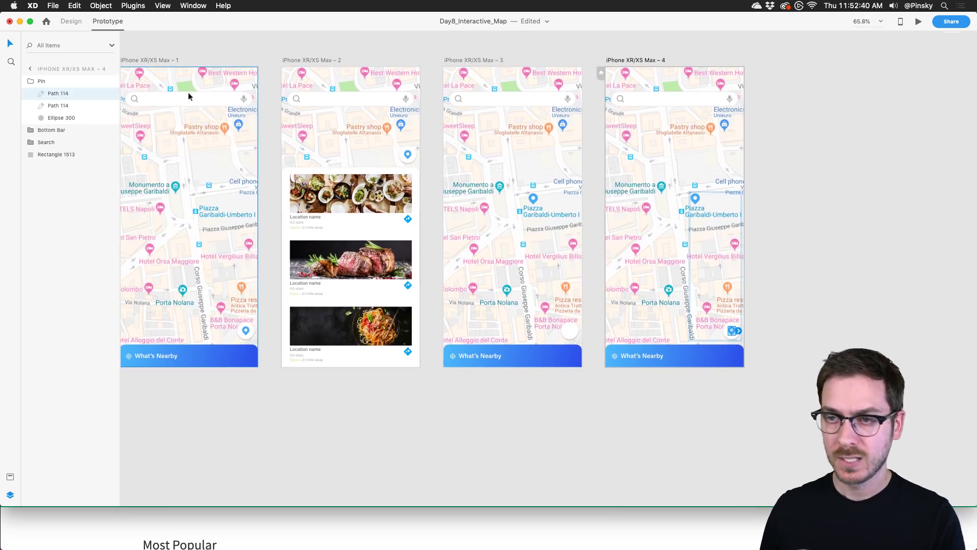
scroll(188, 93, "left", 3)
scroll(188, 93, "up", 1)
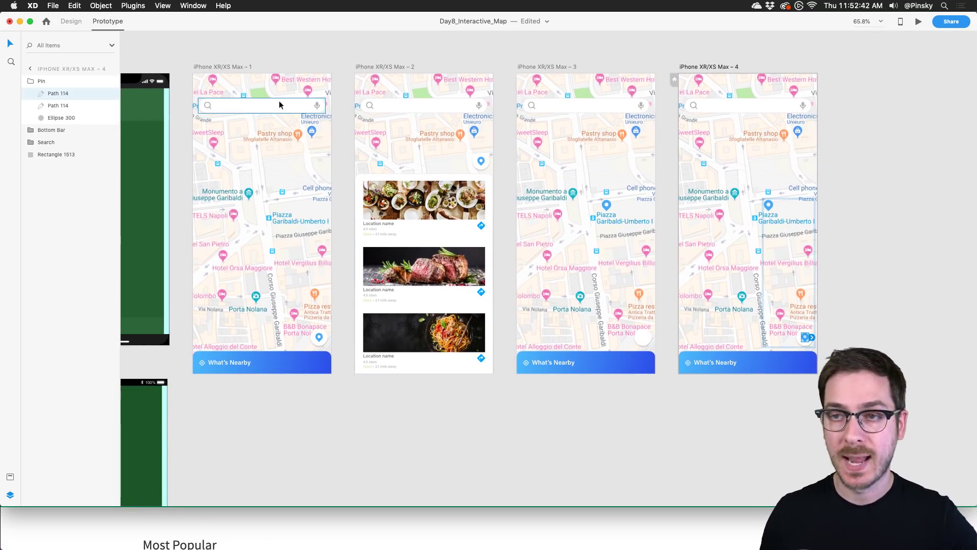
scroll(321, 341, "up", 5)
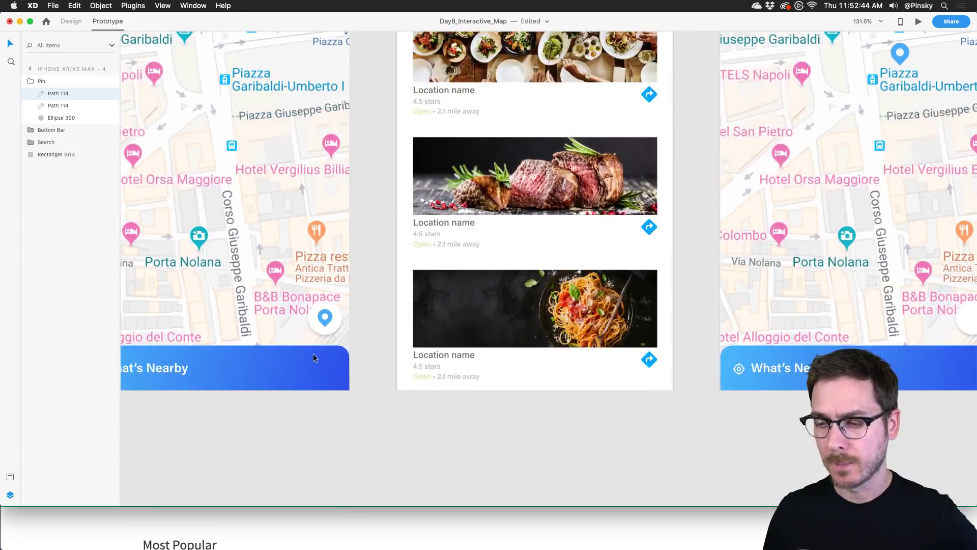
left_click(326, 319)
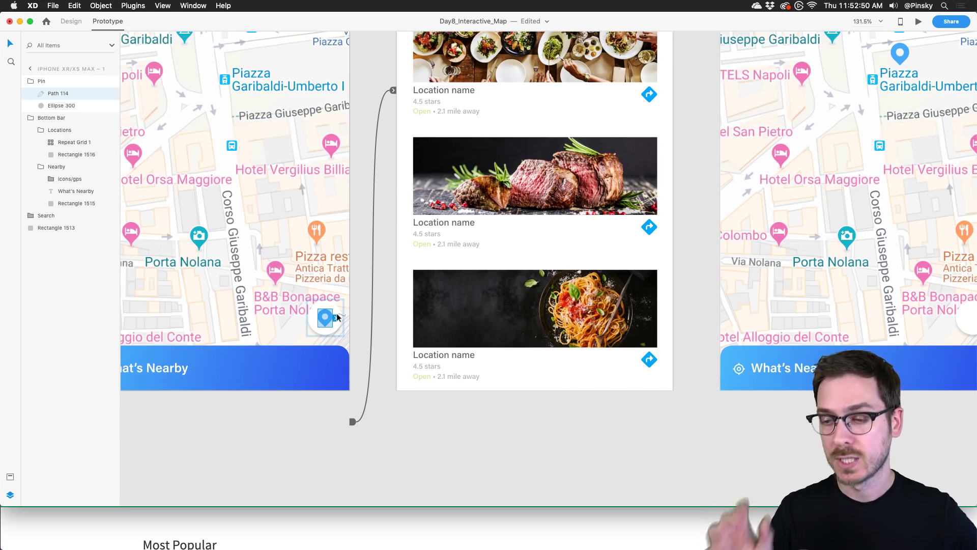
scroll(337, 317, "down", 5)
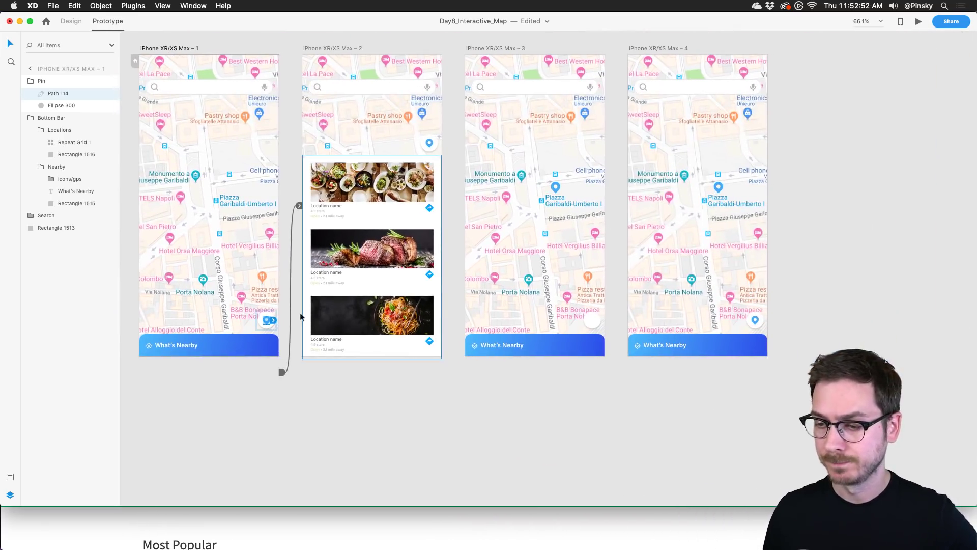
left_click_drag(274, 320, 549, 173)
left_click(458, 88)
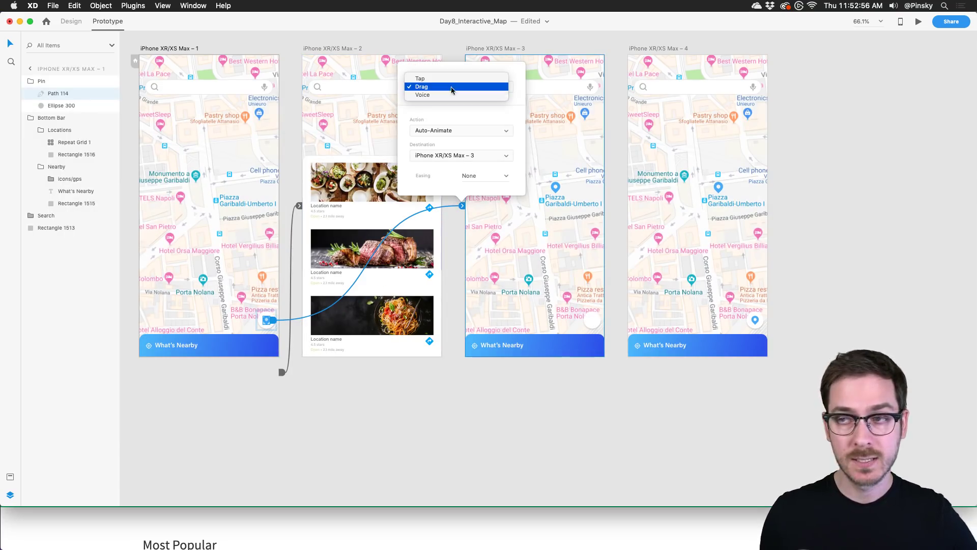
left_click(448, 88)
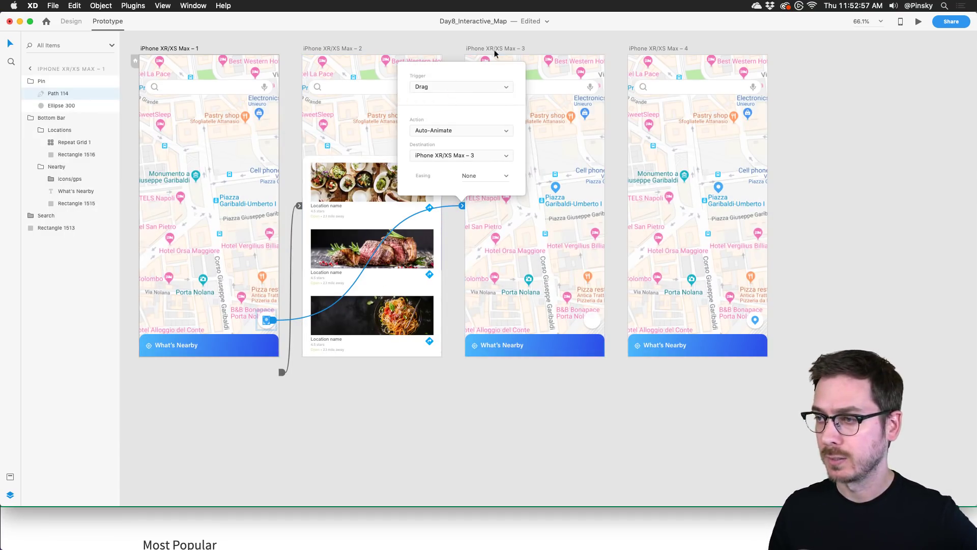
Step: Preview the prototype and test moving the blue pin from its circle onto the map, leaving the preview at the end
left_click(919, 22)
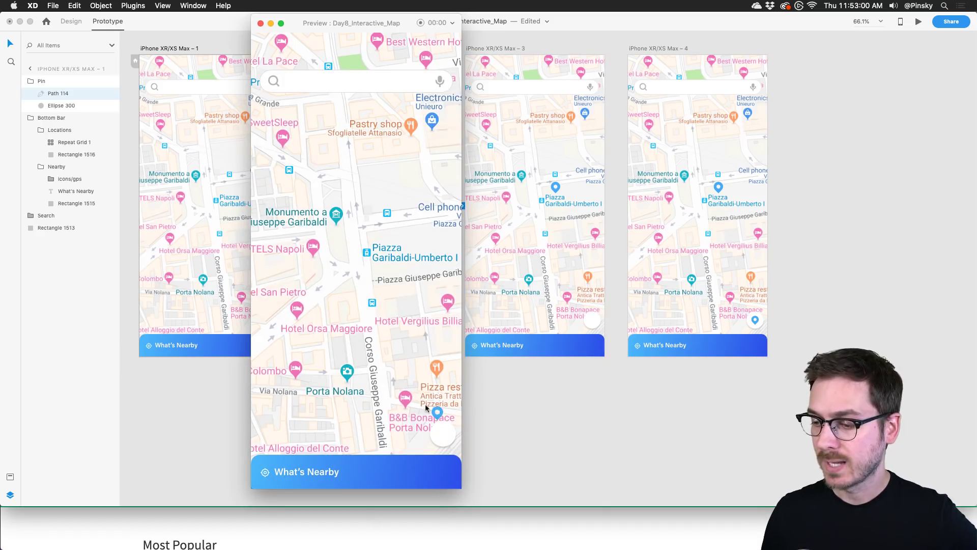
left_click_drag(426, 407, 377, 206)
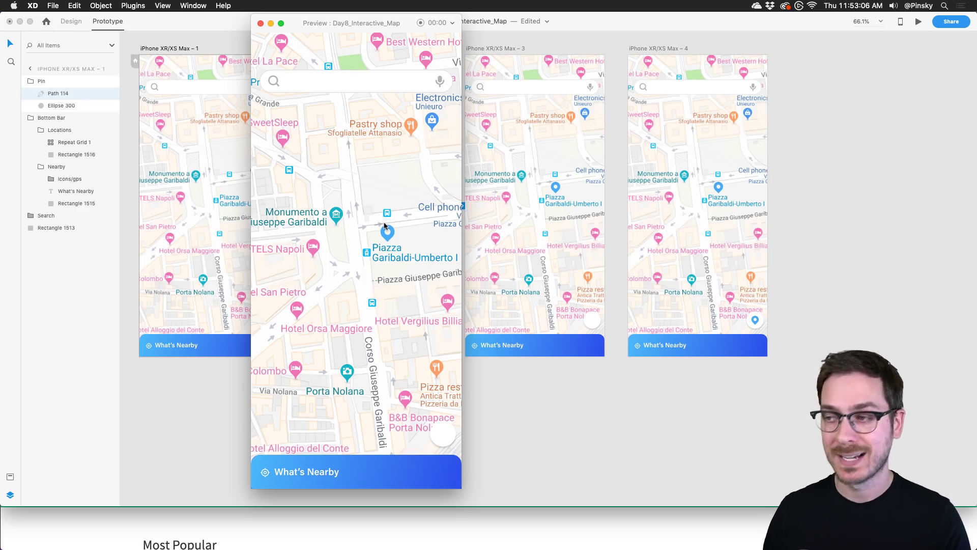
left_click(537, 168)
Step: Link the iPhone XR/XS Max – 3 artboard to iPhone XR/XS Max – 4 with a Time trigger
left_click(490, 47)
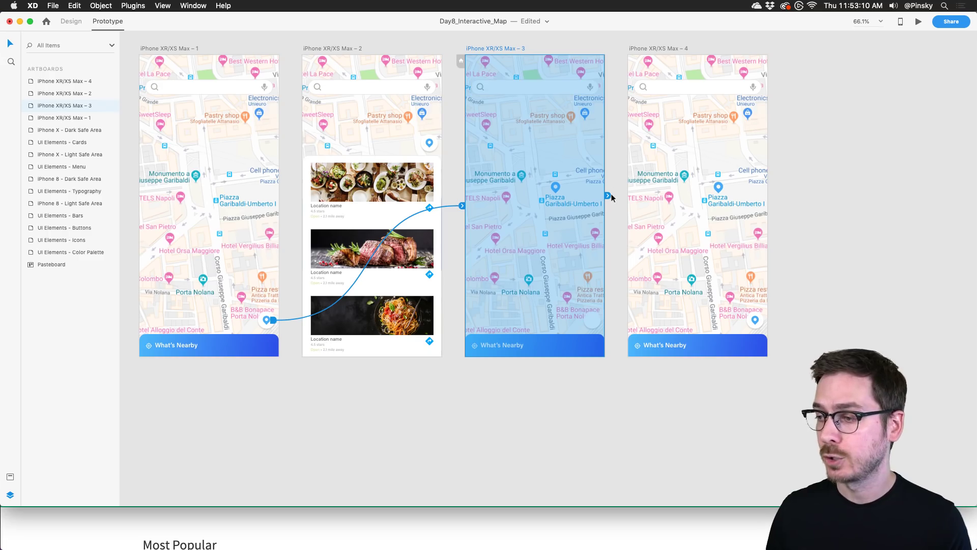
scroll(609, 195, "up", 5)
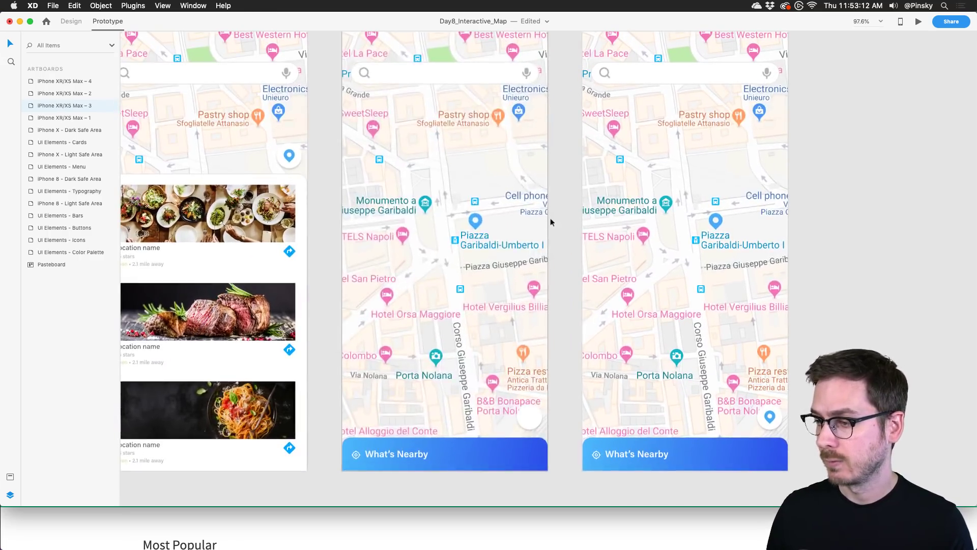
left_click_drag(561, 228, 625, 203)
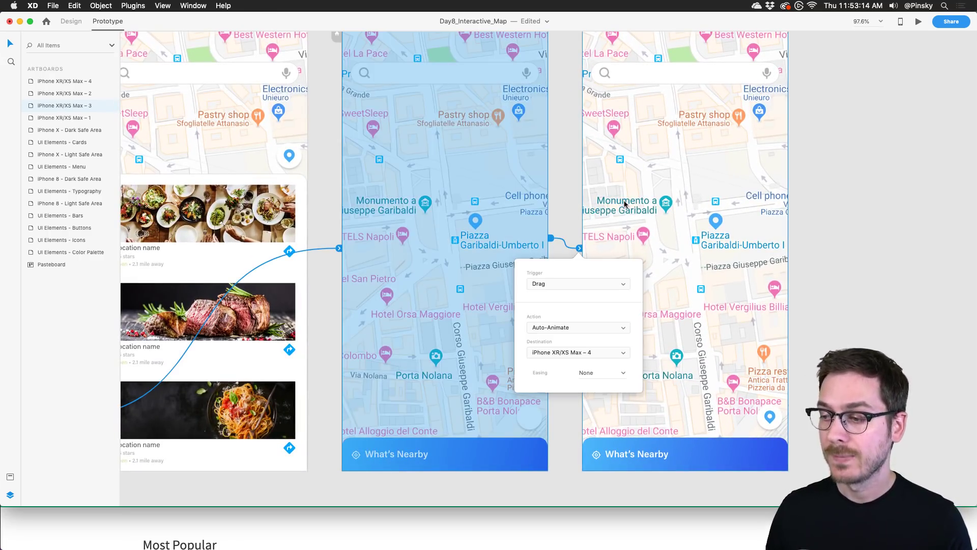
left_click(551, 281)
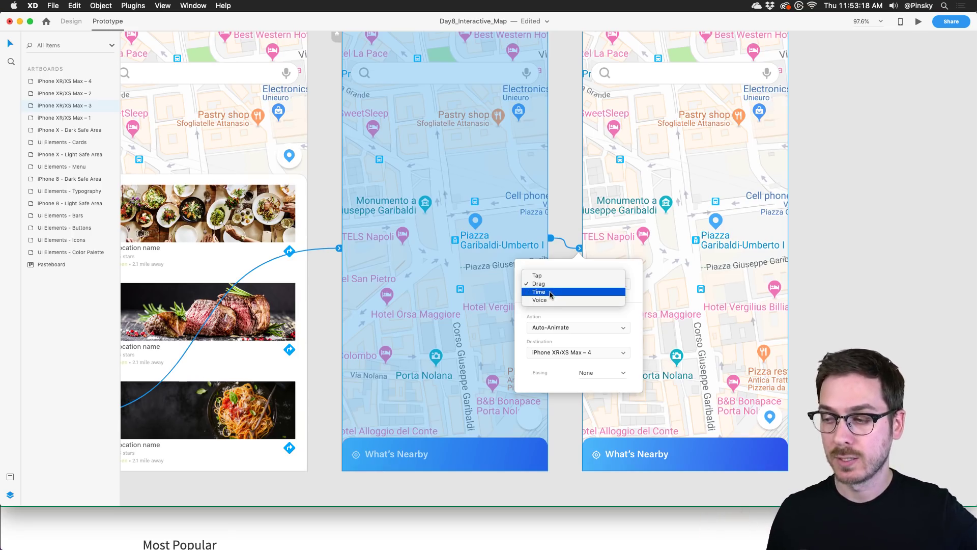
left_click(543, 292)
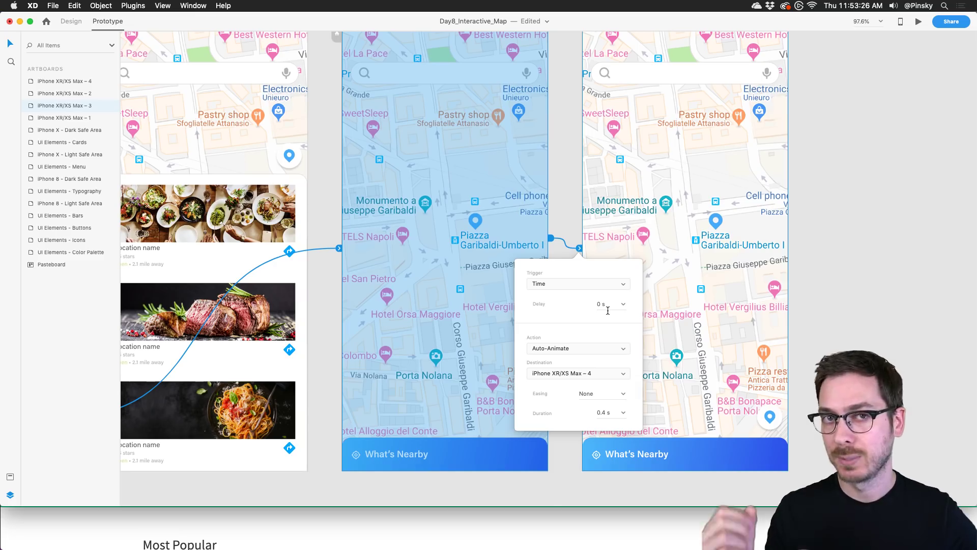
Step: Keep the timed transition's action on Auto-Animate and set its easing to Ease In-Out
left_click(553, 349)
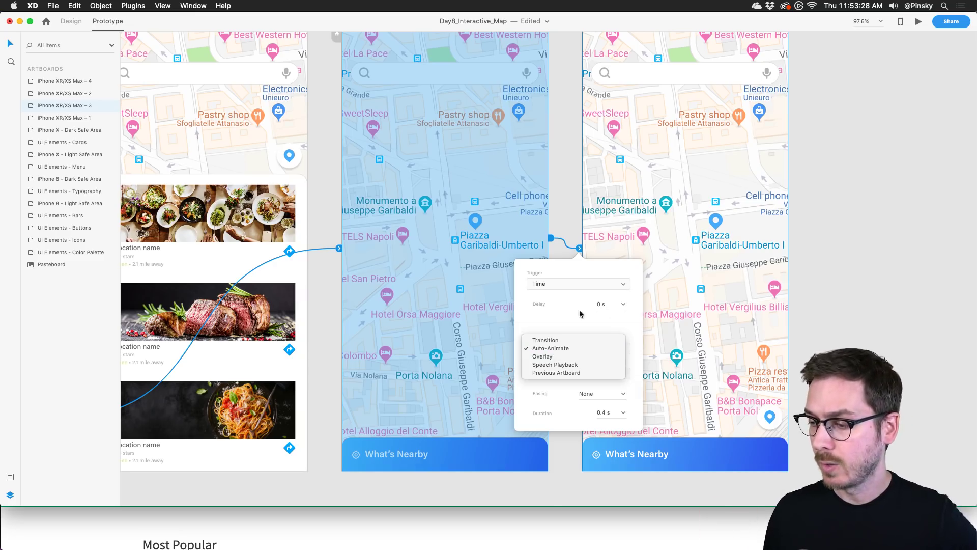
left_click(555, 348)
left_click(625, 394)
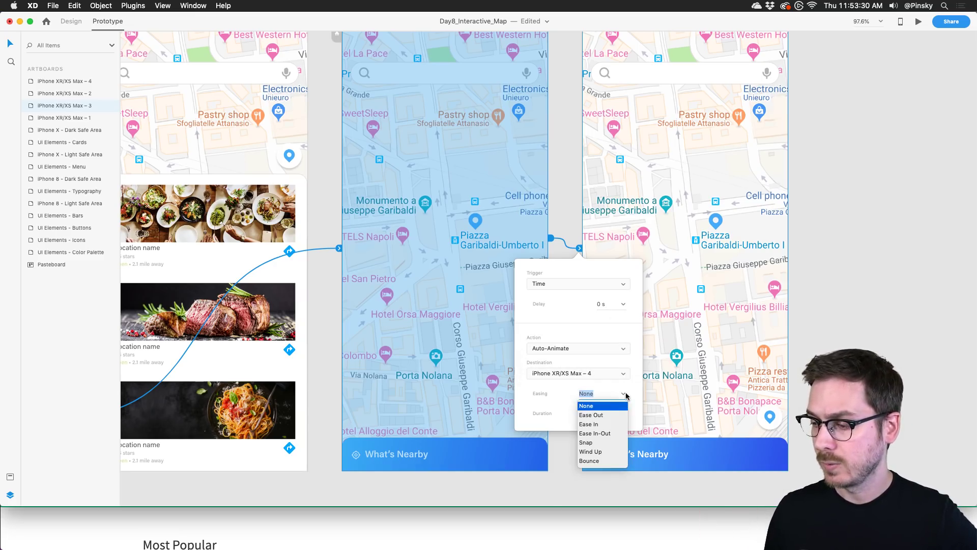
left_click(603, 433)
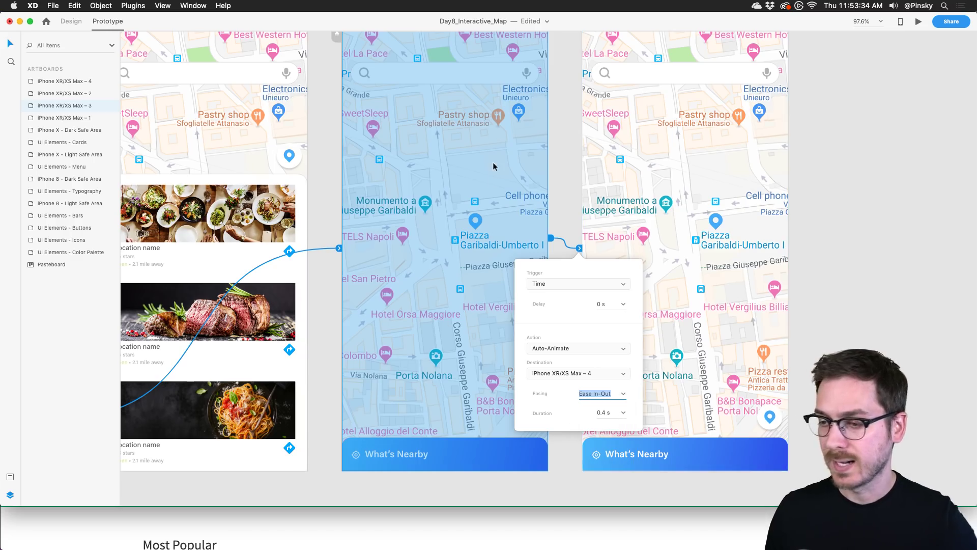
Step: Preview the prototype from the first artboard, test the pin's move onto the map with the timed transition, and close the preview
scroll(493, 164, "left", 10)
left_click(316, 203)
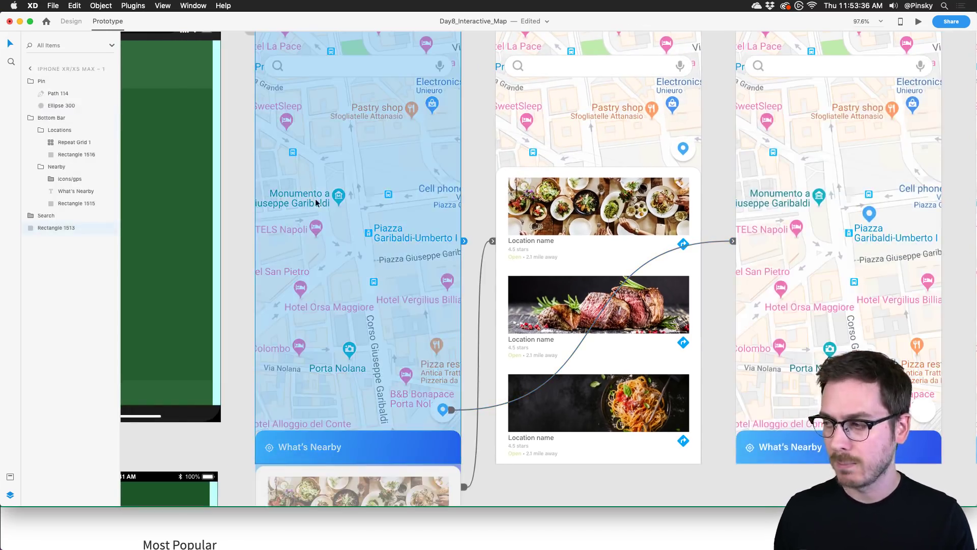
key("super+Return")
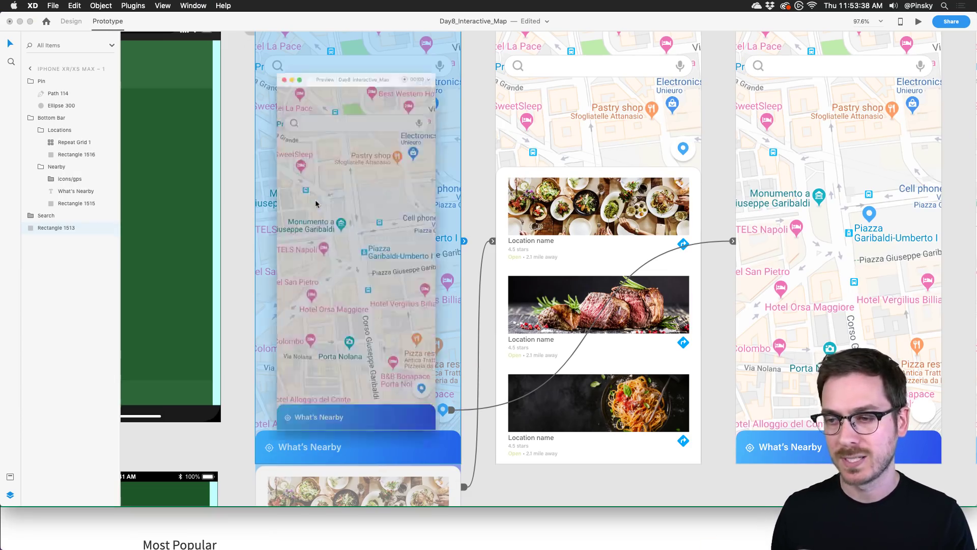
left_click(442, 435)
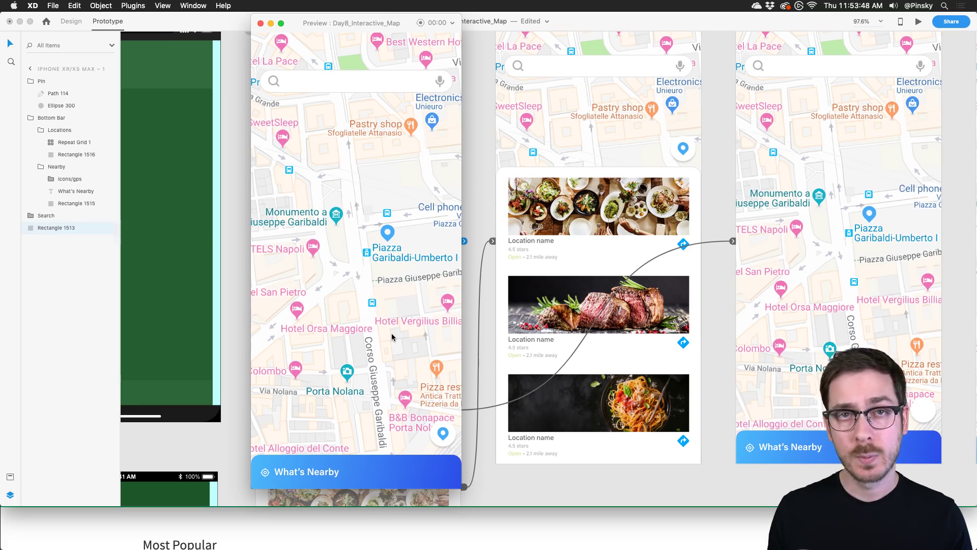
key("super+w")
Step: In Design mode, raise the fourth artboard's Bottom Bar group to Y 624 and its white circle with the pin icon to Y 562
scroll(652, 207, "right", 10)
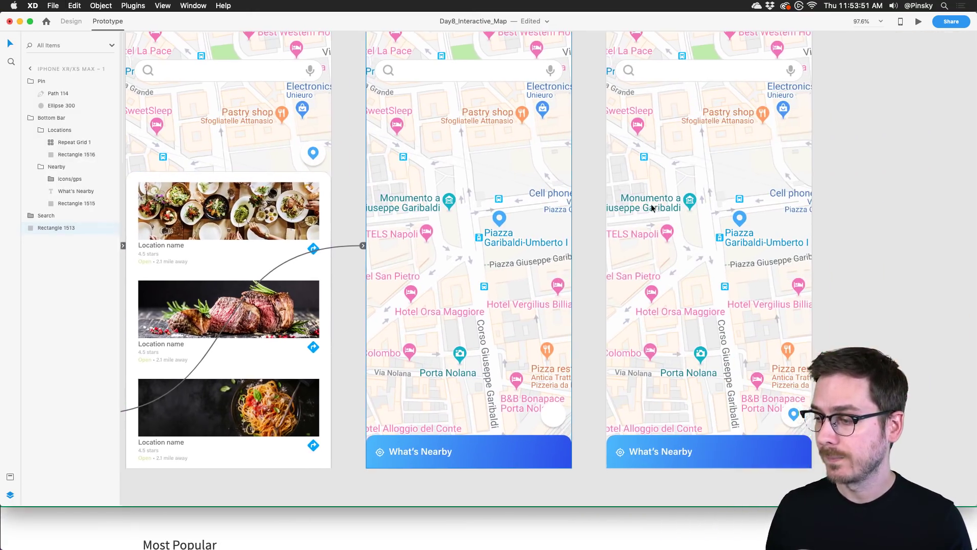
left_click(731, 451)
scroll(731, 451, "right", 6)
scroll(731, 451, "down", 2)
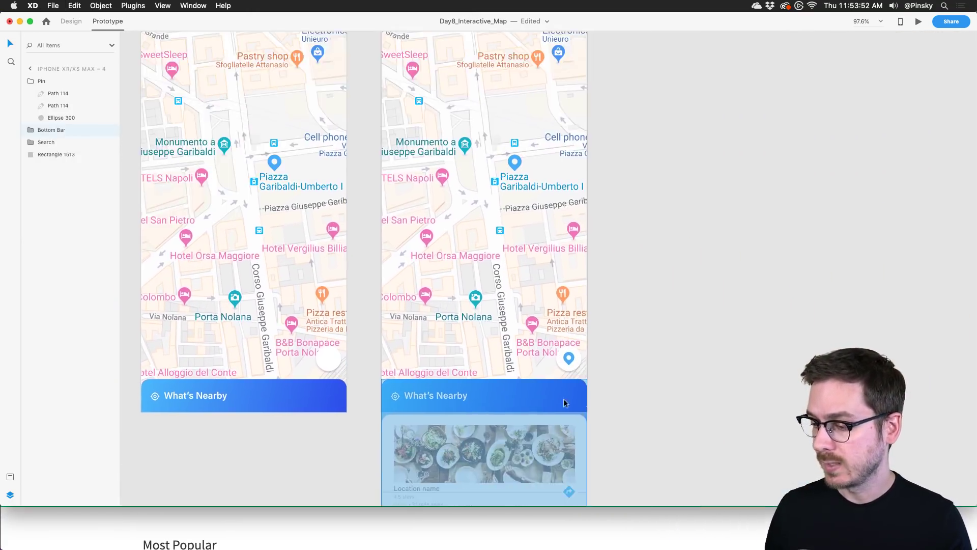
left_click(69, 21)
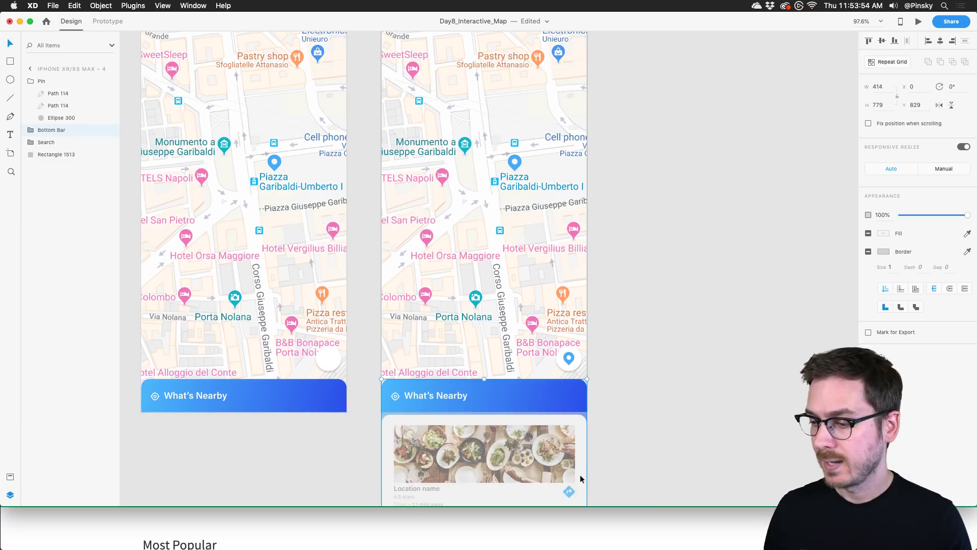
left_click_drag(582, 457, 574, 261)
double_click(570, 358)
left_click(569, 360, "shift")
Step: Slide the blue Nearby header on the fourth artboard down behind the location cards to Y 744
left_click(530, 284)
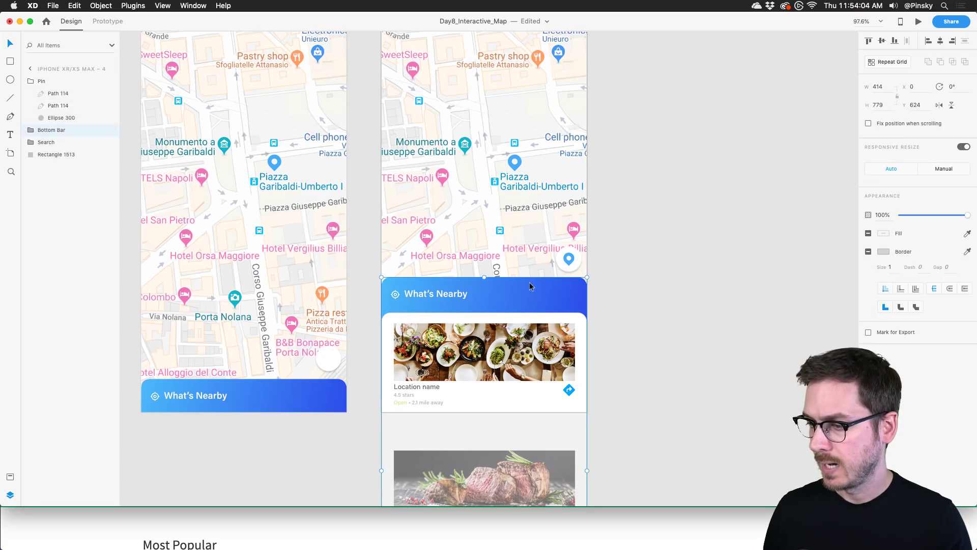
double_click(529, 283)
left_click_drag(530, 283, 530, 342)
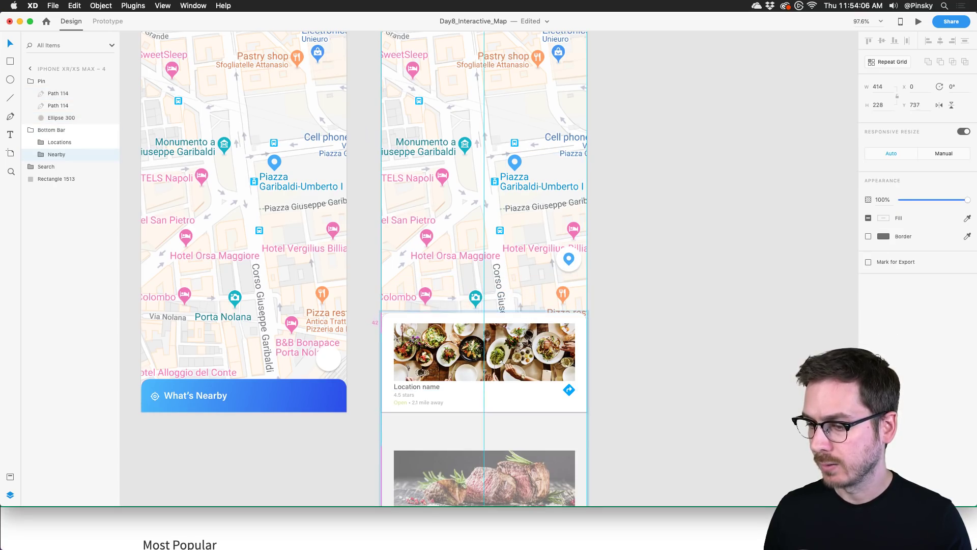
Step: Preview the prototype from the first artboard, testing both the What's Nearby sheet and the pin interaction
scroll(530, 342, "down", 5)
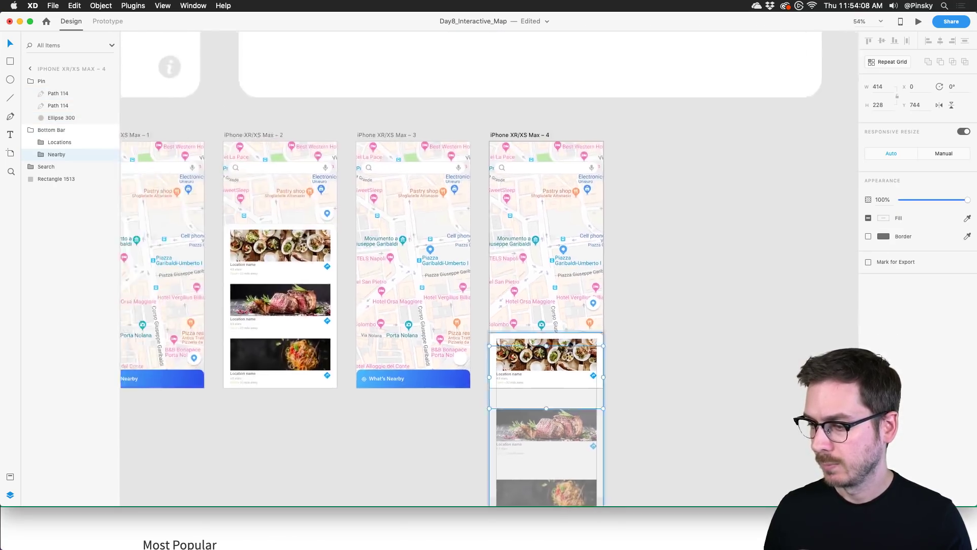
left_click(232, 226)
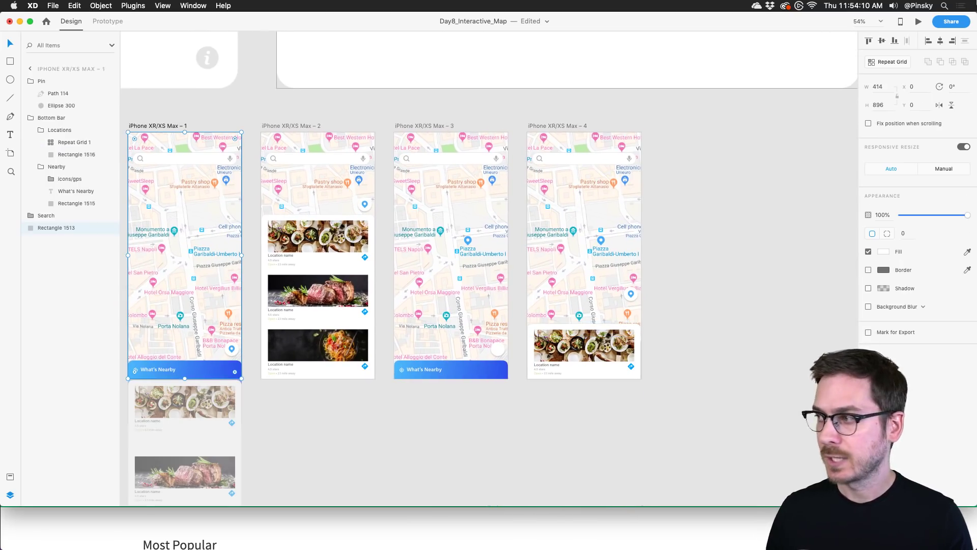
left_click(917, 22)
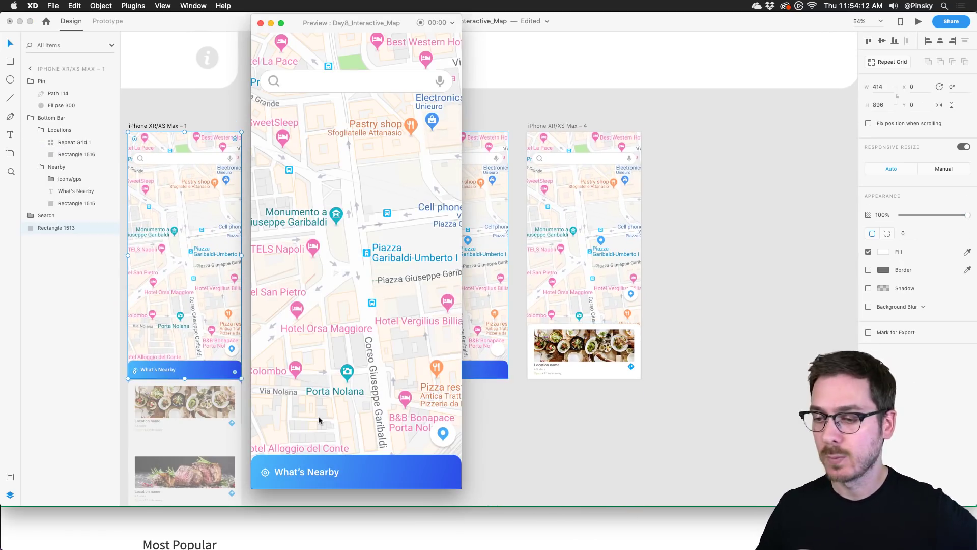
left_click(352, 471)
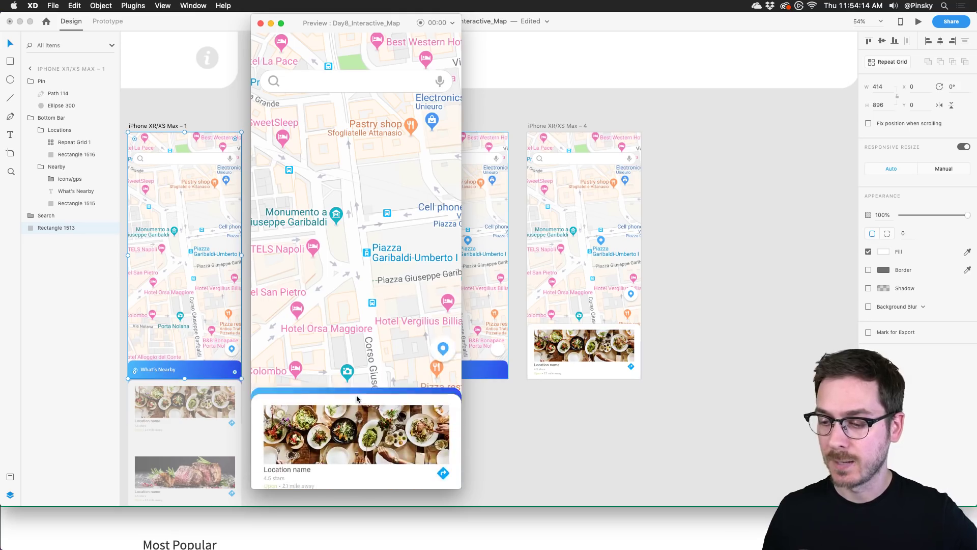
left_click(364, 232)
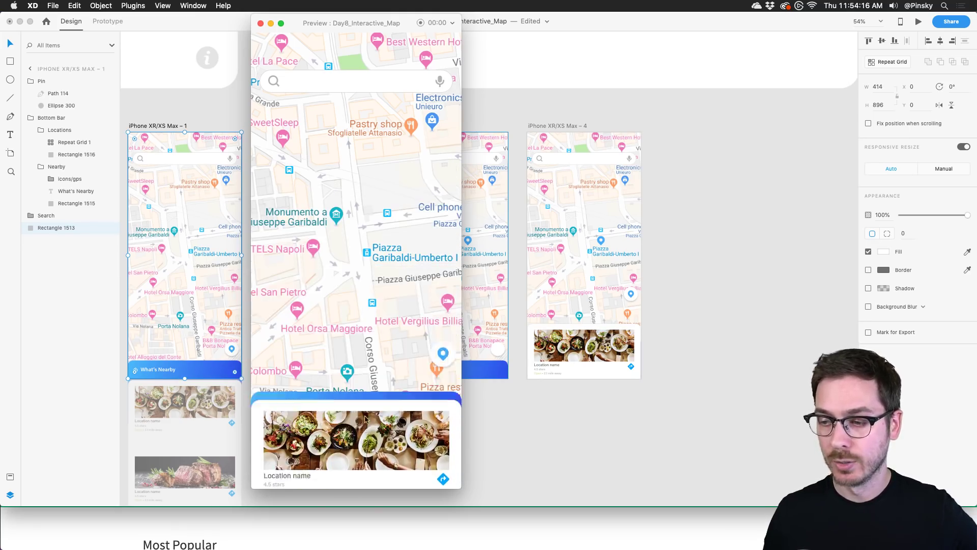
left_click(370, 242)
left_click(374, 250)
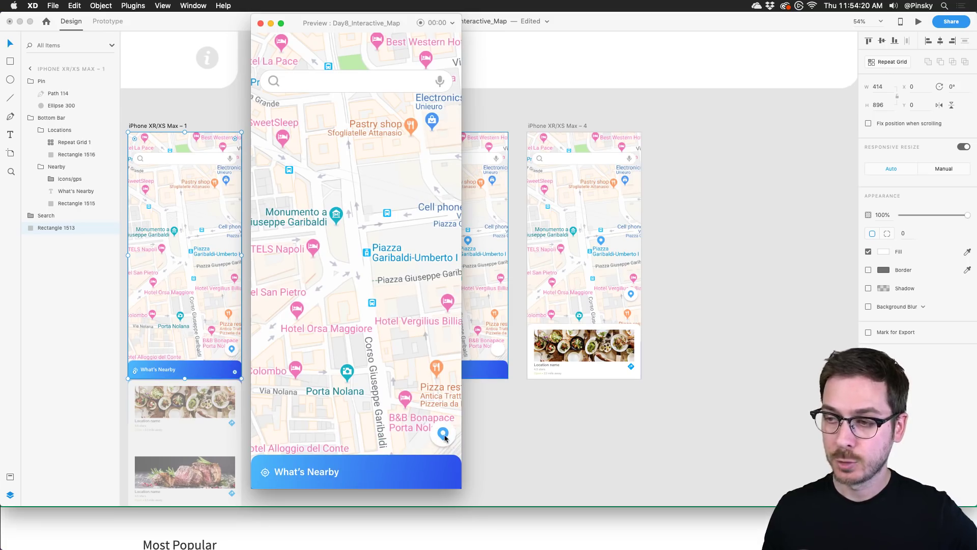
left_click(444, 437)
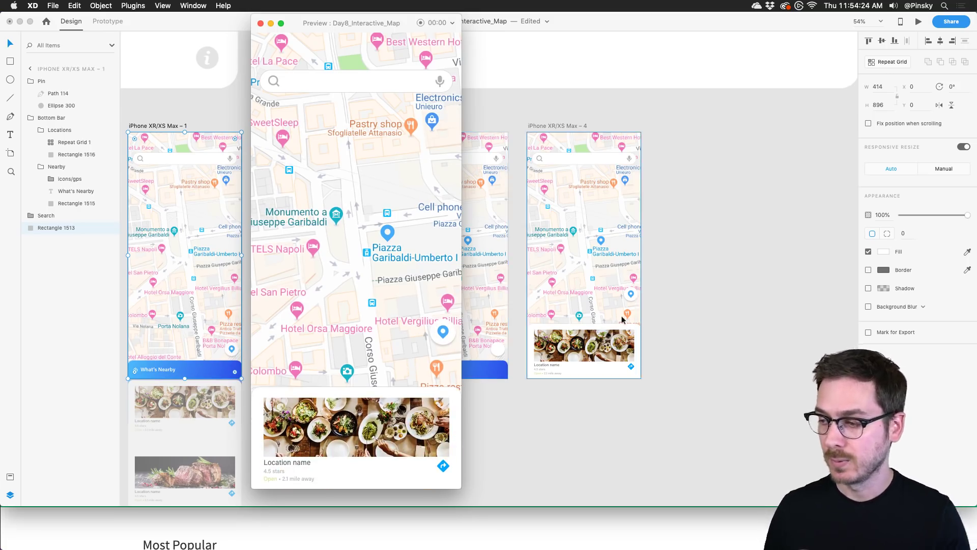
Step: Move the fourth artboard's white circle and its pin icon down to about Y 630, just above the location card
left_click(641, 326)
scroll(640, 324, "up", 5)
double_click(630, 266)
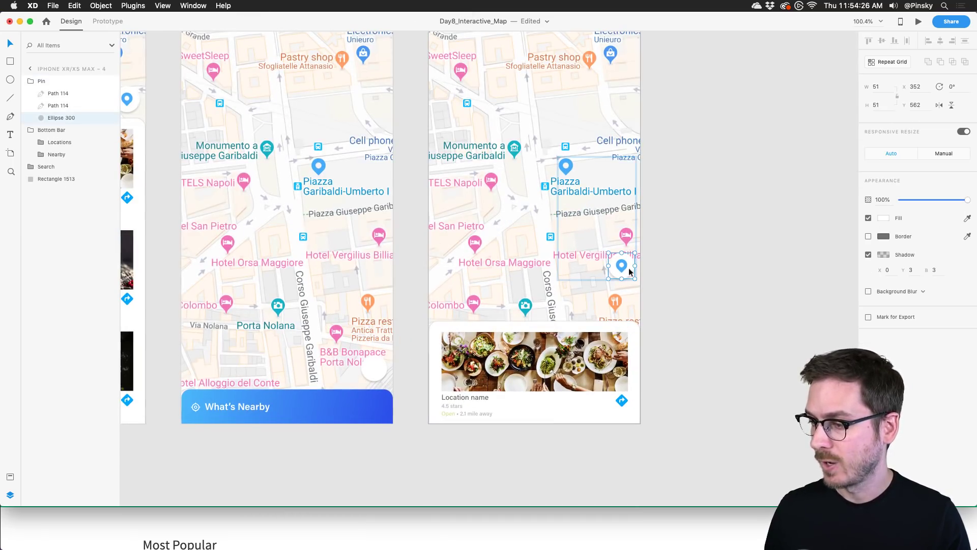
left_click(623, 268, "shift")
left_click_drag(624, 268, 624, 306)
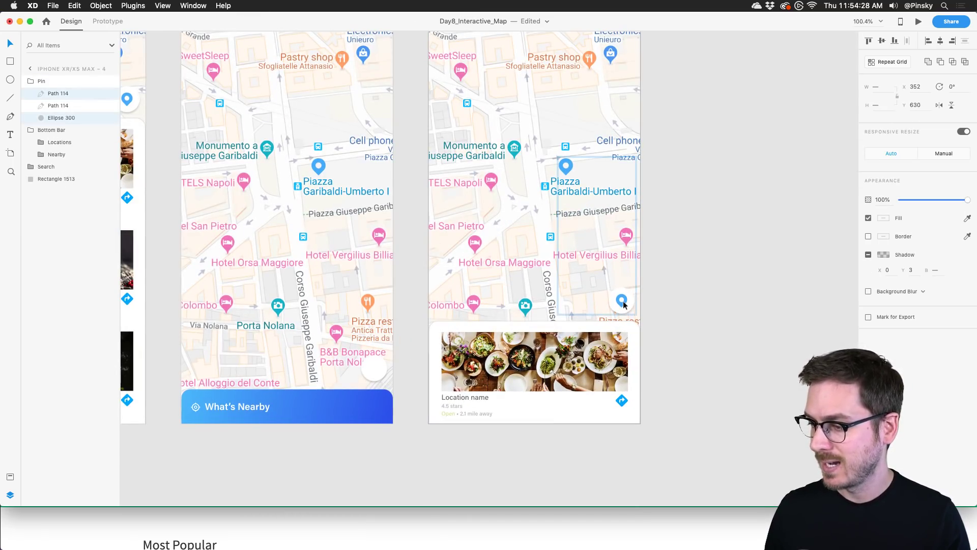
Step: Preview the prototype from the first artboard, test the pin animation with the repositioned circle and location card, and close the preview
scroll(623, 305, "down", 4)
left_click(118, 249)
left_click(162, 240)
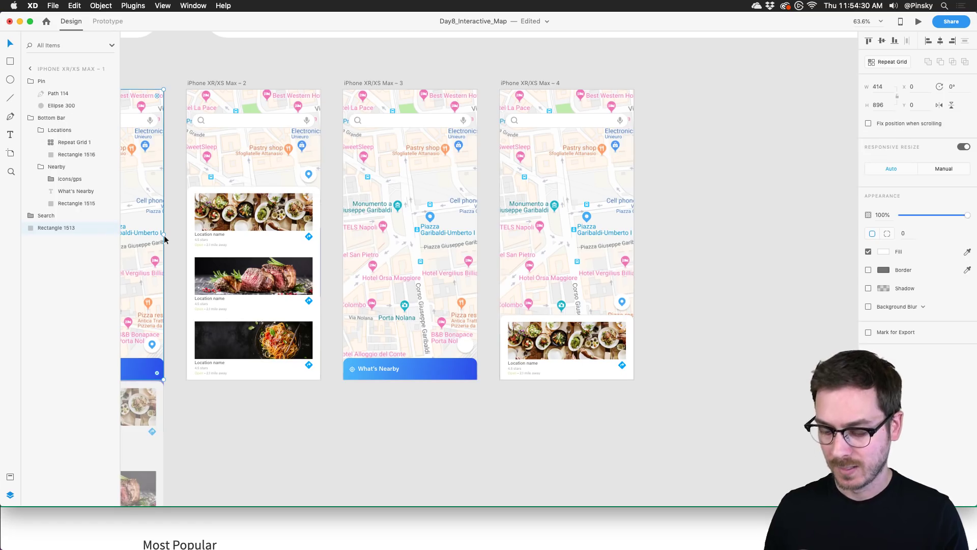
key("super+Return")
left_click_drag(442, 439, 389, 233)
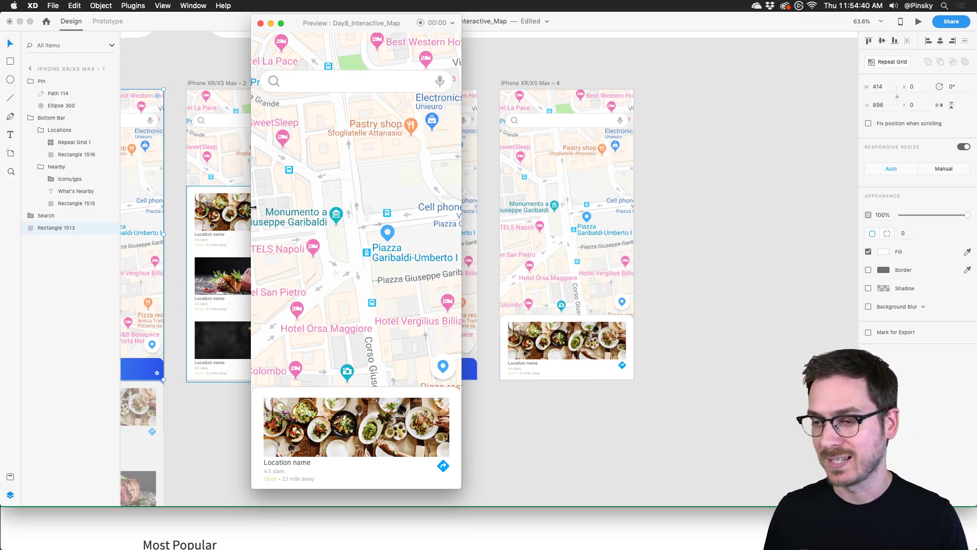
key("super+w")
scroll(253, 203, "left", 5)
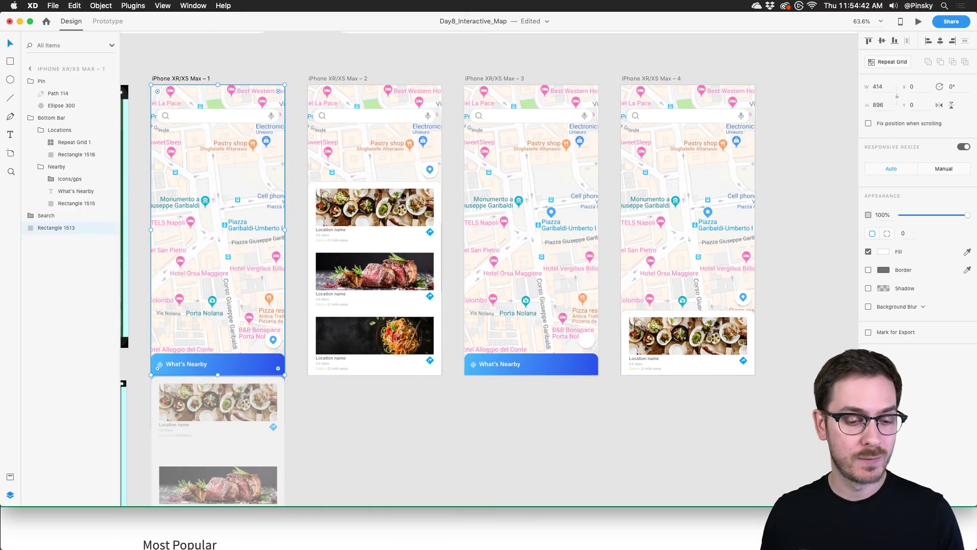